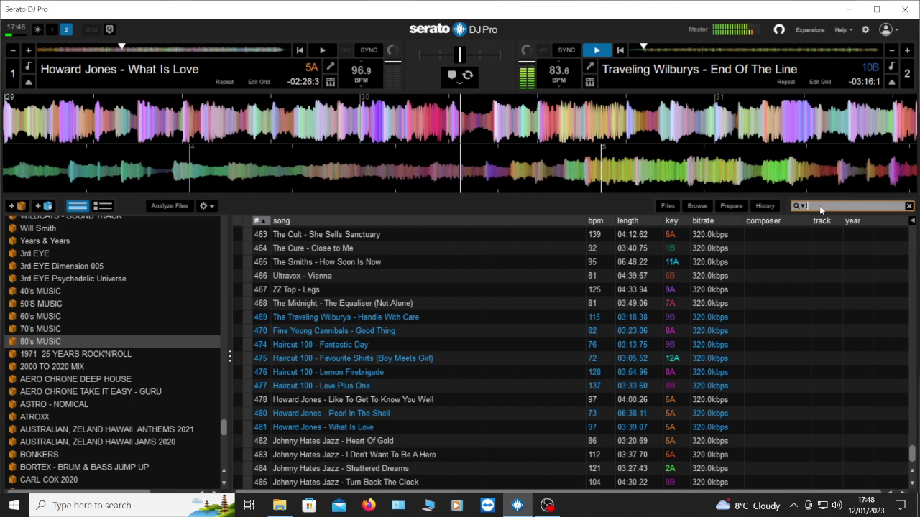
Step: Search the 80's MUSIC crate for "trav" and load The Traveling Wilburys - Handle With Care onto deck 1
{"action": "type", "text": "travev"}
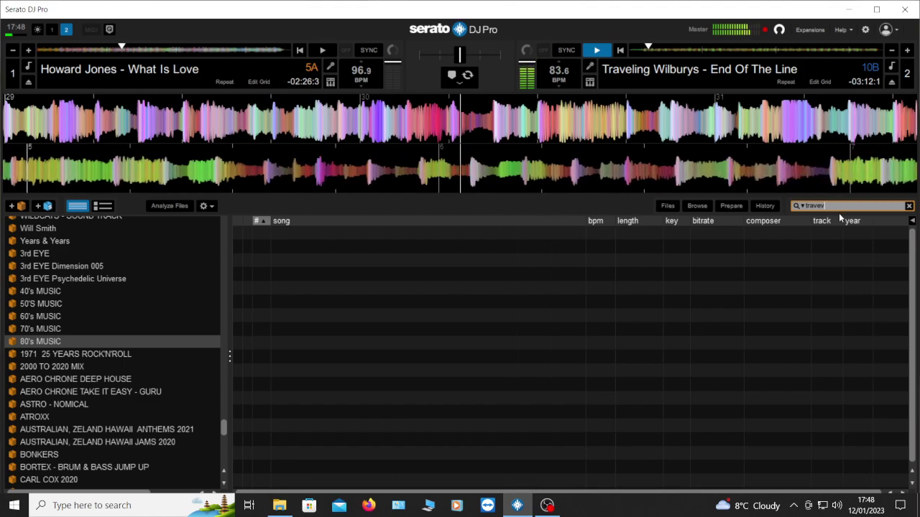
{"action": "key", "text": "BackSpace"}
{"action": "key", "text": "BackSpace"}
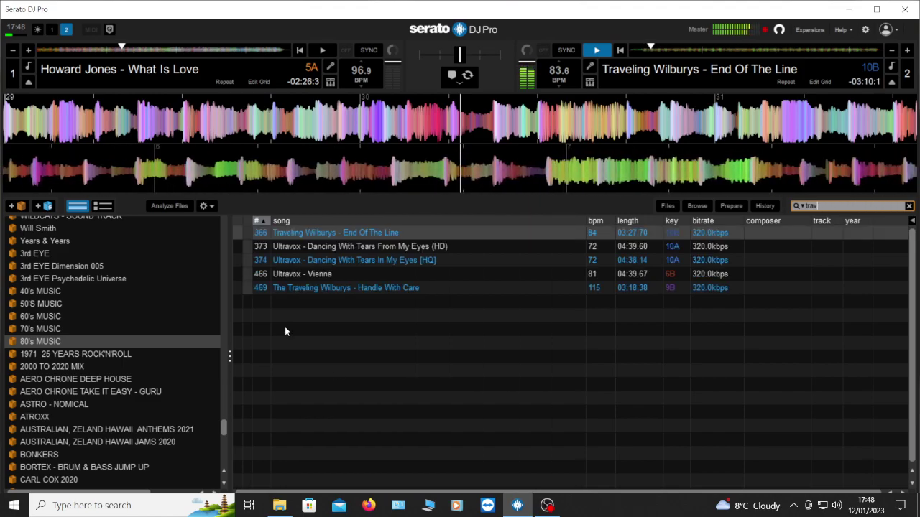
{"action": "left_click", "coordinate": [359, 289]}
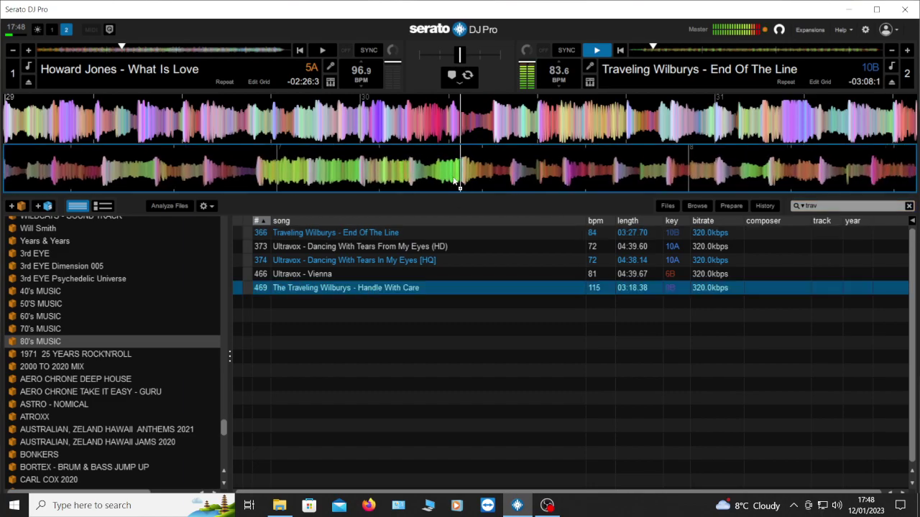
{"action": "key", "text": "shift+Left"}
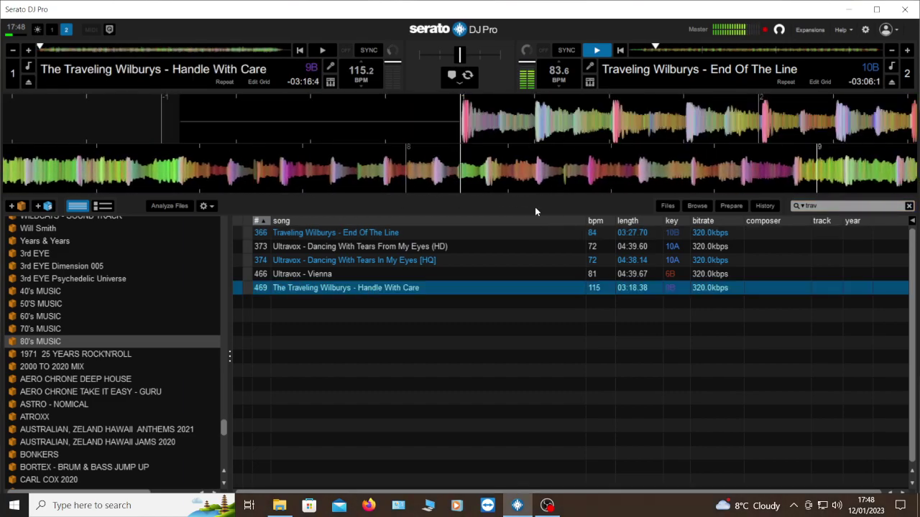
Step: Clear the song search, return to the tracks around Handle With Care and maximize the window
{"action": "left_click", "coordinate": [828, 207]}
{"action": "key", "text": "BackSpace"}
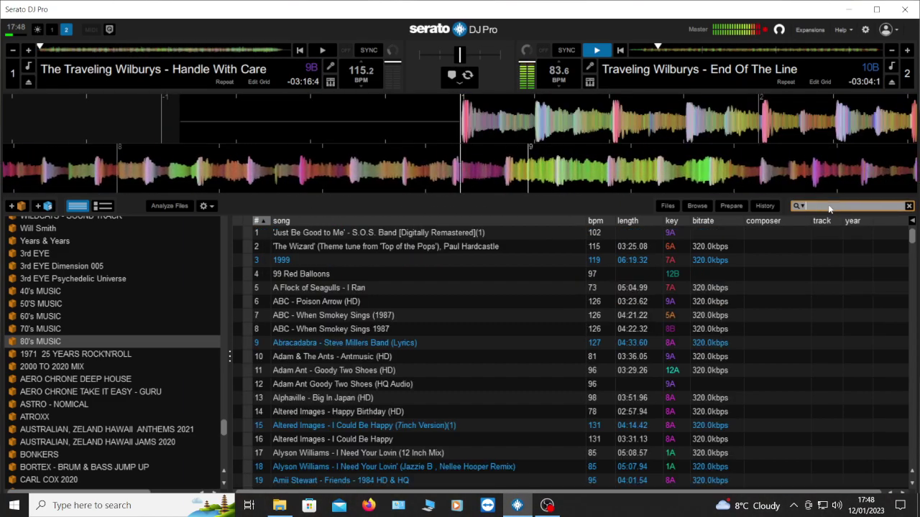
{"action": "scroll", "coordinate": [501, 414], "scroll_direction": "down", "scroll_amount": 2}
{"action": "left_click_drag", "start_coordinate": [911, 238], "coordinate": [912, 455]}
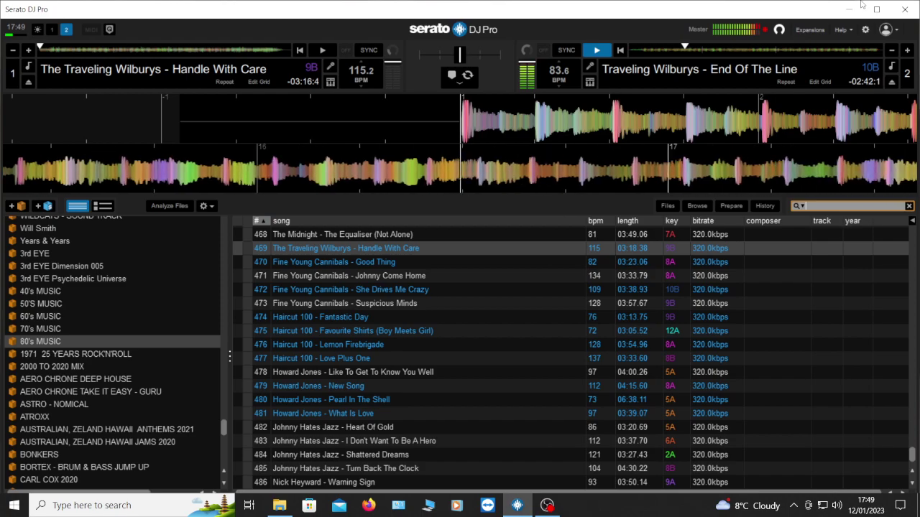
{"action": "left_click", "coordinate": [881, 10]}
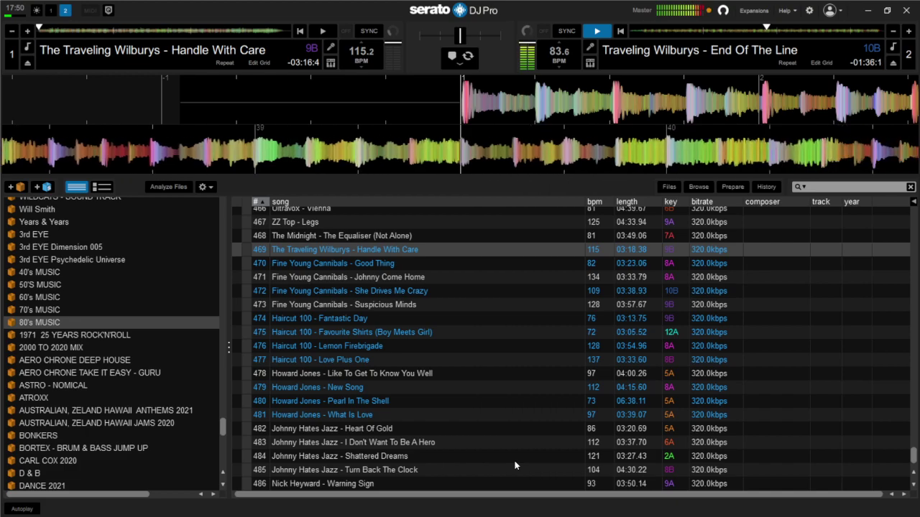
{"action": "scroll", "coordinate": [516, 433], "scroll_direction": "up", "scroll_amount": 2}
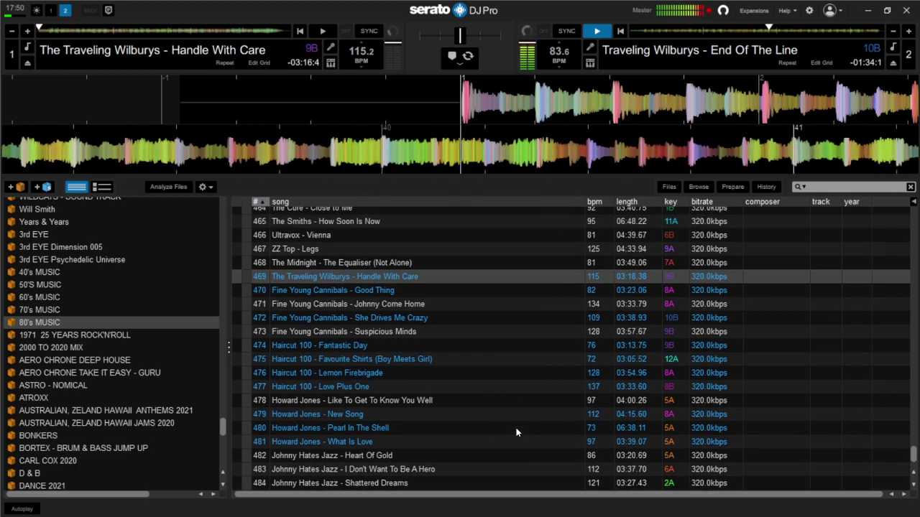
{"action": "scroll", "coordinate": [516, 433], "scroll_direction": "up", "scroll_amount": 1}
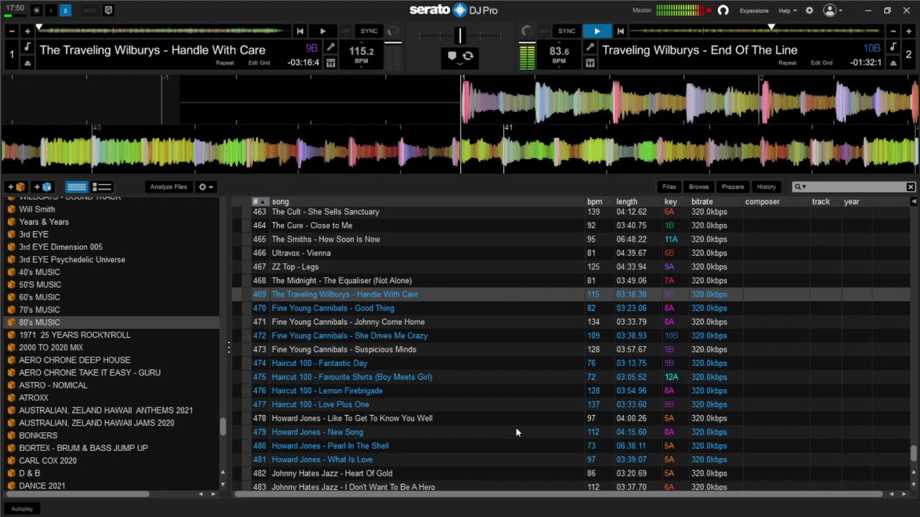
{"action": "scroll", "coordinate": [447, 388], "scroll_direction": "down", "scroll_amount": 3}
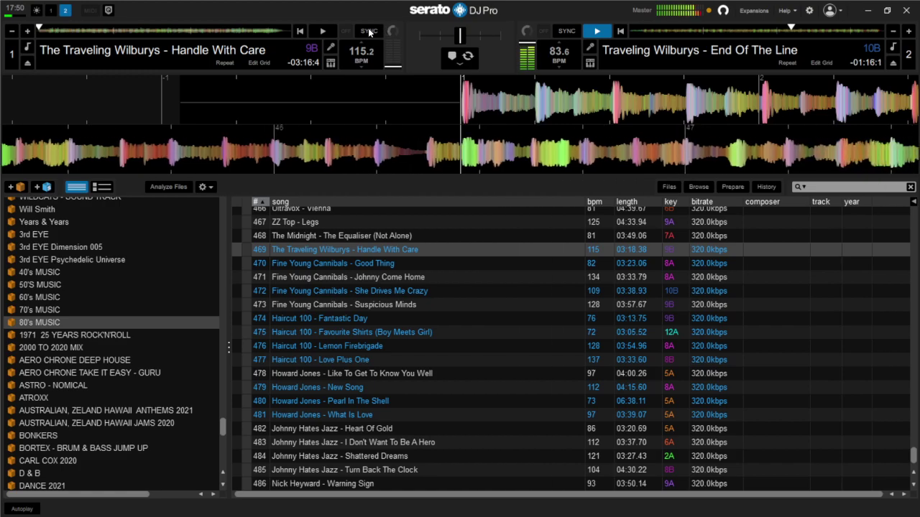
Step: Try syncing deck 1's tempo to deck 2 and switch deck 1's sync back off
{"action": "left_click", "coordinate": [369, 33]}
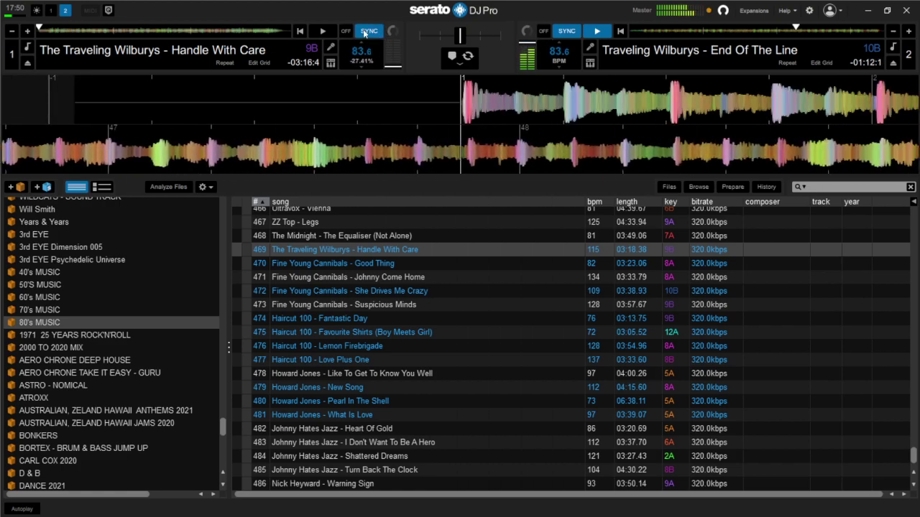
{"action": "left_click", "coordinate": [351, 29]}
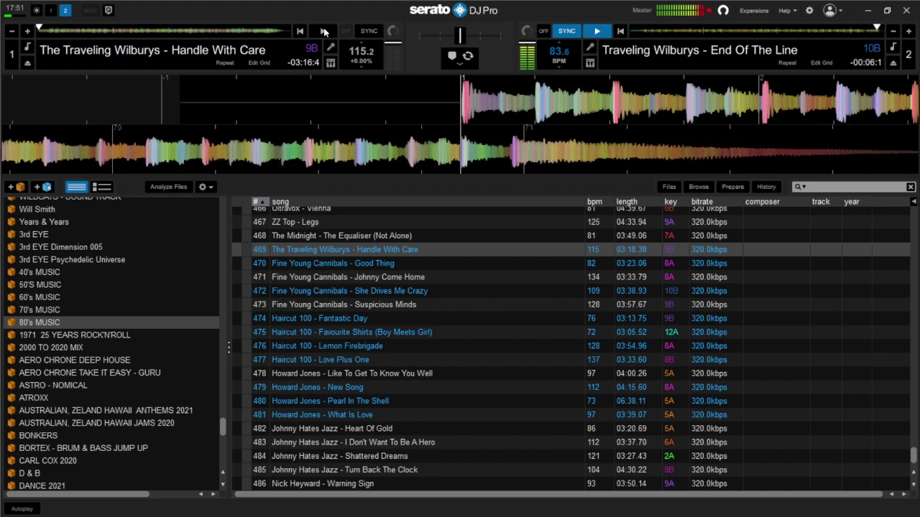
Step: Start Handle With Care on deck 1 and stop End Of The Line on deck 2
{"action": "left_click", "coordinate": [323, 32]}
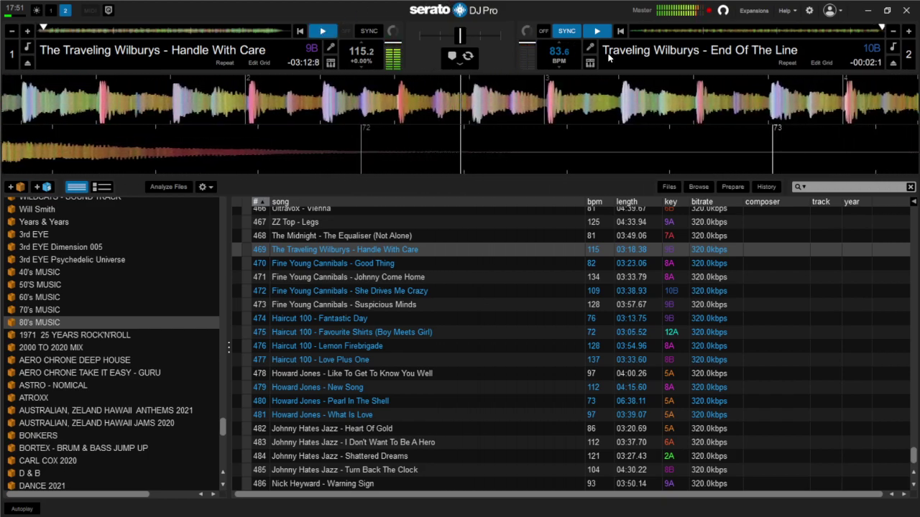
{"action": "left_click", "coordinate": [598, 33]}
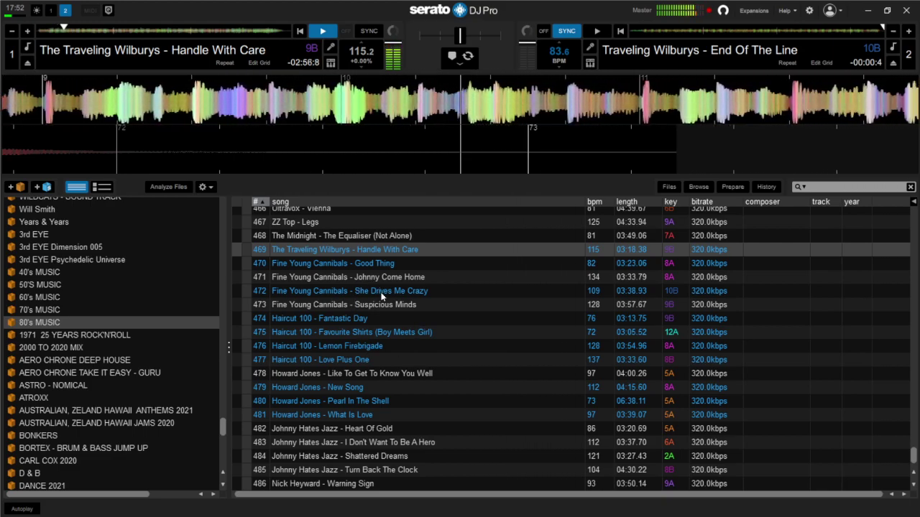
Step: Load Fine Young Cannibals - She Drives Me Crazy onto deck 2
{"action": "left_click_drag", "start_coordinate": [381, 291], "coordinate": [539, 153]}
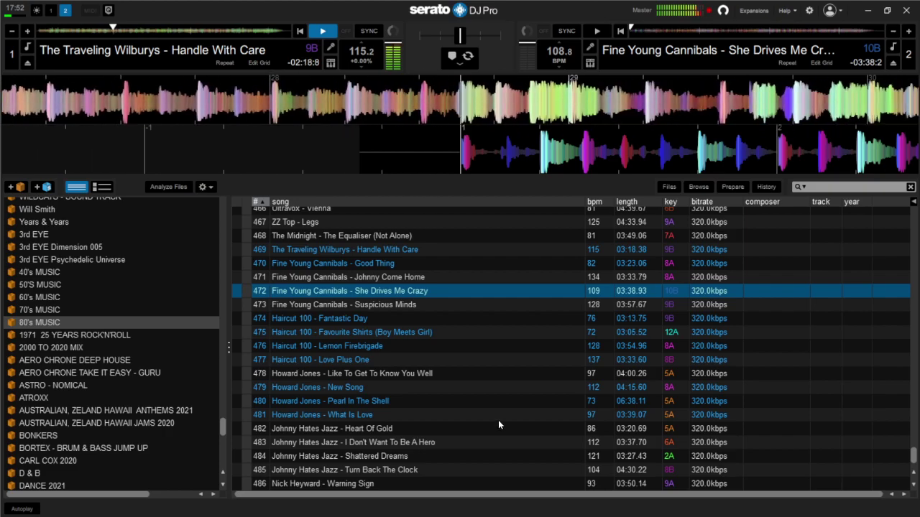
Step: Load The Cult - She Sells Sanctuary from the 80's MUSIC crate onto deck 2
{"action": "scroll", "coordinate": [500, 416], "scroll_direction": "up", "scroll_amount": 3}
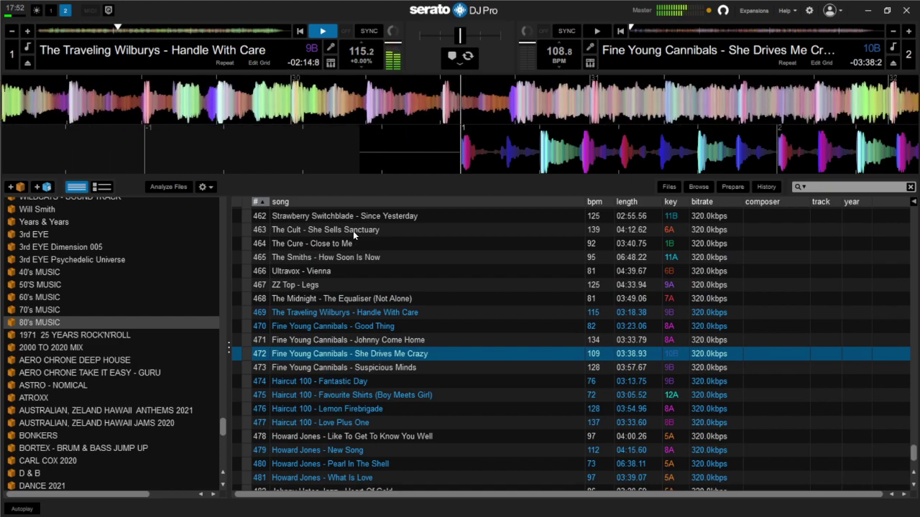
{"action": "left_click", "coordinate": [353, 229]}
{"action": "left_click_drag", "start_coordinate": [470, 165], "coordinate": [512, 163]}
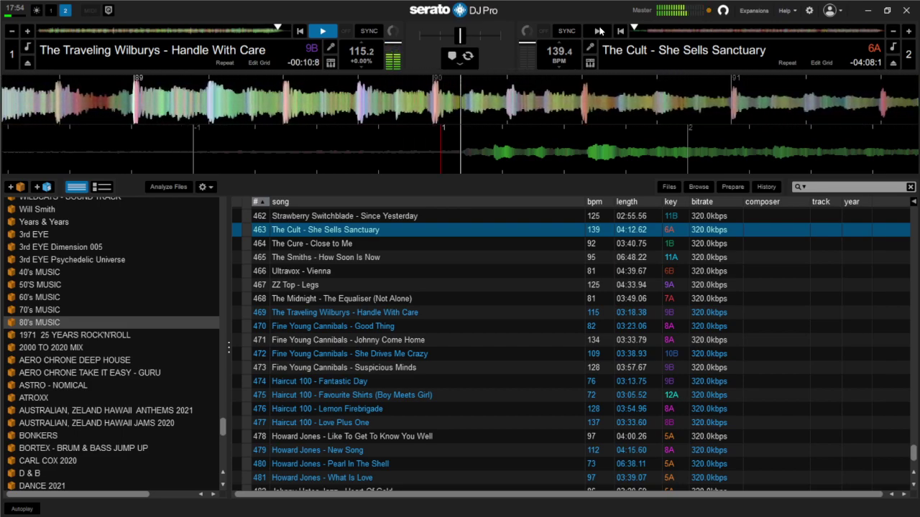
Step: Start She Sells Sanctuary on deck 2 and stop Handle With Care on deck 1
{"action": "left_click", "coordinate": [600, 31]}
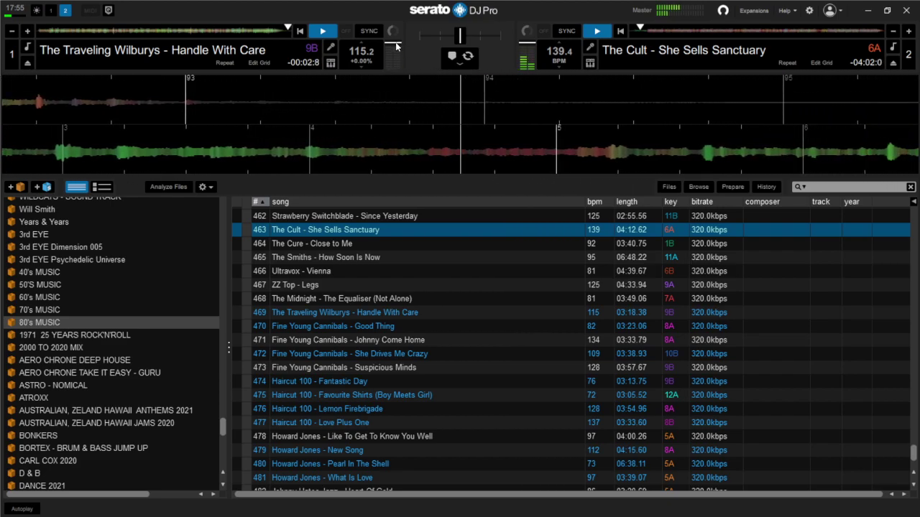
{"action": "key", "text": "w"}
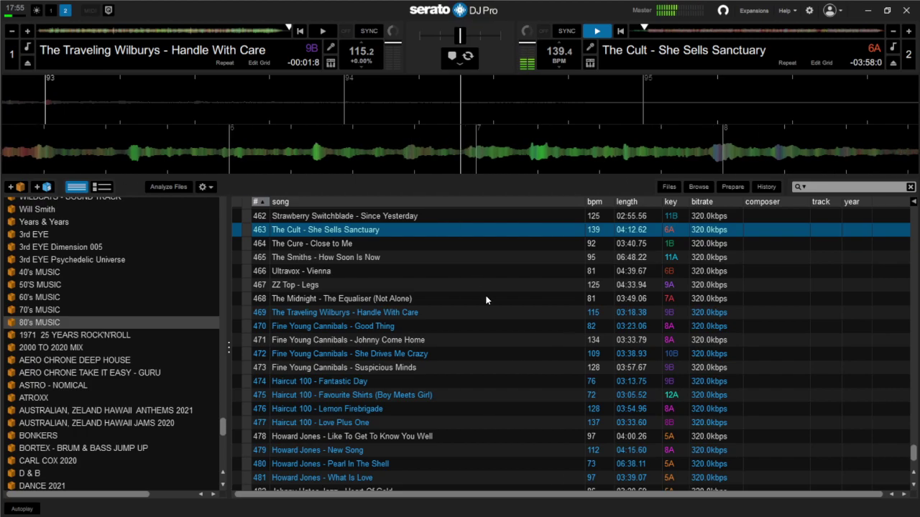
Step: Load Marillion - Kayleigh from the 80's MUSIC crate onto deck 1 while deck 2 keeps playing
{"action": "scroll", "coordinate": [481, 291], "scroll_direction": "up", "scroll_amount": 2}
{"action": "scroll", "coordinate": [482, 291], "scroll_direction": "up", "scroll_amount": 2}
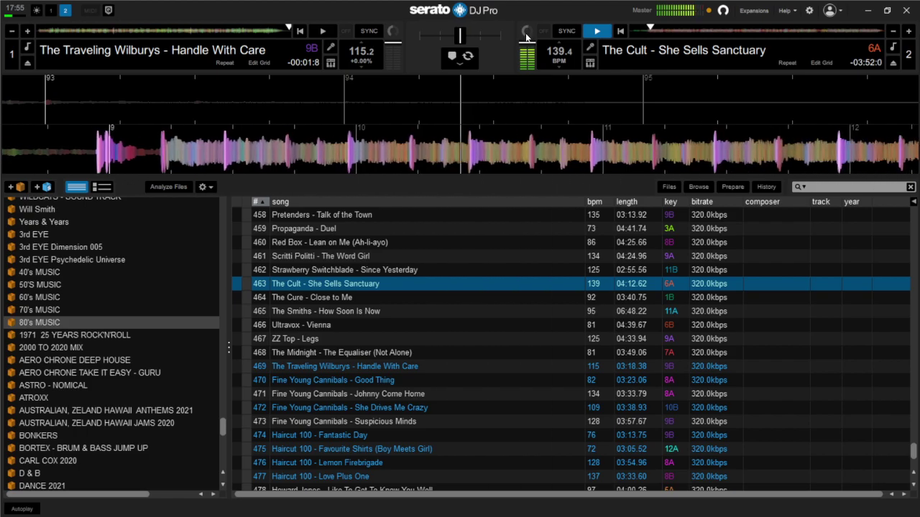
{"action": "scroll", "coordinate": [410, 305], "scroll_direction": "up", "scroll_amount": 1}
{"action": "scroll", "coordinate": [424, 291], "scroll_direction": "up", "scroll_amount": 4}
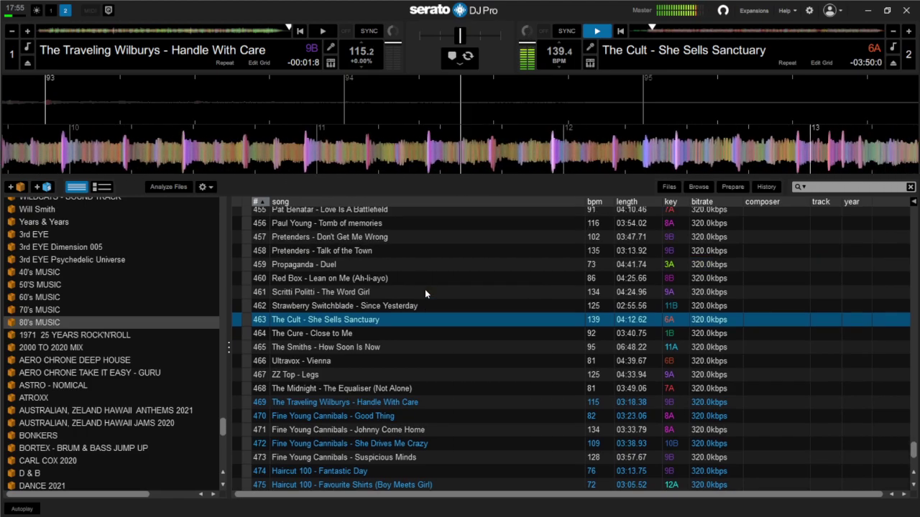
{"action": "scroll", "coordinate": [429, 291], "scroll_direction": "up", "scroll_amount": 2}
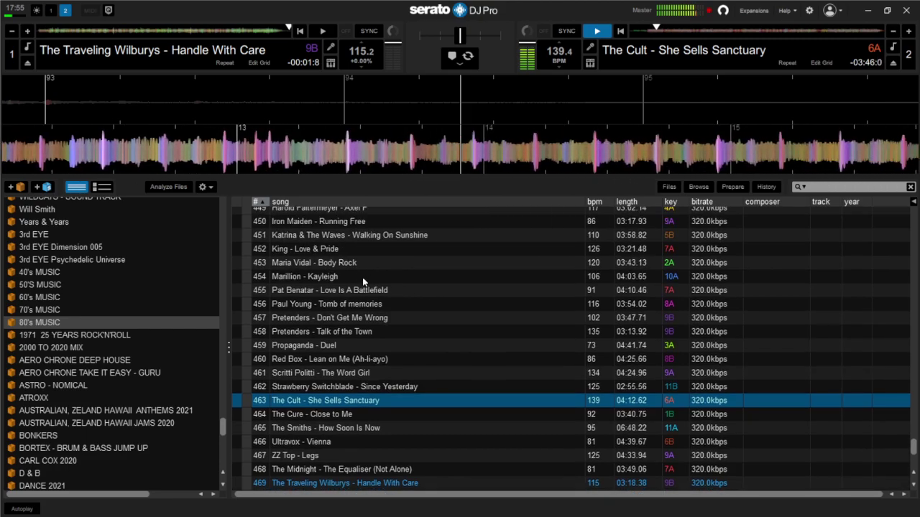
{"action": "left_click_drag", "start_coordinate": [356, 275], "coordinate": [491, 91]}
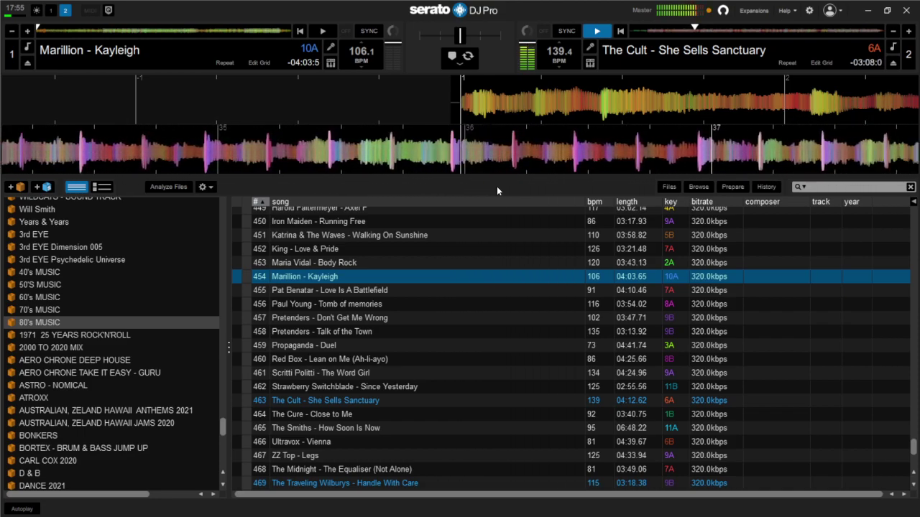
Step: Load Van Halen - Jump (HD) from the 80's MUSIC crate onto deck 1 in place of Kayleigh and start it as She Sells Sanctuary ends
{"action": "scroll", "coordinate": [445, 345], "scroll_direction": "up", "scroll_amount": 1}
{"action": "scroll", "coordinate": [447, 350], "scroll_direction": "up", "scroll_amount": 3}
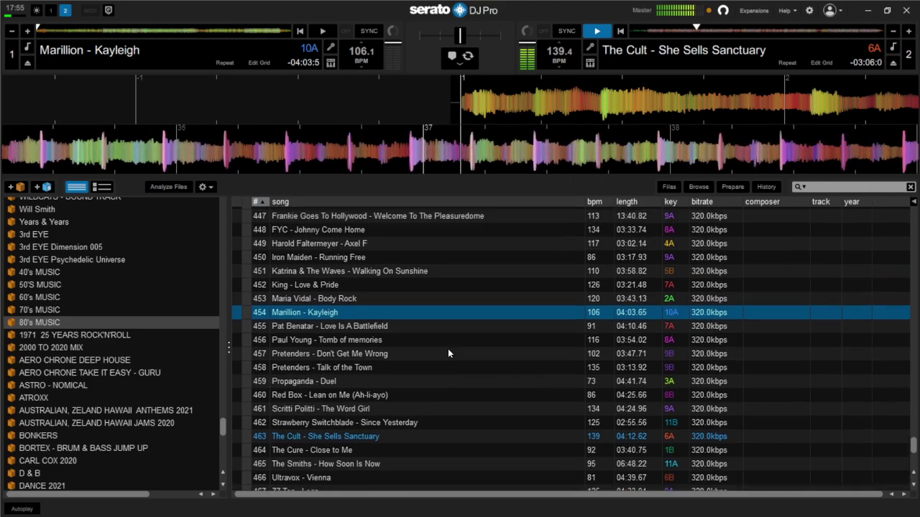
{"action": "scroll", "coordinate": [450, 350], "scroll_direction": "up", "scroll_amount": 3}
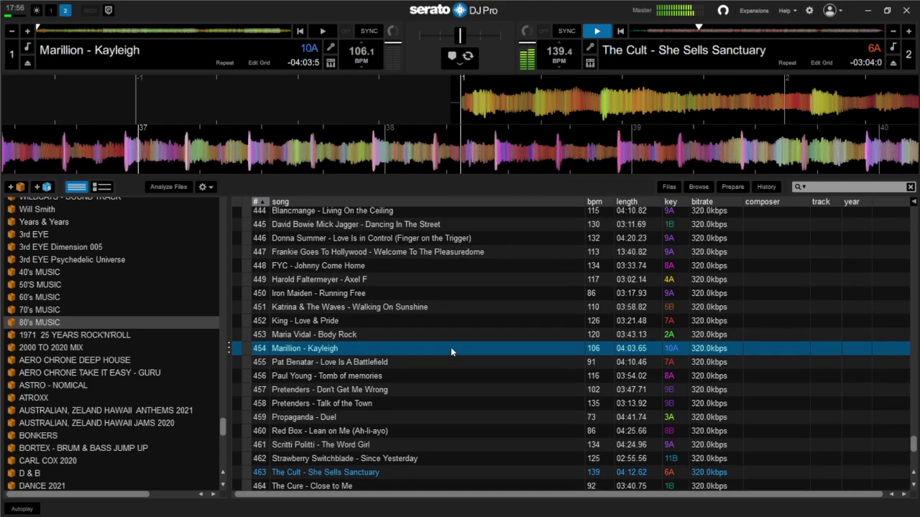
{"action": "scroll", "coordinate": [454, 349], "scroll_direction": "up", "scroll_amount": 3}
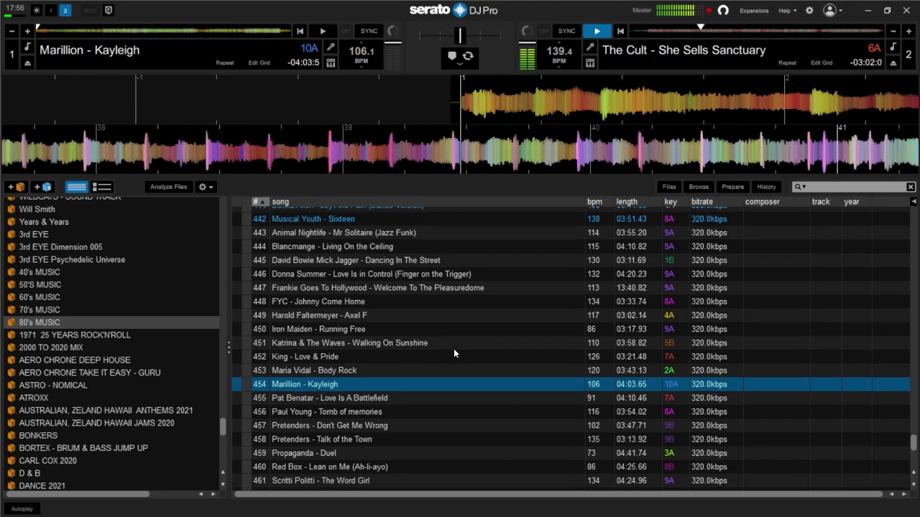
{"action": "scroll", "coordinate": [454, 349], "scroll_direction": "up", "scroll_amount": 3}
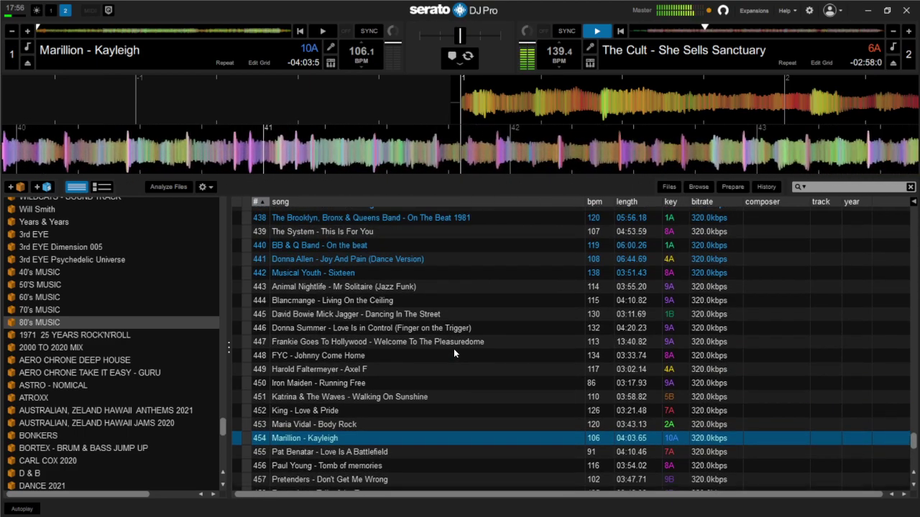
{"action": "scroll", "coordinate": [454, 348], "scroll_direction": "up", "scroll_amount": 3}
{"action": "scroll", "coordinate": [454, 354], "scroll_direction": "up", "scroll_amount": 3}
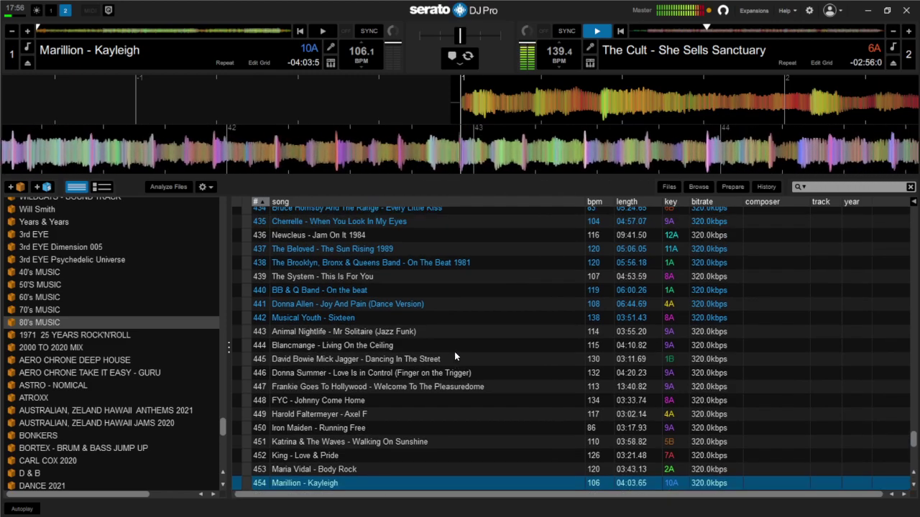
{"action": "scroll", "coordinate": [456, 358], "scroll_direction": "up", "scroll_amount": 3}
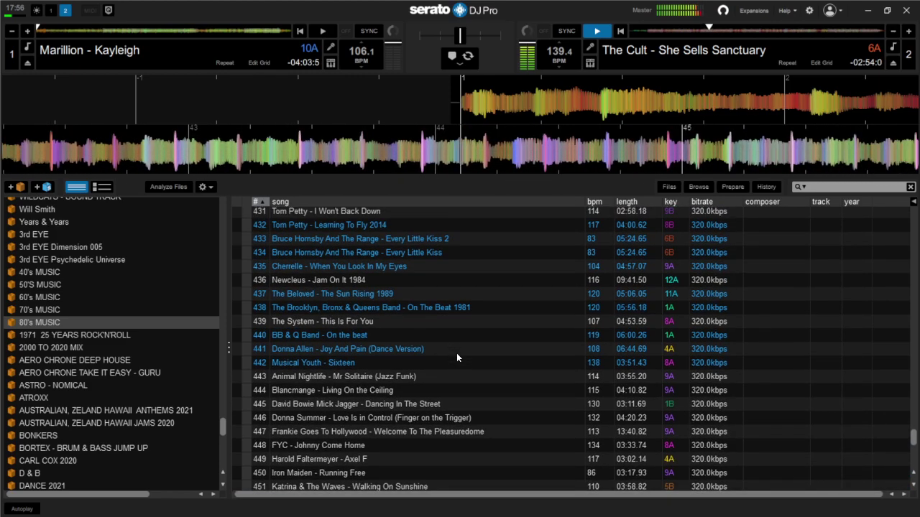
{"action": "scroll", "coordinate": [458, 358], "scroll_direction": "up", "scroll_amount": 3}
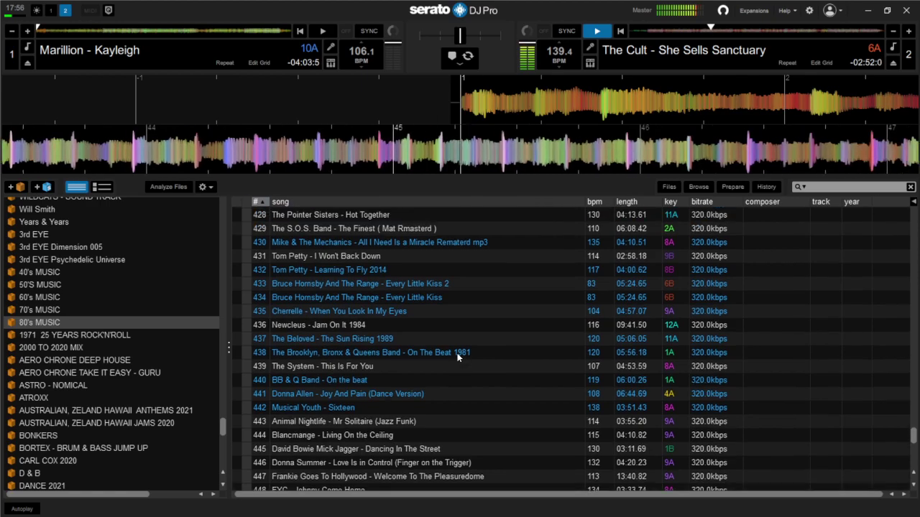
{"action": "scroll", "coordinate": [459, 355], "scroll_direction": "up", "scroll_amount": 4}
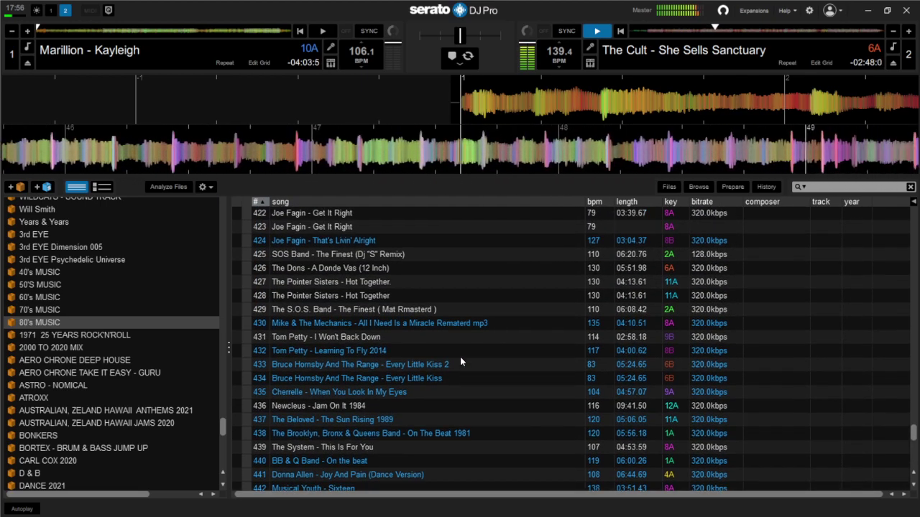
{"action": "scroll", "coordinate": [403, 342], "scroll_direction": "up", "scroll_amount": 1}
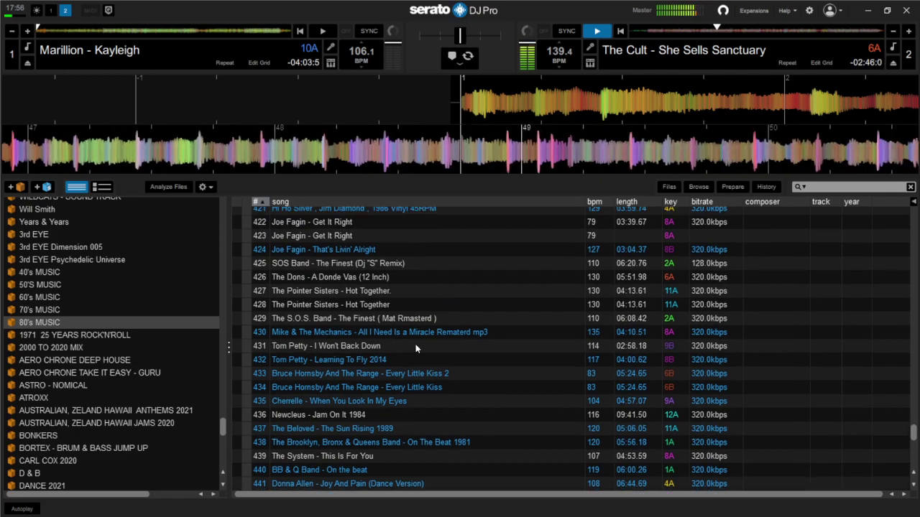
{"action": "scroll", "coordinate": [420, 346], "scroll_direction": "up", "scroll_amount": 2}
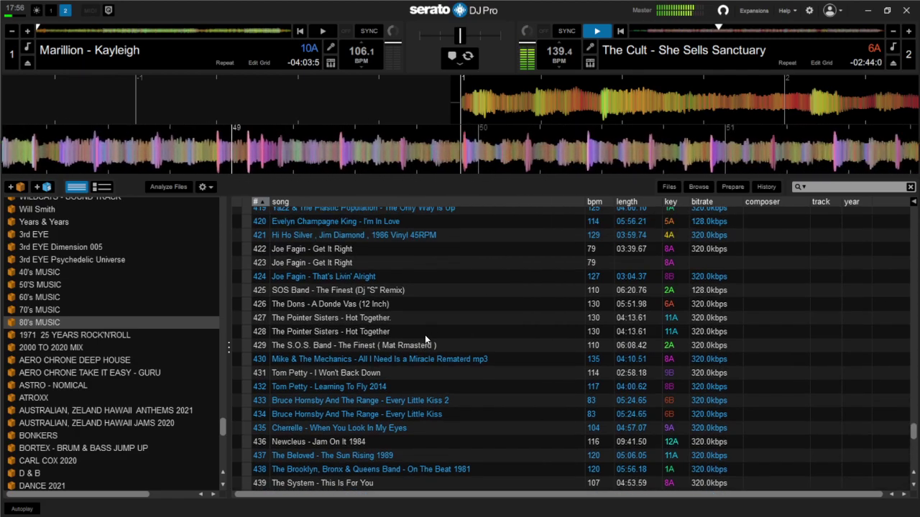
{"action": "scroll", "coordinate": [425, 335], "scroll_direction": "up", "scroll_amount": 3}
{"action": "scroll", "coordinate": [427, 334], "scroll_direction": "up", "scroll_amount": 3}
{"action": "scroll", "coordinate": [431, 342], "scroll_direction": "up", "scroll_amount": 3}
{"action": "scroll", "coordinate": [434, 344], "scroll_direction": "up", "scroll_amount": 3}
{"action": "scroll", "coordinate": [436, 347], "scroll_direction": "up", "scroll_amount": 3}
{"action": "scroll", "coordinate": [436, 347], "scroll_direction": "up", "scroll_amount": 4}
{"action": "scroll", "coordinate": [437, 349], "scroll_direction": "up", "scroll_amount": 3}
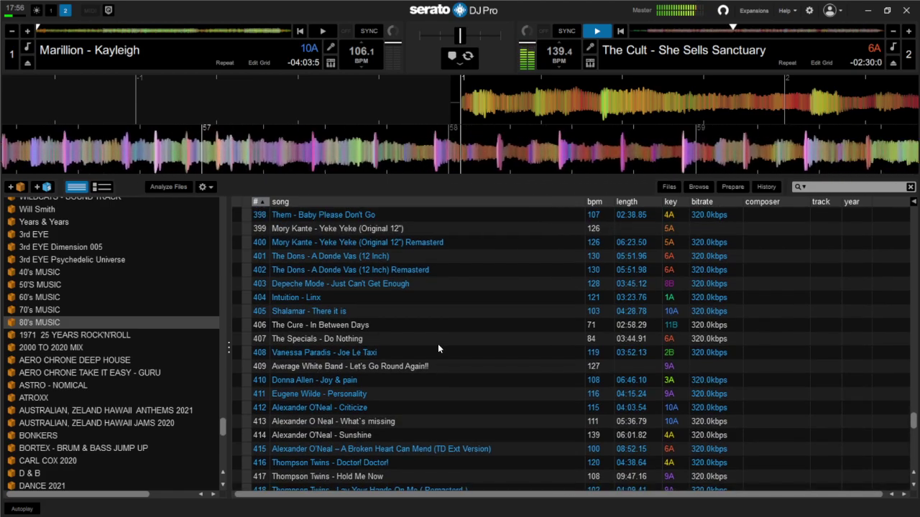
{"action": "scroll", "coordinate": [437, 348], "scroll_direction": "up", "scroll_amount": 1}
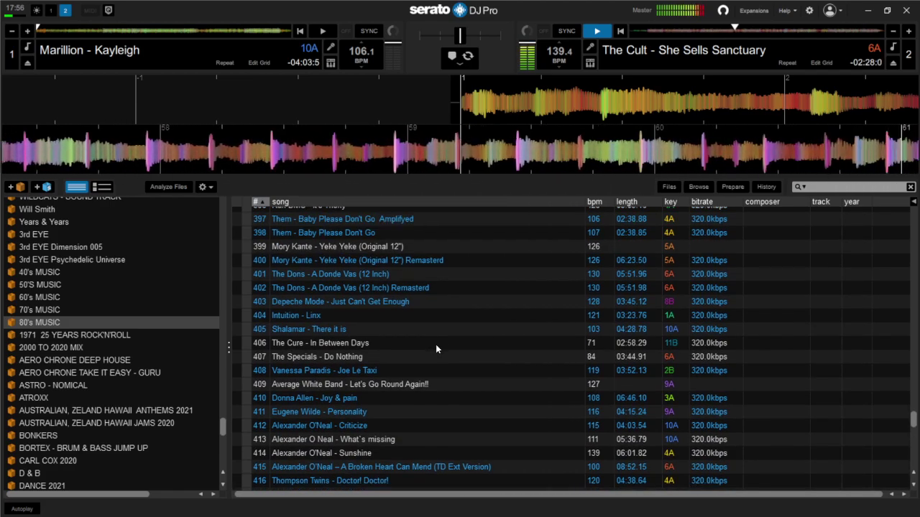
{"action": "scroll", "coordinate": [435, 349], "scroll_direction": "up", "scroll_amount": 1}
{"action": "scroll", "coordinate": [438, 349], "scroll_direction": "up", "scroll_amount": 1}
{"action": "scroll", "coordinate": [440, 352], "scroll_direction": "up", "scroll_amount": 3}
{"action": "scroll", "coordinate": [445, 356], "scroll_direction": "up", "scroll_amount": 3}
{"action": "scroll", "coordinate": [448, 354], "scroll_direction": "up", "scroll_amount": 5}
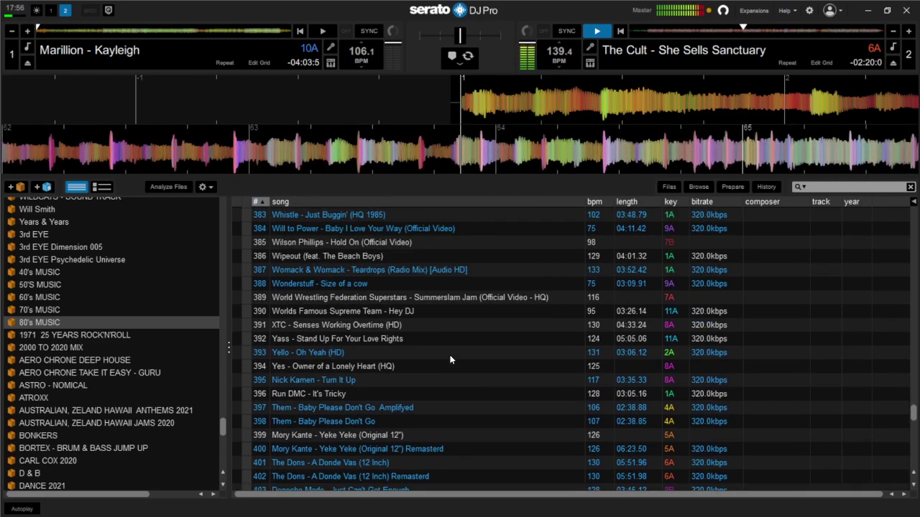
{"action": "scroll", "coordinate": [452, 357], "scroll_direction": "up", "scroll_amount": 4}
{"action": "scroll", "coordinate": [455, 358], "scroll_direction": "up", "scroll_amount": 3}
{"action": "scroll", "coordinate": [457, 362], "scroll_direction": "up", "scroll_amount": 3}
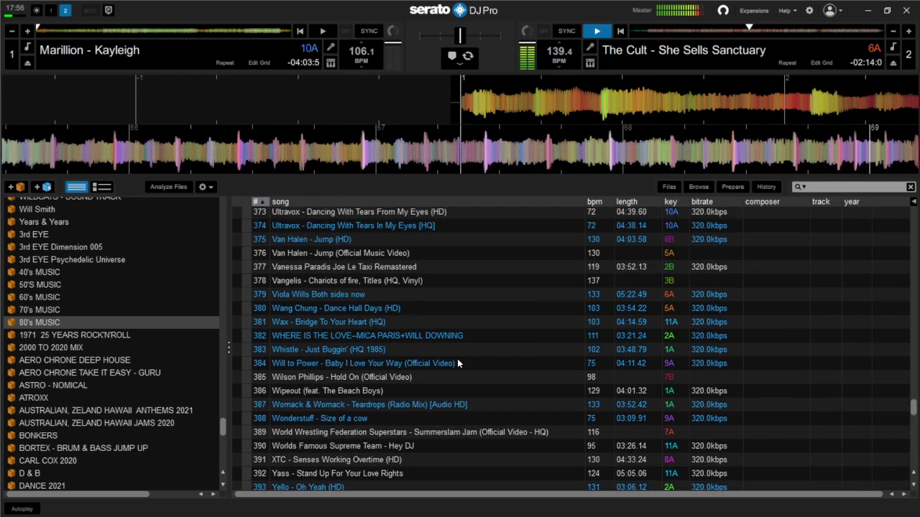
{"action": "scroll", "coordinate": [458, 363], "scroll_direction": "up", "scroll_amount": 3}
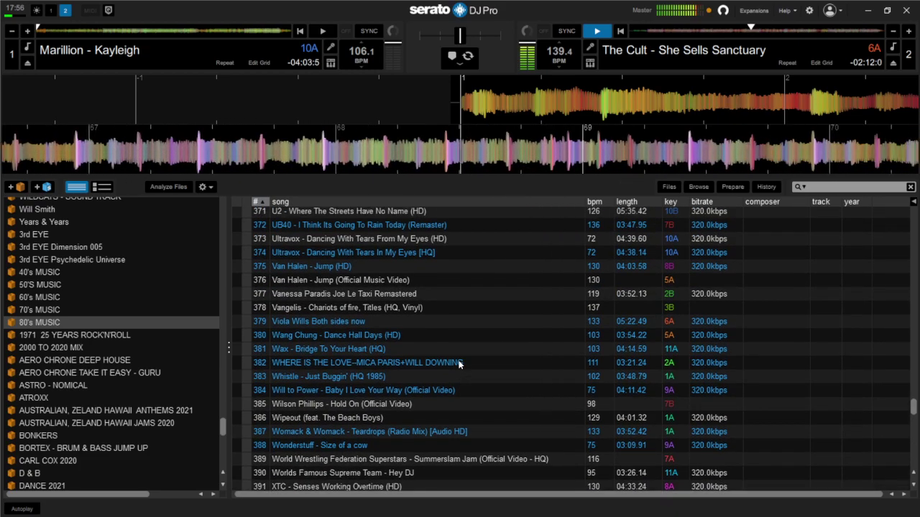
{"action": "left_click_drag", "start_coordinate": [365, 266], "coordinate": [551, 90]}
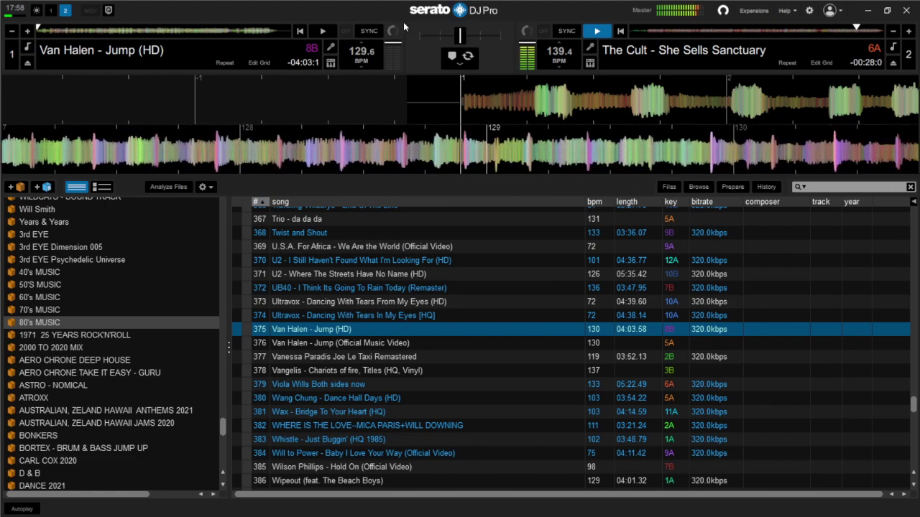
{"action": "left_click", "coordinate": [323, 31]}
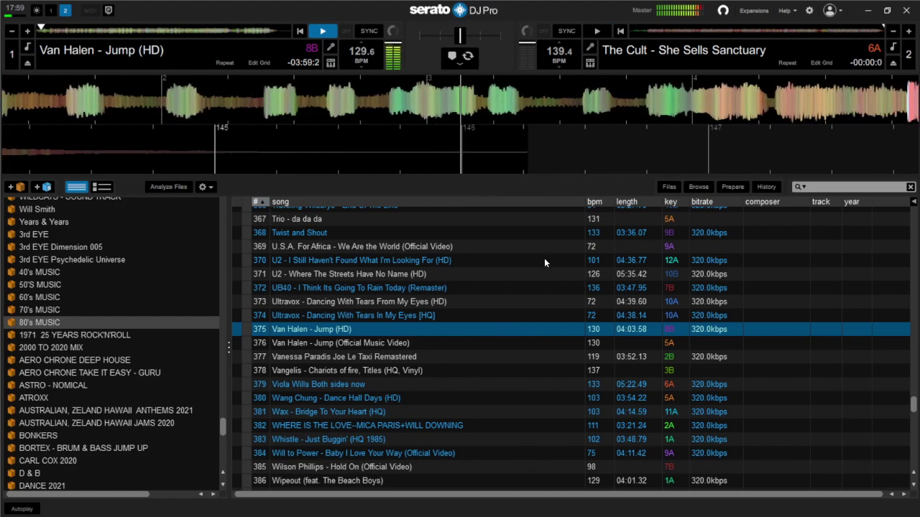
Step: Load Roxette - Joyride from the 80's MUSIC crate onto deck 2 while Jump keeps playing on deck 1
{"action": "scroll", "coordinate": [544, 257], "scroll_direction": "up", "scroll_amount": 1}
{"action": "scroll", "coordinate": [551, 256], "scroll_direction": "up", "scroll_amount": 4}
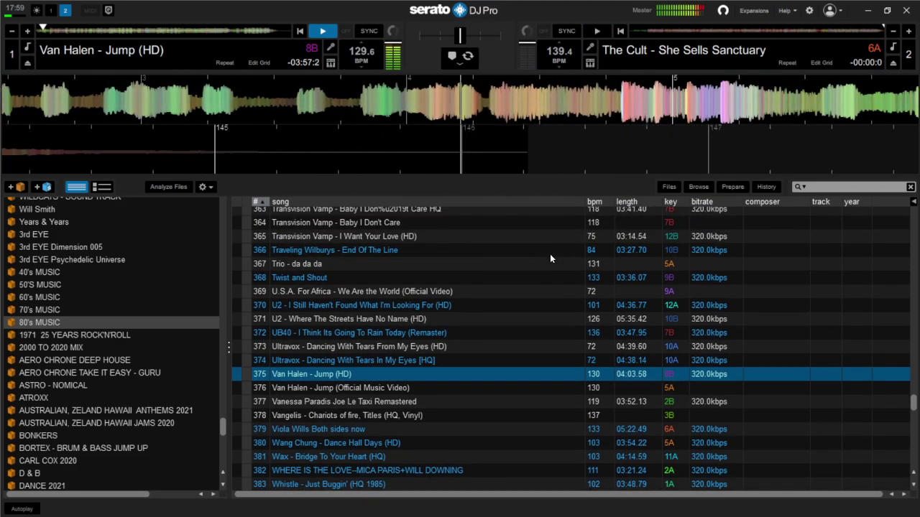
{"action": "scroll", "coordinate": [550, 255], "scroll_direction": "up", "scroll_amount": 4}
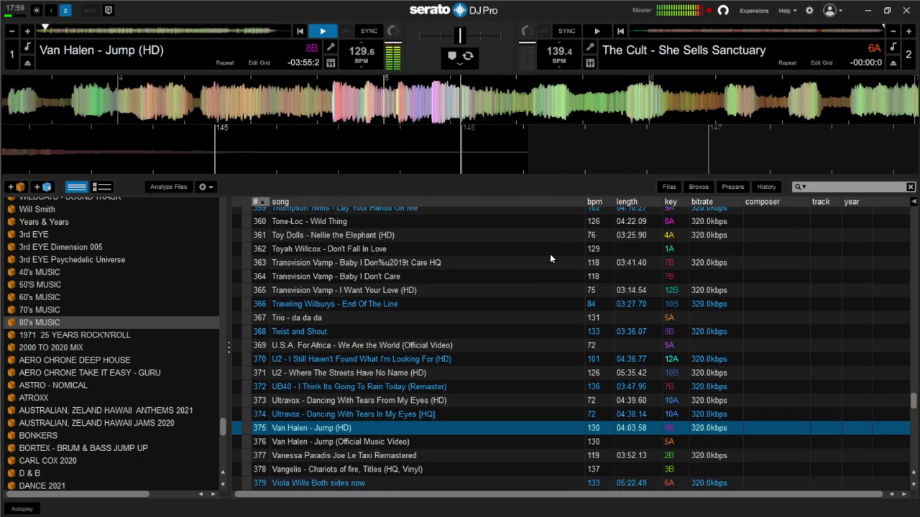
{"action": "scroll", "coordinate": [551, 257], "scroll_direction": "up", "scroll_amount": 3}
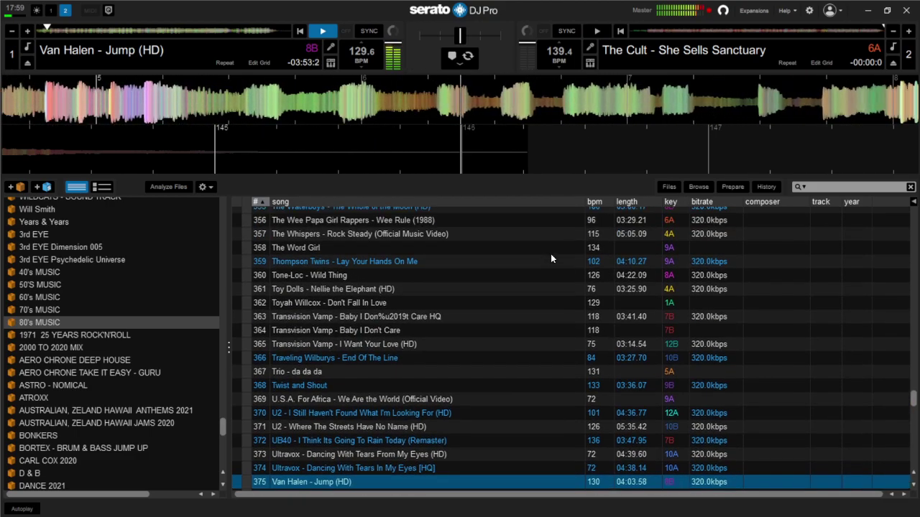
{"action": "scroll", "coordinate": [558, 257], "scroll_direction": "up", "scroll_amount": 6}
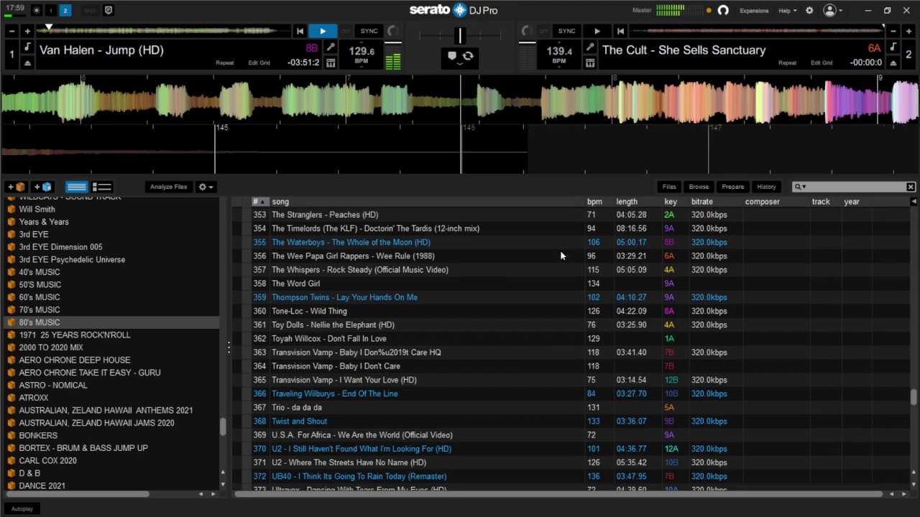
{"action": "scroll", "coordinate": [564, 257], "scroll_direction": "up", "scroll_amount": 6}
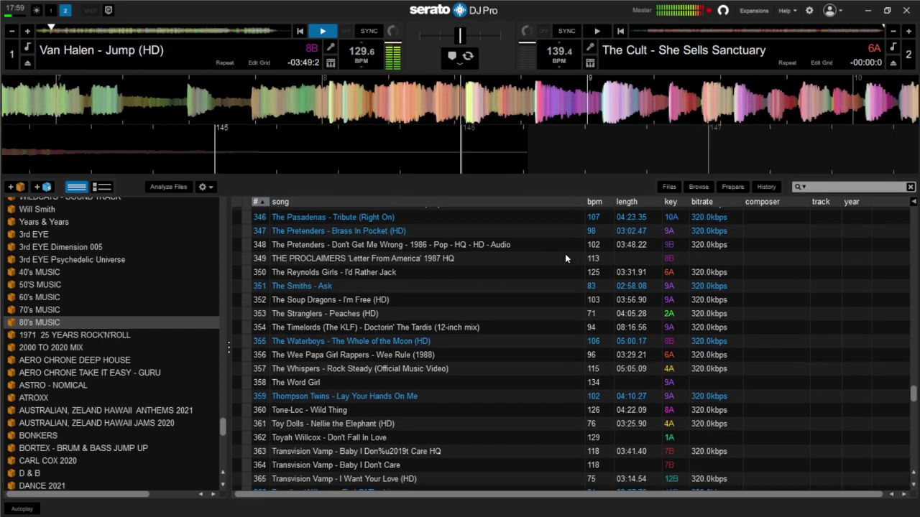
{"action": "scroll", "coordinate": [569, 261], "scroll_direction": "up", "scroll_amount": 4}
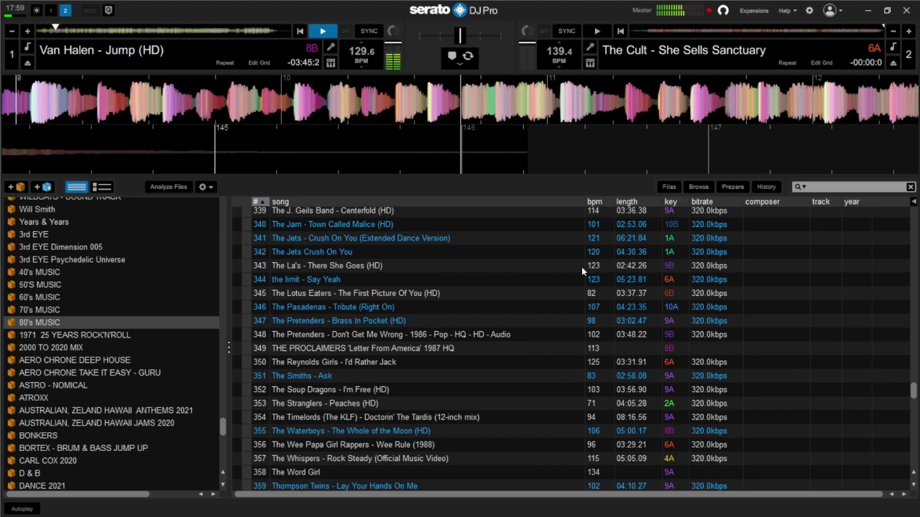
{"action": "scroll", "coordinate": [582, 268], "scroll_direction": "up", "scroll_amount": 1}
{"action": "scroll", "coordinate": [583, 270], "scroll_direction": "up", "scroll_amount": 1}
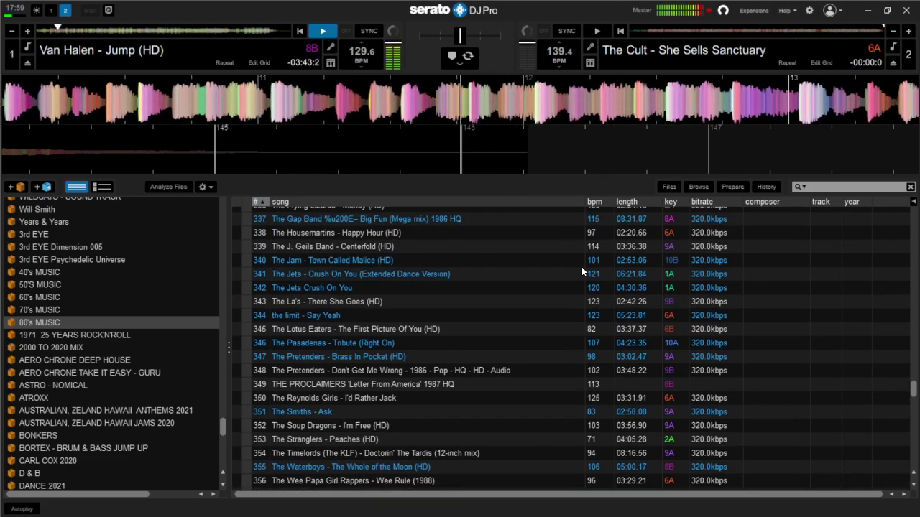
{"action": "scroll", "coordinate": [575, 253], "scroll_direction": "up", "scroll_amount": 3}
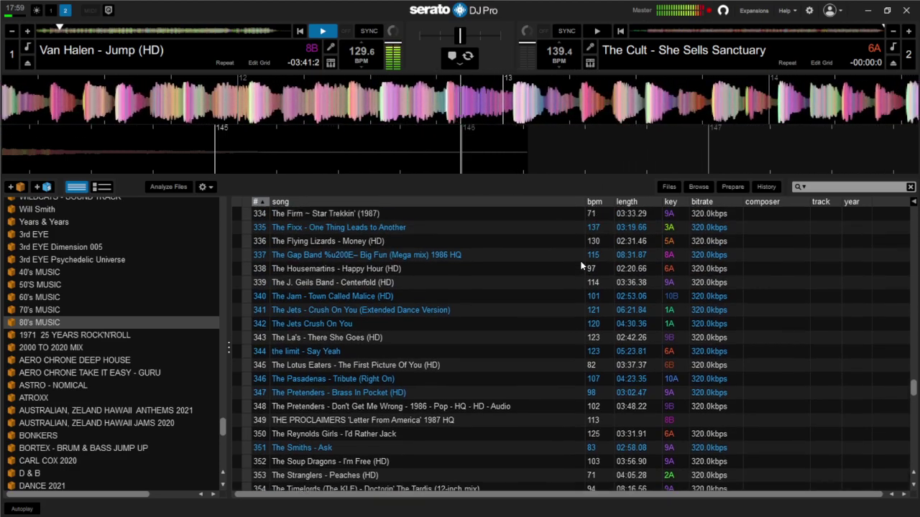
{"action": "scroll", "coordinate": [559, 247], "scroll_direction": "up", "scroll_amount": 1}
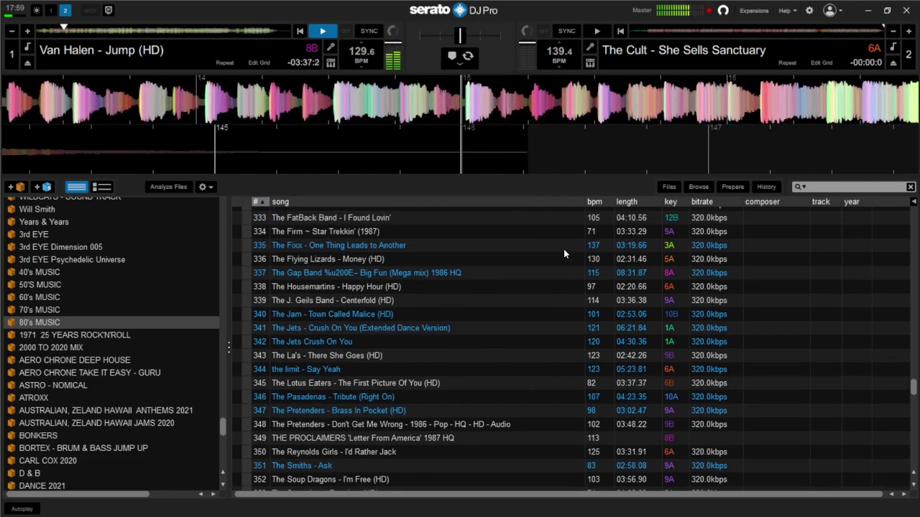
{"action": "scroll", "coordinate": [563, 251], "scroll_direction": "up", "scroll_amount": 3}
{"action": "scroll", "coordinate": [567, 257], "scroll_direction": "up", "scroll_amount": 1}
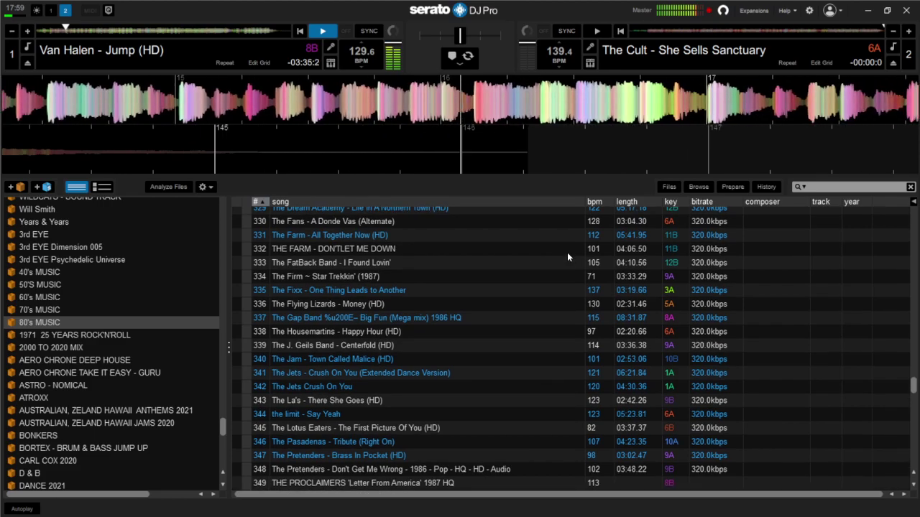
{"action": "scroll", "coordinate": [567, 253], "scroll_direction": "up", "scroll_amount": 2}
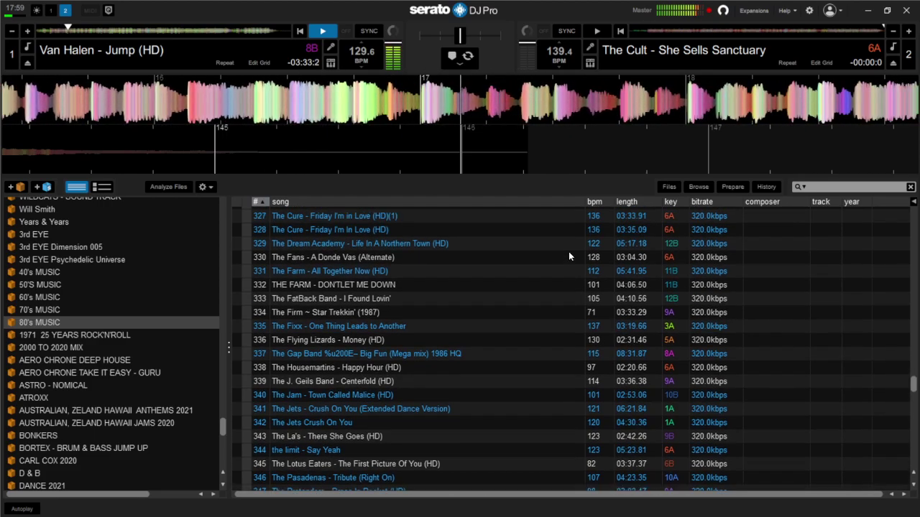
{"action": "scroll", "coordinate": [558, 243], "scroll_direction": "up", "scroll_amount": 1}
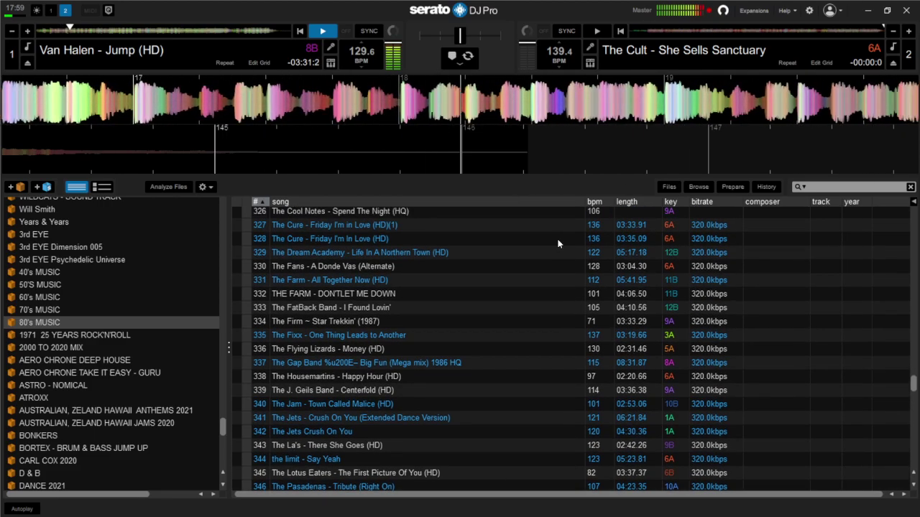
{"action": "scroll", "coordinate": [560, 245], "scroll_direction": "up", "scroll_amount": 1}
{"action": "scroll", "coordinate": [560, 247], "scroll_direction": "up", "scroll_amount": 5}
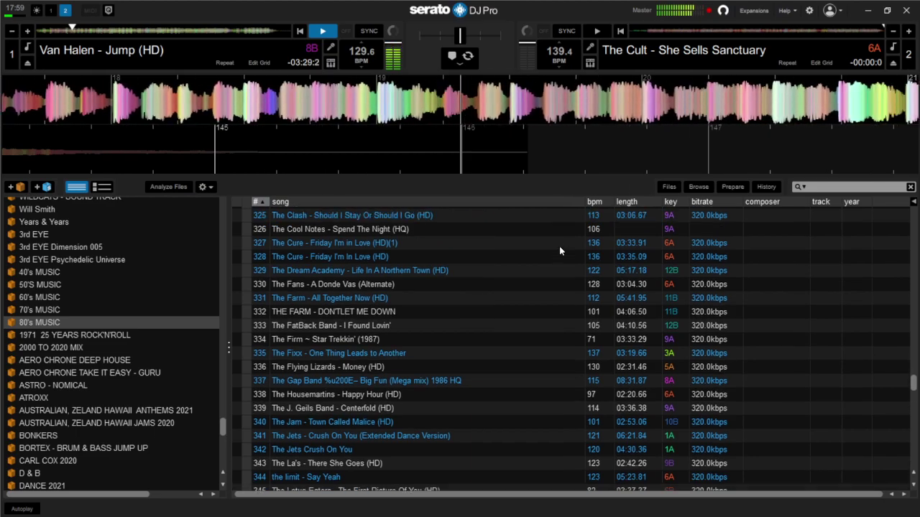
{"action": "scroll", "coordinate": [564, 248], "scroll_direction": "up", "scroll_amount": 8}
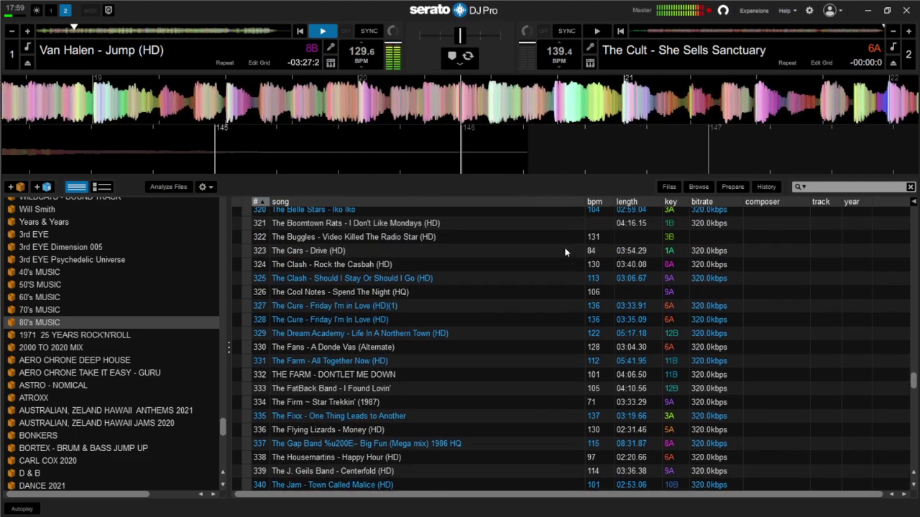
{"action": "scroll", "coordinate": [568, 256], "scroll_direction": "up", "scroll_amount": 4}
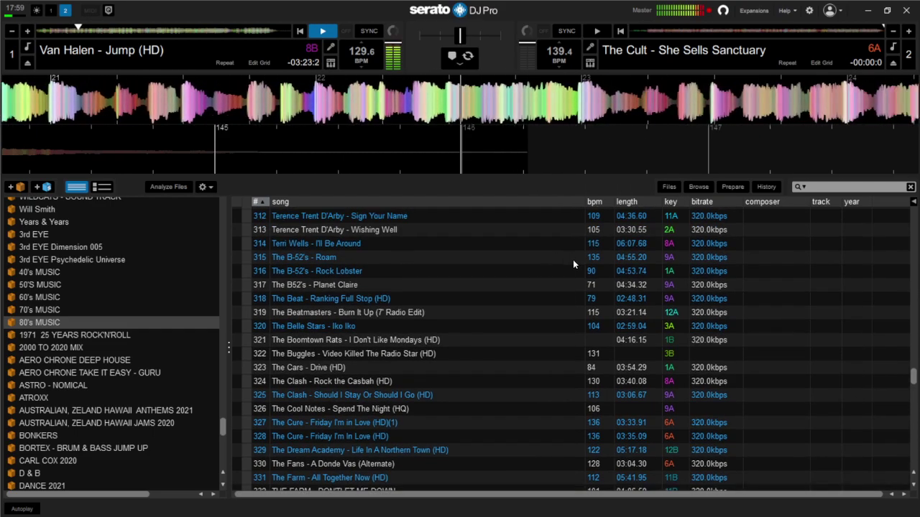
{"action": "scroll", "coordinate": [577, 261], "scroll_direction": "up", "scroll_amount": 6}
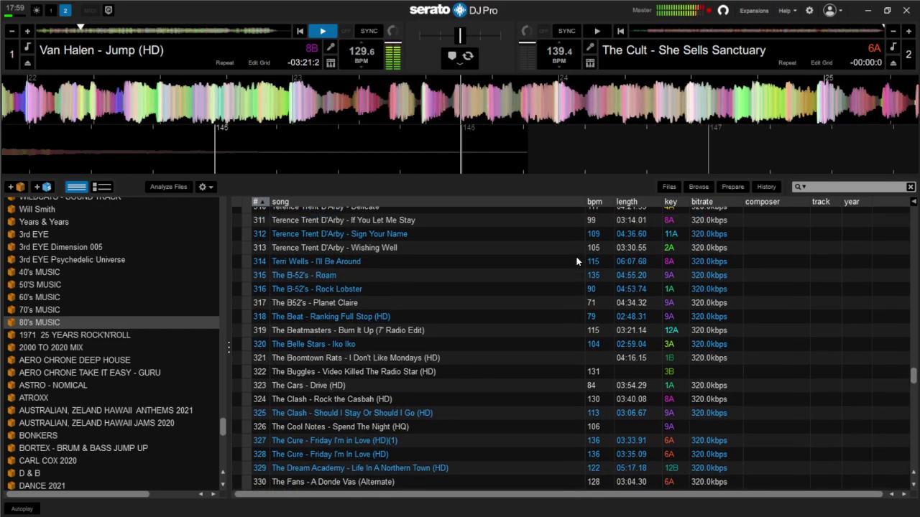
{"action": "scroll", "coordinate": [577, 260], "scroll_direction": "up", "scroll_amount": 3}
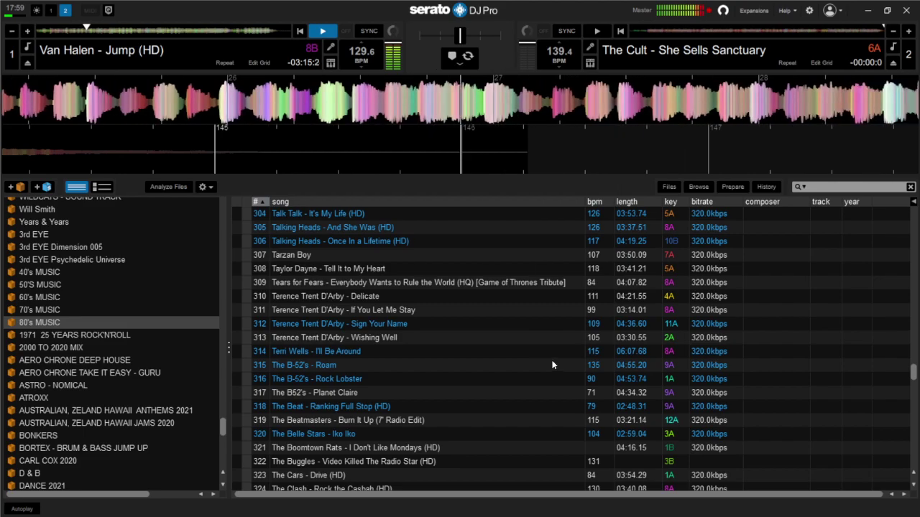
{"action": "scroll", "coordinate": [553, 365], "scroll_direction": "up", "scroll_amount": 1}
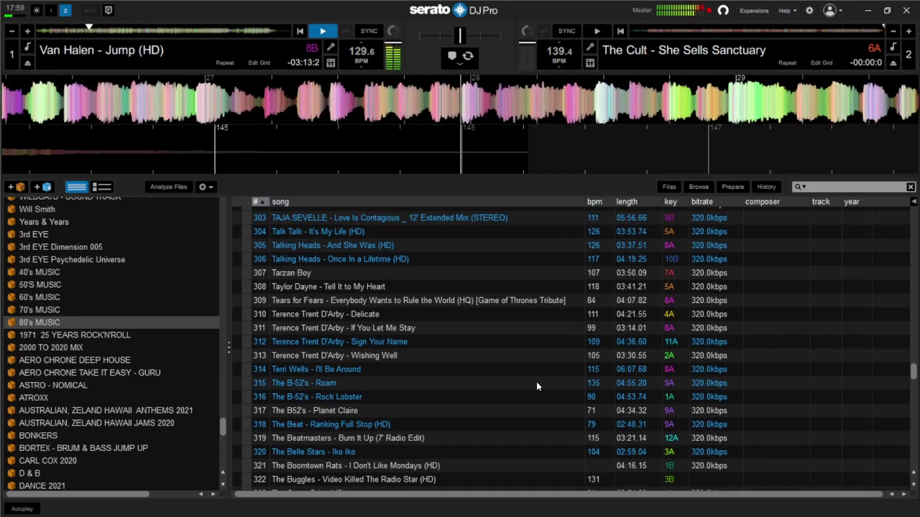
{"action": "scroll", "coordinate": [536, 381], "scroll_direction": "up", "scroll_amount": 4}
{"action": "scroll", "coordinate": [543, 387], "scroll_direction": "up", "scroll_amount": 7}
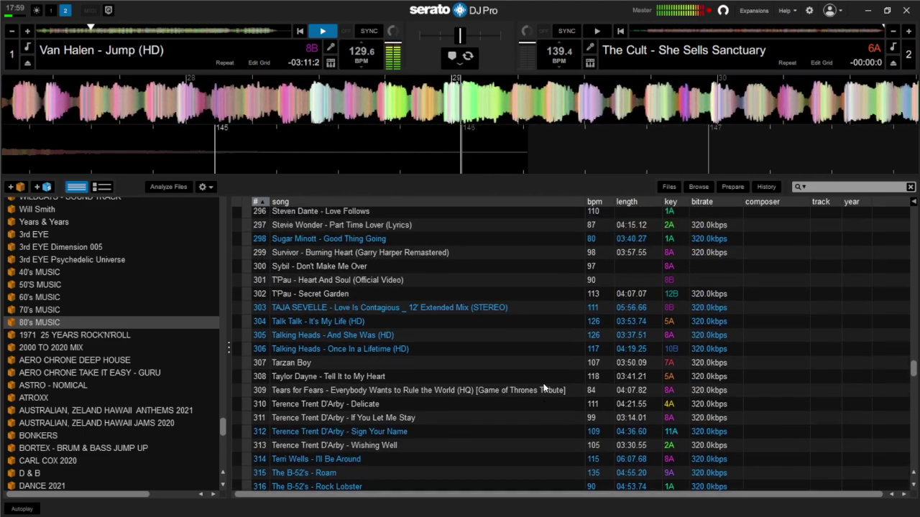
{"action": "scroll", "coordinate": [544, 390], "scroll_direction": "up", "scroll_amount": 6}
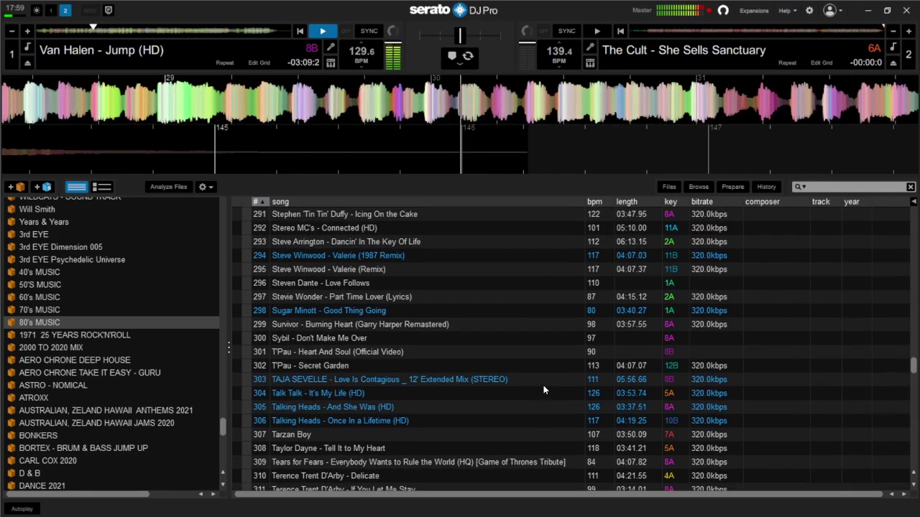
{"action": "scroll", "coordinate": [544, 390], "scroll_direction": "up", "scroll_amount": 7}
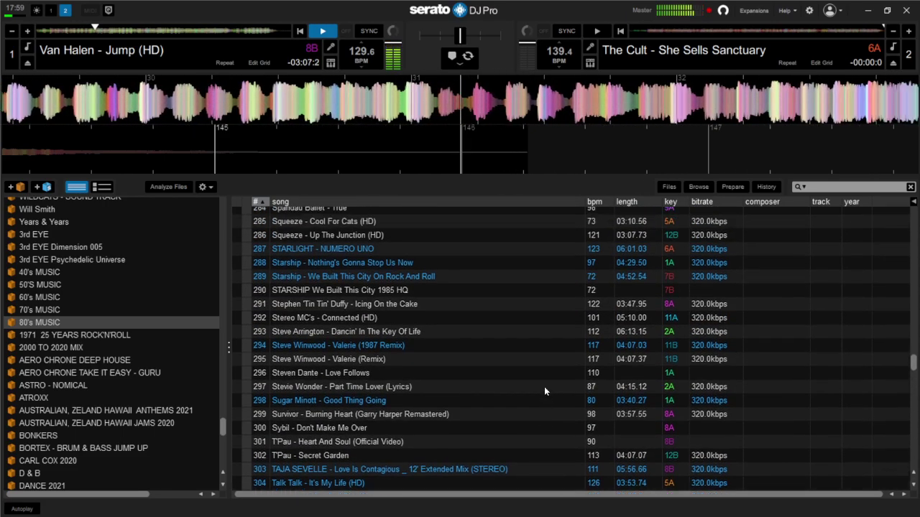
{"action": "scroll", "coordinate": [543, 391], "scroll_direction": "up", "scroll_amount": 4}
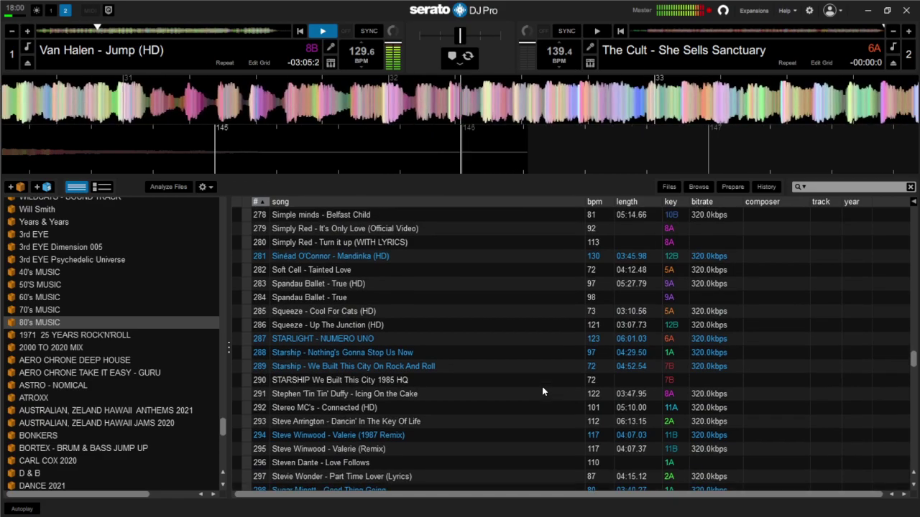
{"action": "scroll", "coordinate": [542, 386], "scroll_direction": "up", "scroll_amount": 5}
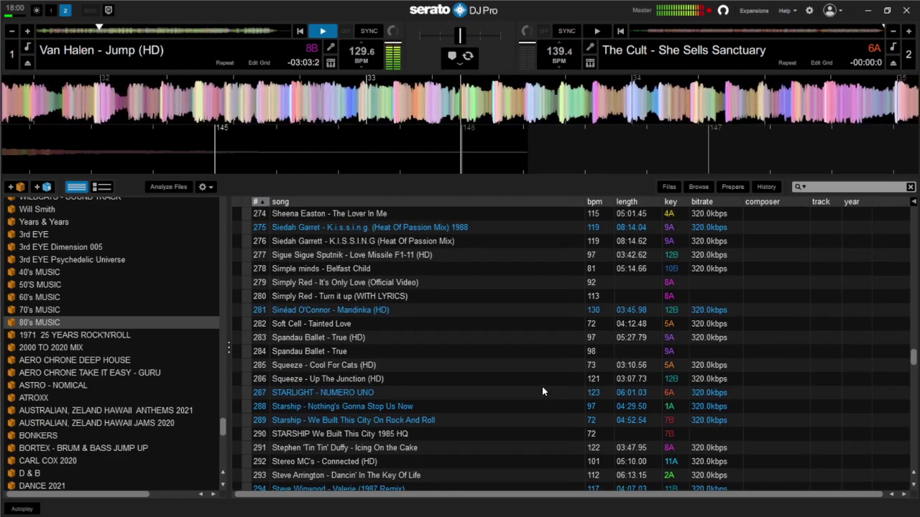
{"action": "scroll", "coordinate": [541, 391], "scroll_direction": "up", "scroll_amount": 6}
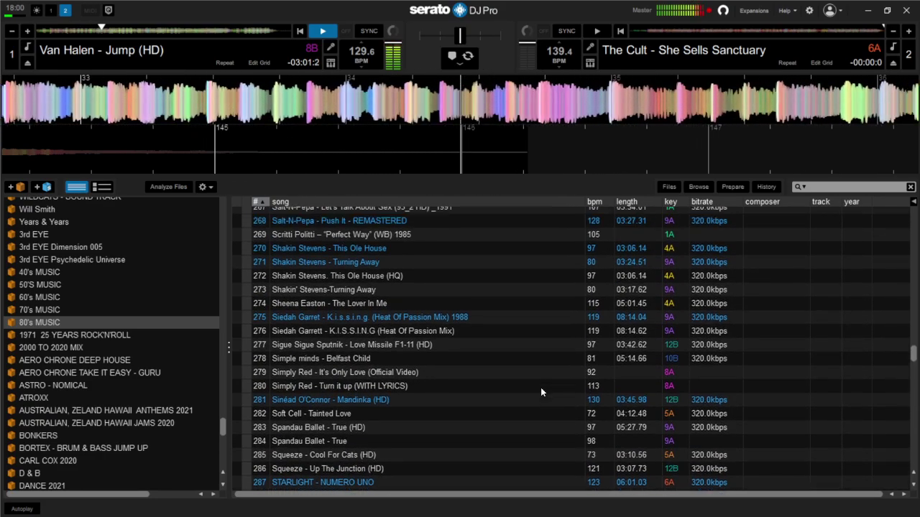
{"action": "scroll", "coordinate": [541, 389], "scroll_direction": "up", "scroll_amount": 6}
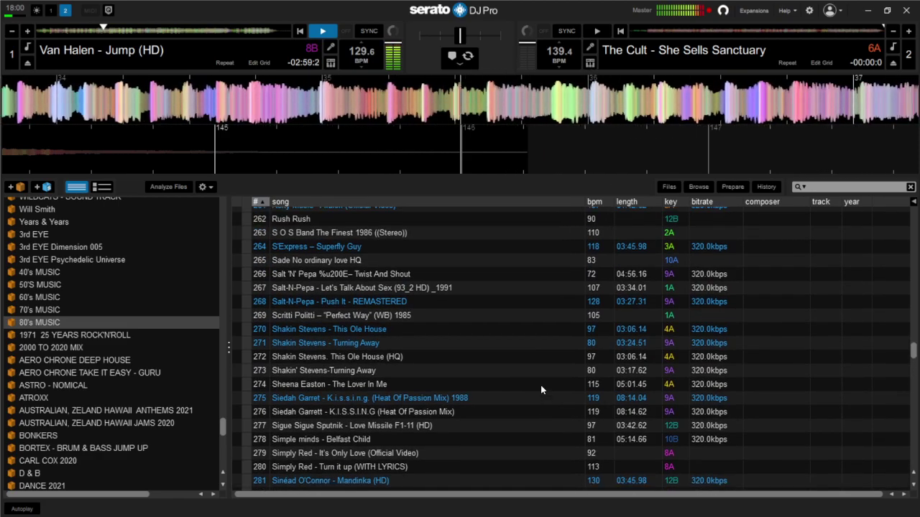
{"action": "scroll", "coordinate": [541, 388], "scroll_direction": "up", "scroll_amount": 4}
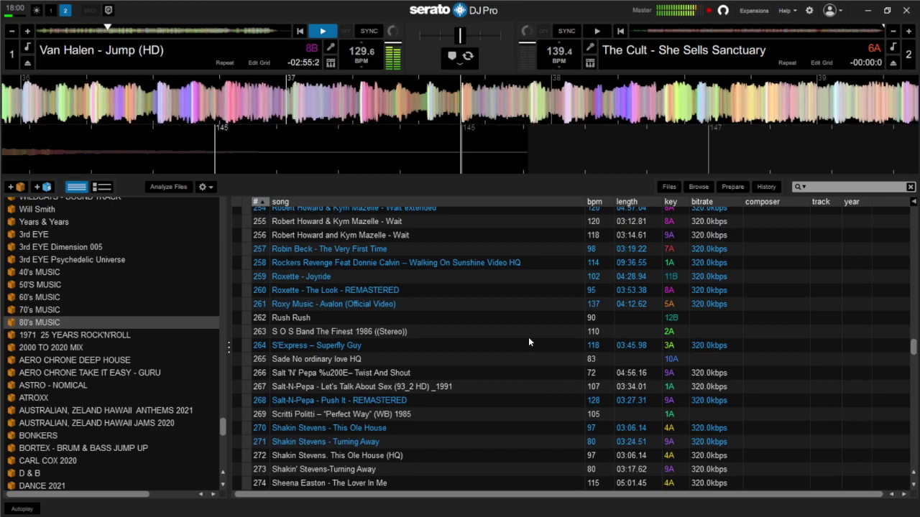
{"action": "scroll", "coordinate": [528, 344], "scroll_direction": "up", "scroll_amount": 1}
{"action": "left_click_drag", "start_coordinate": [491, 294], "coordinate": [552, 144]}
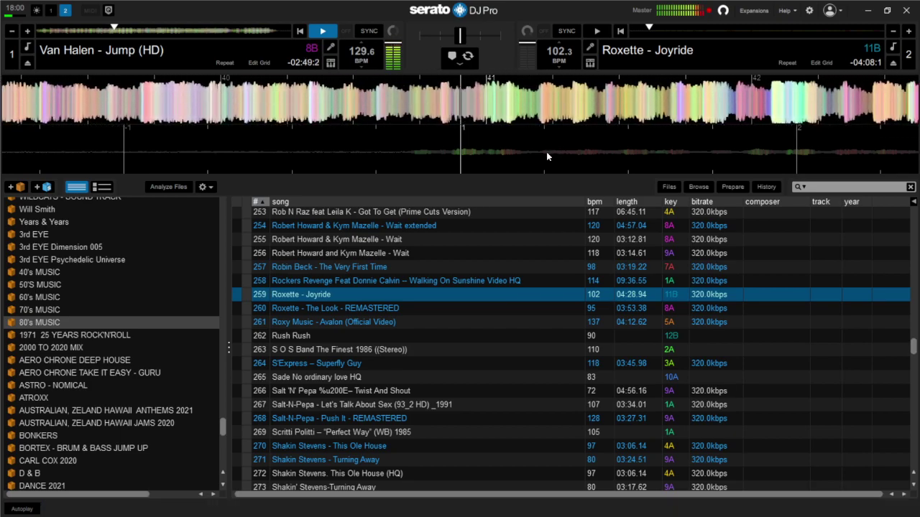
Step: Load the 120 bpm version of Robert Howard & Kym Mazelle - Wait onto deck 2 in place of Joyride
{"action": "left_click", "coordinate": [510, 254]}
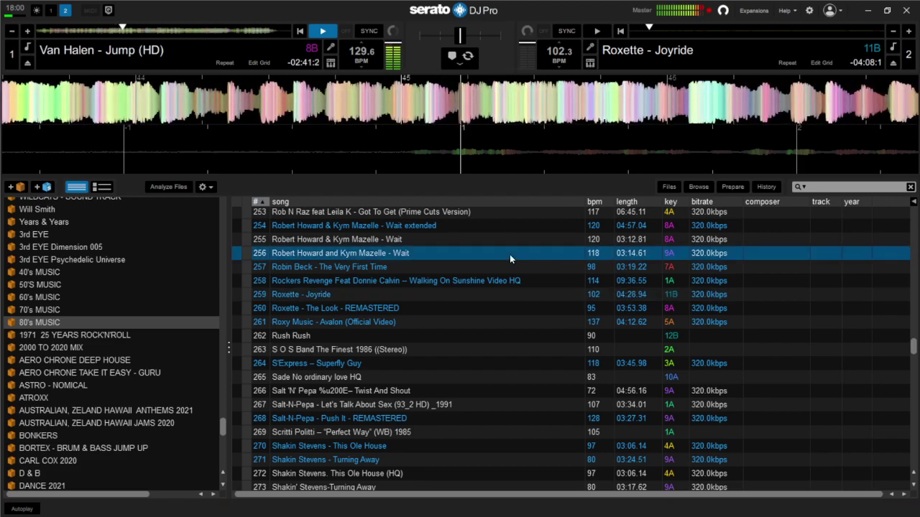
{"action": "left_click", "coordinate": [512, 242]}
{"action": "left_click_drag", "start_coordinate": [513, 243], "coordinate": [533, 160]}
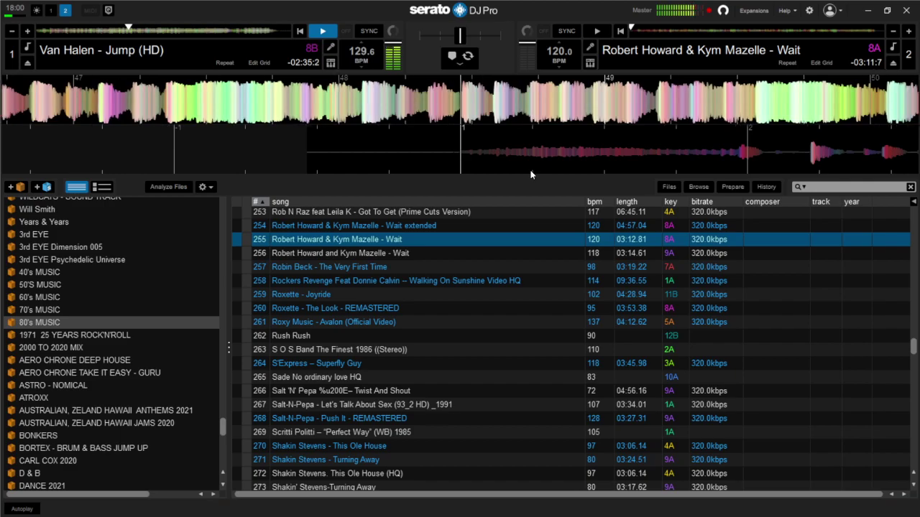
Step: Look back through the 80's MUSIC crate from the R songs to the K songs and select Kool & The Gang - Fresh - REMASTERED
{"action": "scroll", "coordinate": [512, 251], "scroll_direction": "up", "scroll_amount": 3}
{"action": "scroll", "coordinate": [522, 256], "scroll_direction": "up", "scroll_amount": 2}
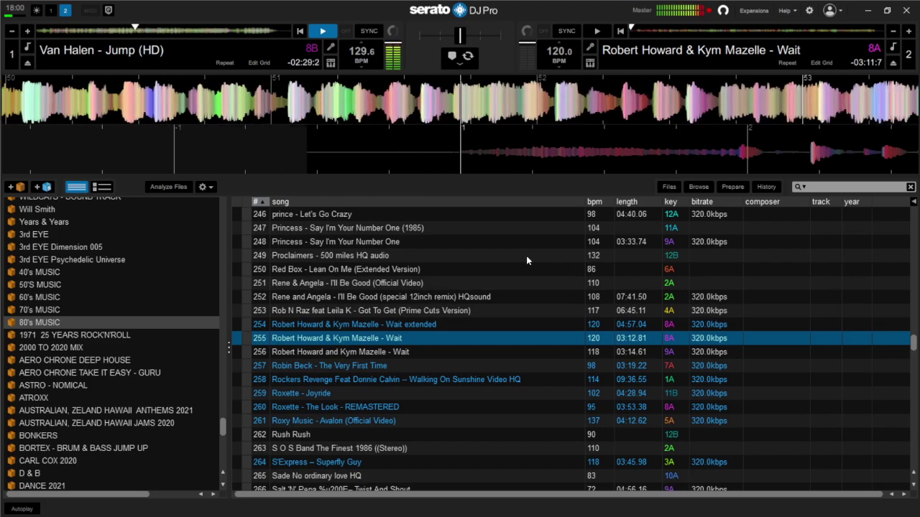
{"action": "scroll", "coordinate": [526, 256], "scroll_direction": "up", "scroll_amount": 1}
{"action": "scroll", "coordinate": [526, 256], "scroll_direction": "up", "scroll_amount": 3}
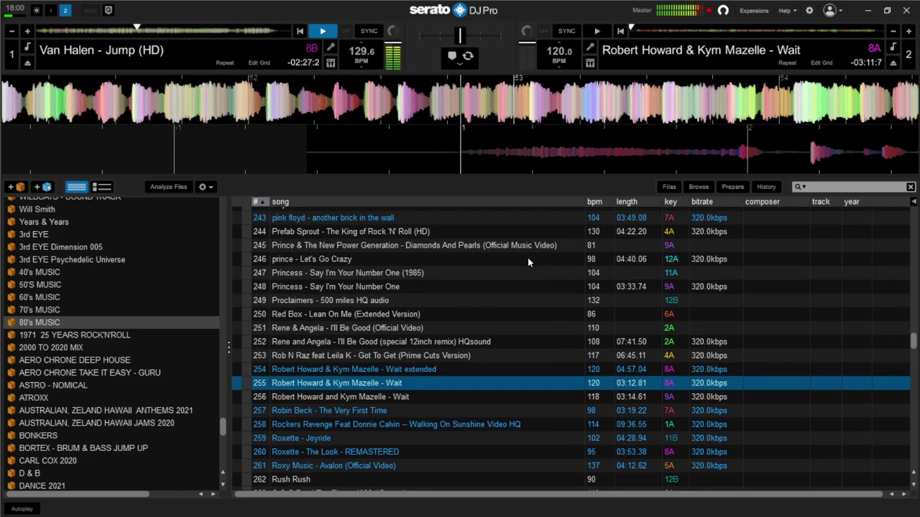
{"action": "scroll", "coordinate": [529, 260], "scroll_direction": "up", "scroll_amount": 5}
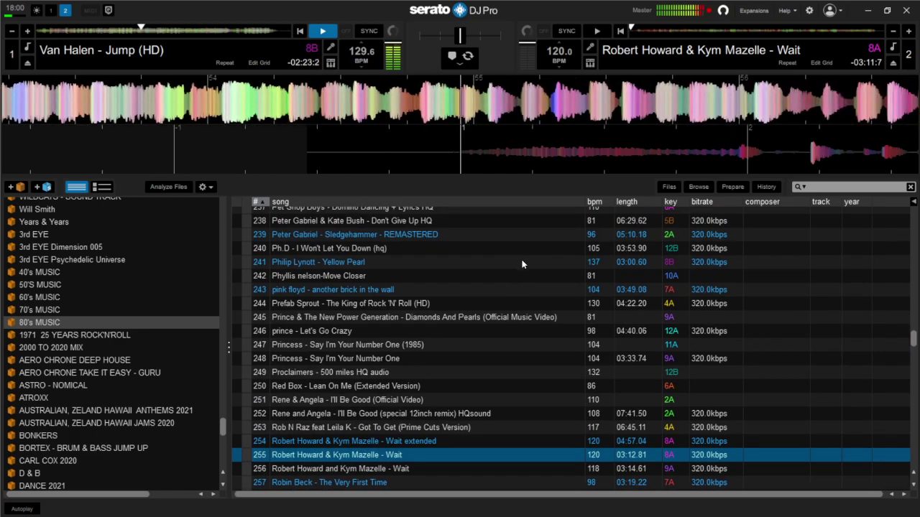
{"action": "scroll", "coordinate": [525, 264], "scroll_direction": "up", "scroll_amount": 1}
{"action": "scroll", "coordinate": [526, 265], "scroll_direction": "up", "scroll_amount": 3}
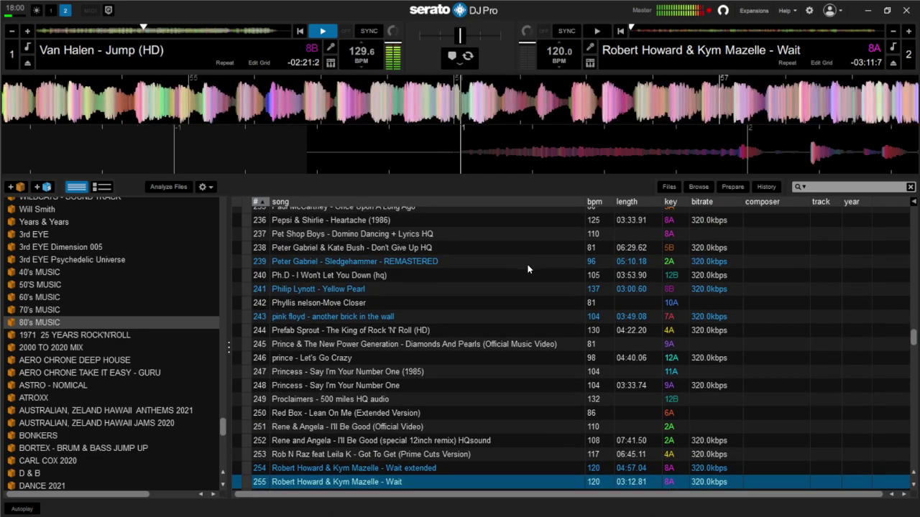
{"action": "scroll", "coordinate": [528, 269], "scroll_direction": "up", "scroll_amount": 4}
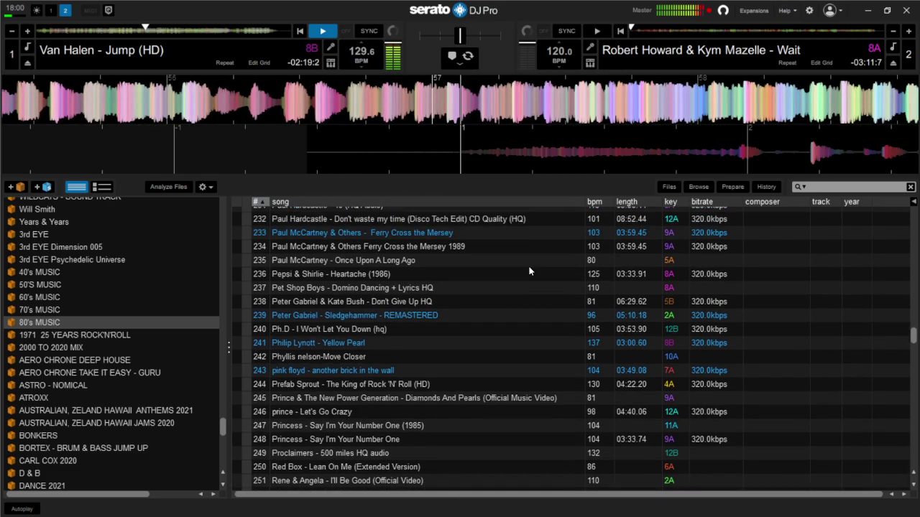
{"action": "scroll", "coordinate": [529, 271], "scroll_direction": "up", "scroll_amount": 5}
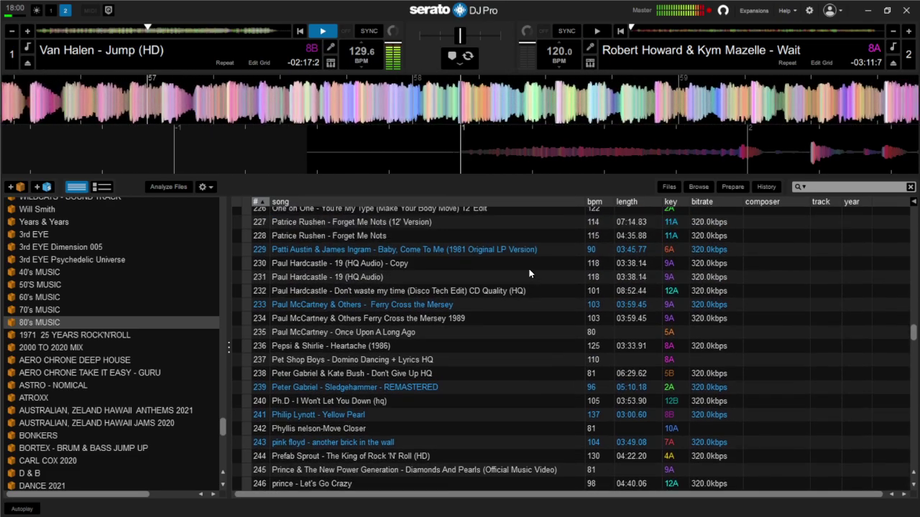
{"action": "scroll", "coordinate": [529, 271], "scroll_direction": "up", "scroll_amount": 6}
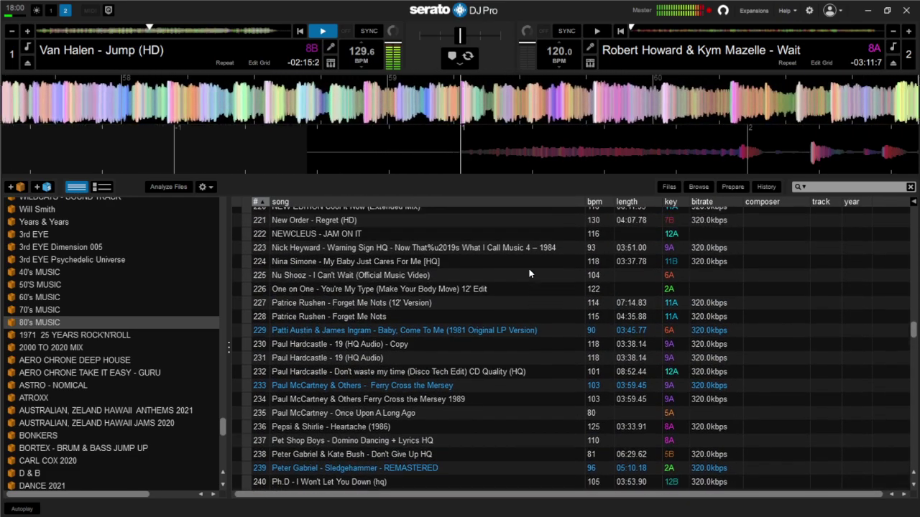
{"action": "scroll", "coordinate": [528, 270], "scroll_direction": "up", "scroll_amount": 3}
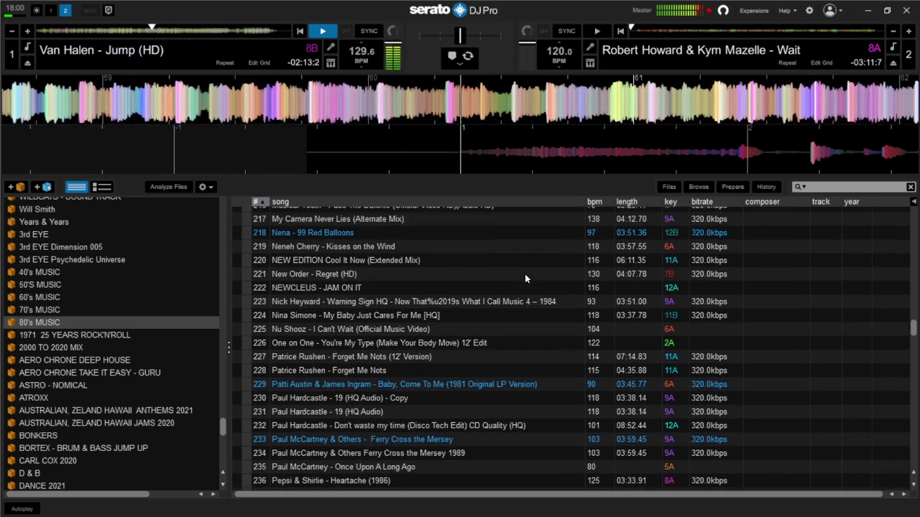
{"action": "scroll", "coordinate": [525, 279], "scroll_direction": "up", "scroll_amount": 2}
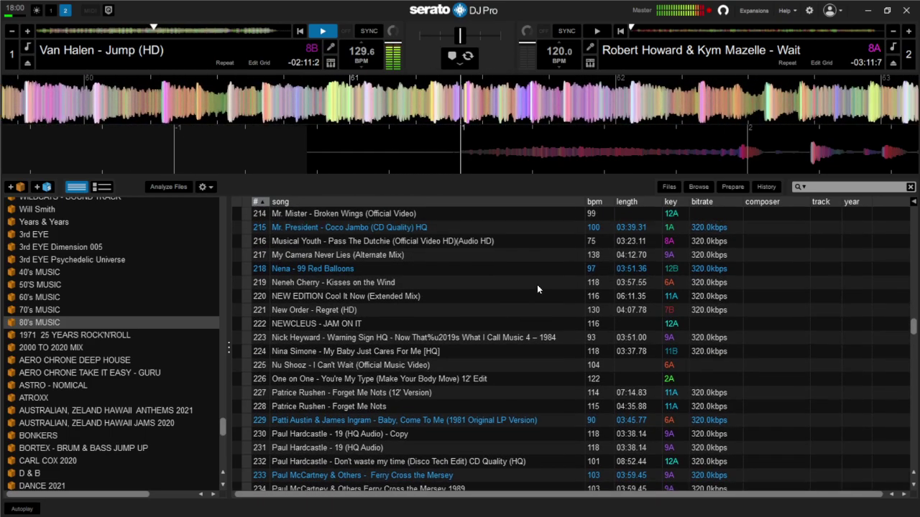
{"action": "scroll", "coordinate": [539, 285], "scroll_direction": "up", "scroll_amount": 6}
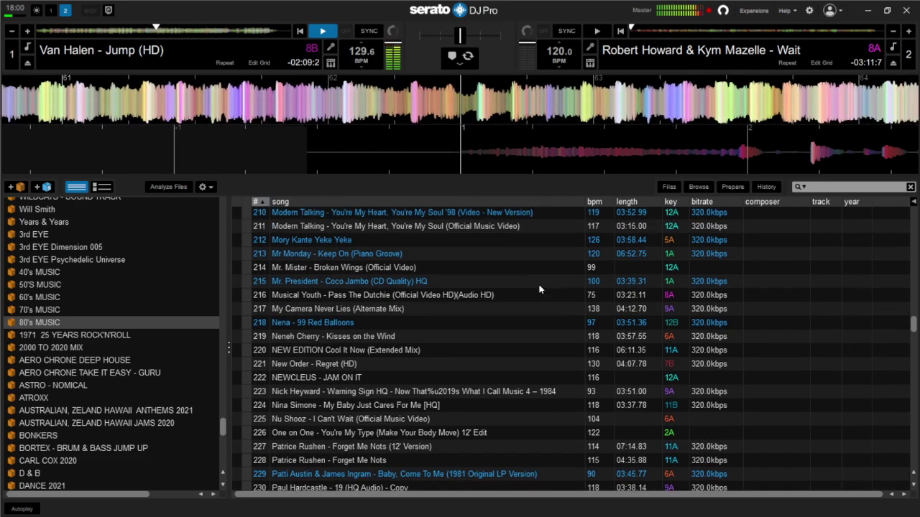
{"action": "scroll", "coordinate": [540, 287], "scroll_direction": "up", "scroll_amount": 6}
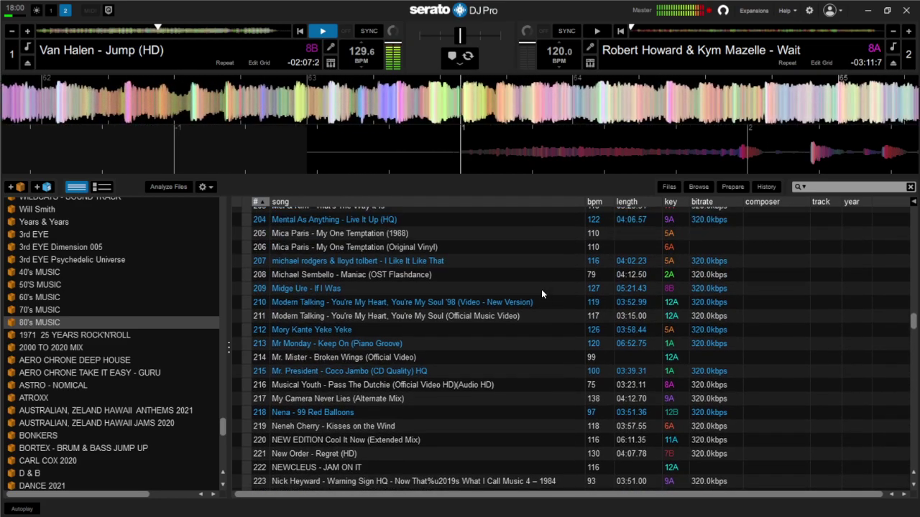
{"action": "scroll", "coordinate": [542, 292], "scroll_direction": "up", "scroll_amount": 6}
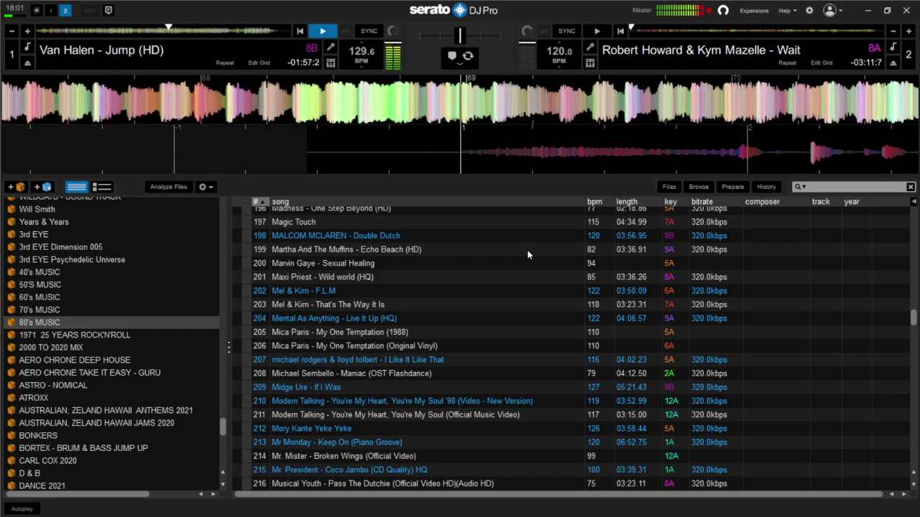
{"action": "scroll", "coordinate": [507, 280], "scroll_direction": "up", "scroll_amount": 1}
{"action": "scroll", "coordinate": [510, 287], "scroll_direction": "up", "scroll_amount": 3}
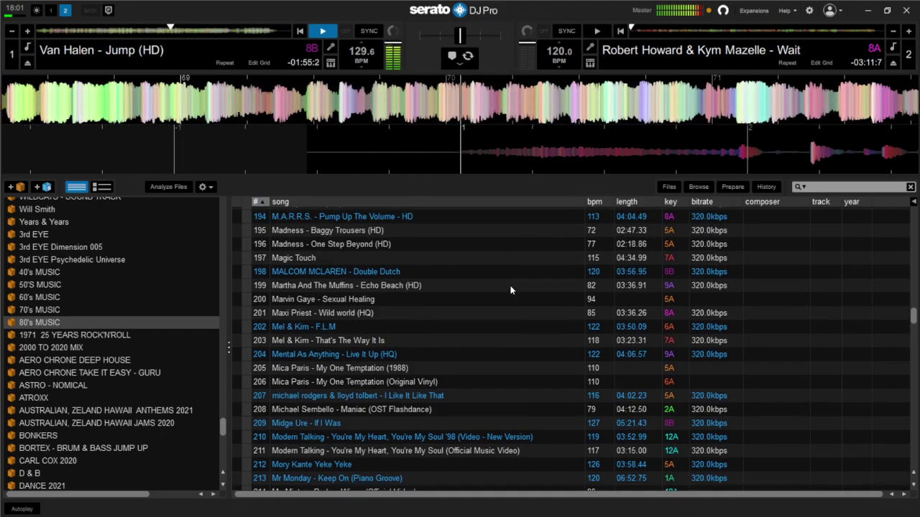
{"action": "scroll", "coordinate": [560, 291], "scroll_direction": "up", "scroll_amount": 6}
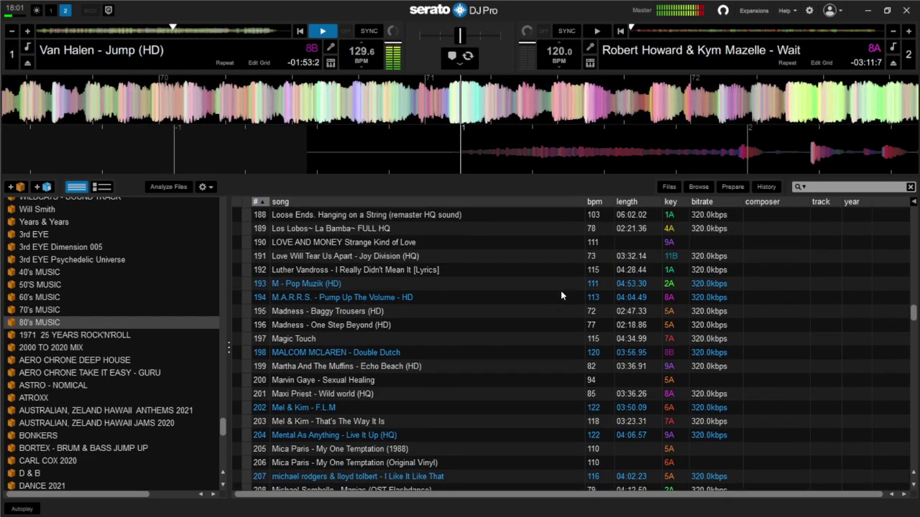
{"action": "scroll", "coordinate": [561, 294], "scroll_direction": "up", "scroll_amount": 5}
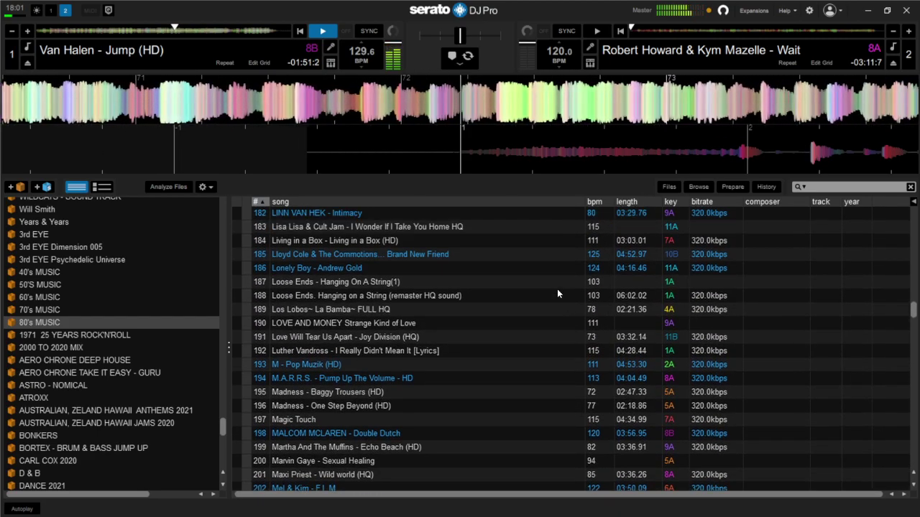
{"action": "scroll", "coordinate": [558, 293], "scroll_direction": "up", "scroll_amount": 5}
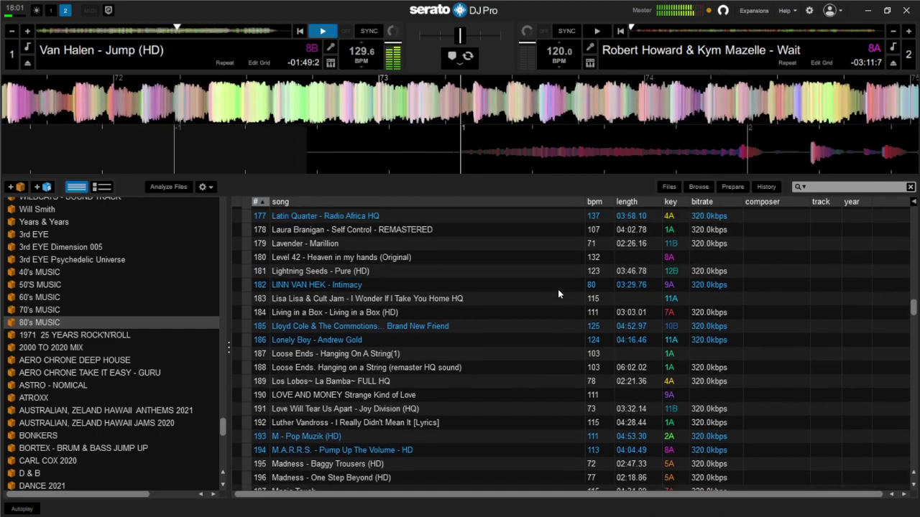
{"action": "scroll", "coordinate": [560, 293], "scroll_direction": "up", "scroll_amount": 3}
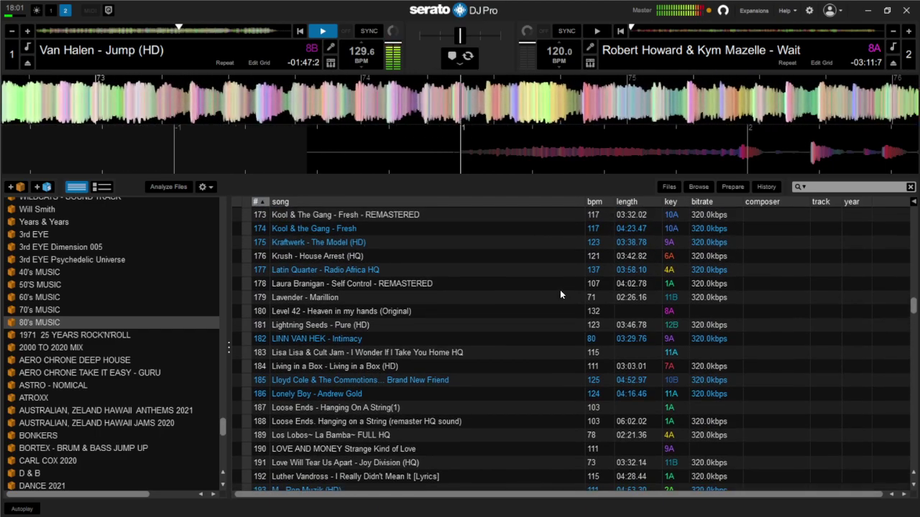
{"action": "scroll", "coordinate": [560, 295], "scroll_direction": "up", "scroll_amount": 4}
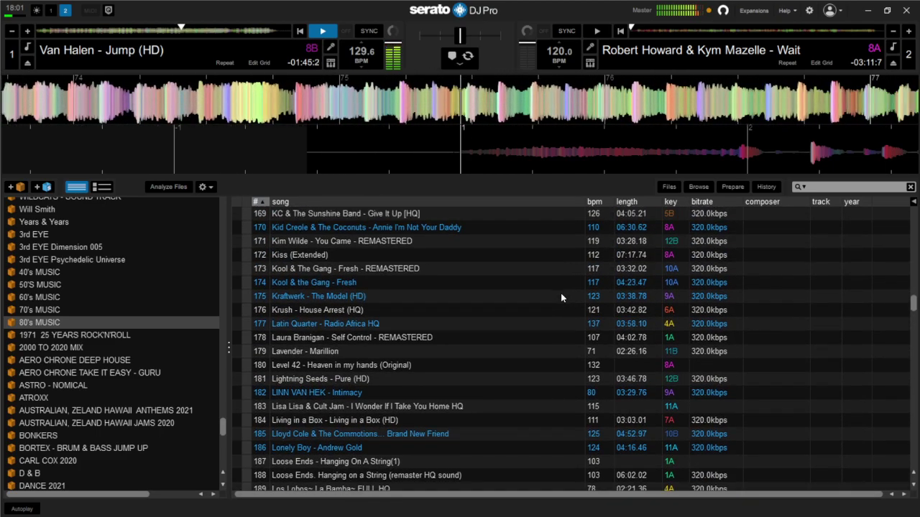
{"action": "scroll", "coordinate": [562, 297], "scroll_direction": "up", "scroll_amount": 4}
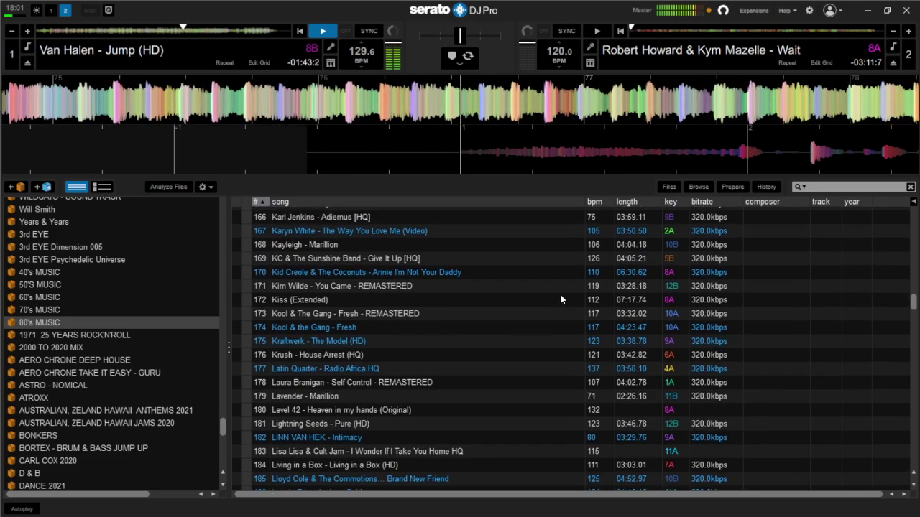
{"action": "scroll", "coordinate": [562, 299], "scroll_direction": "up", "scroll_amount": 2}
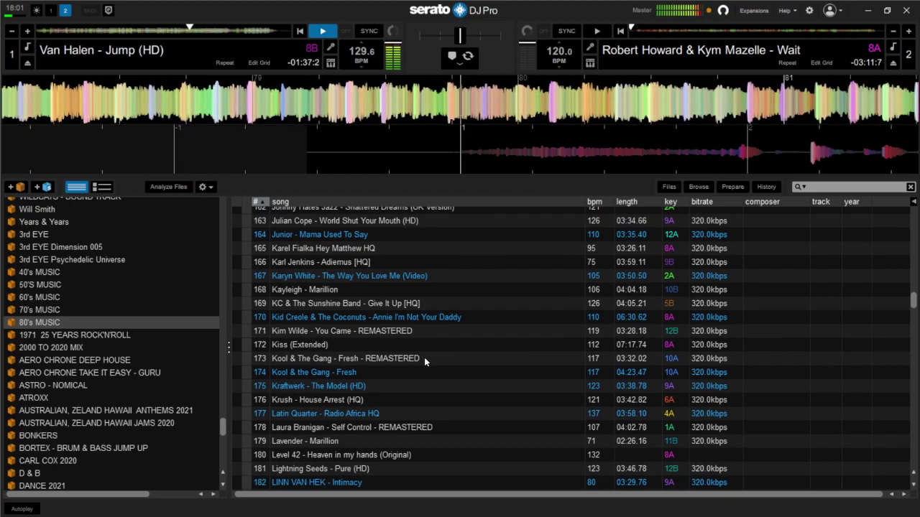
{"action": "left_click", "coordinate": [424, 357]}
Step: Look back through the 80's MUSIC crate from the K songs to the D songs for the next track
{"action": "scroll", "coordinate": [424, 357], "scroll_direction": "up", "scroll_amount": 4}
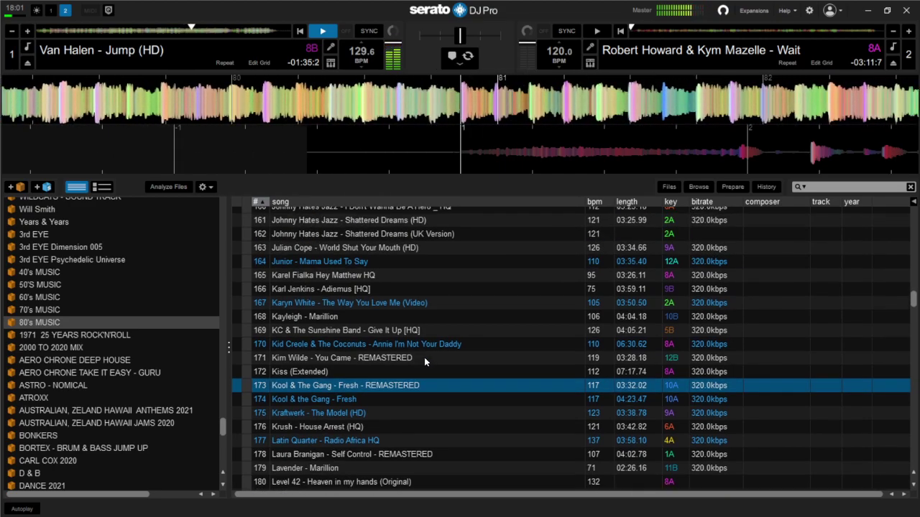
{"action": "scroll", "coordinate": [434, 360], "scroll_direction": "up", "scroll_amount": 3}
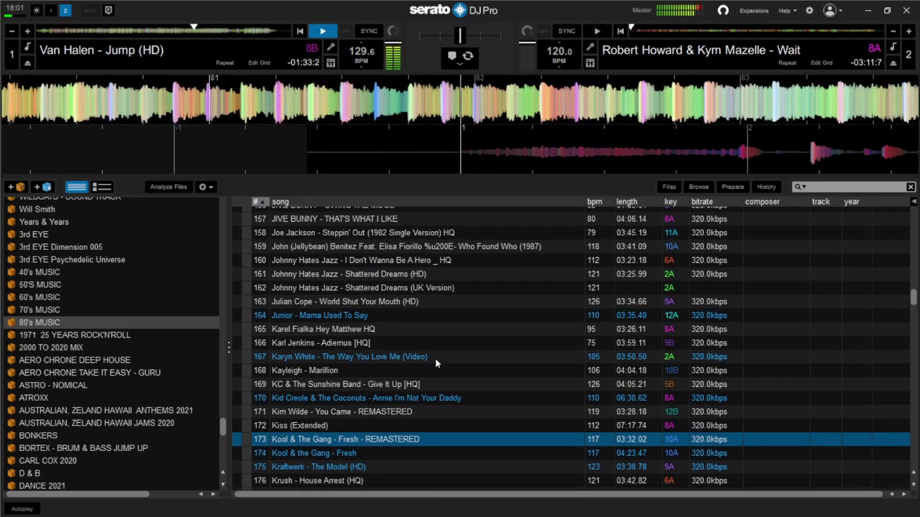
{"action": "scroll", "coordinate": [449, 365], "scroll_direction": "up", "scroll_amount": 2}
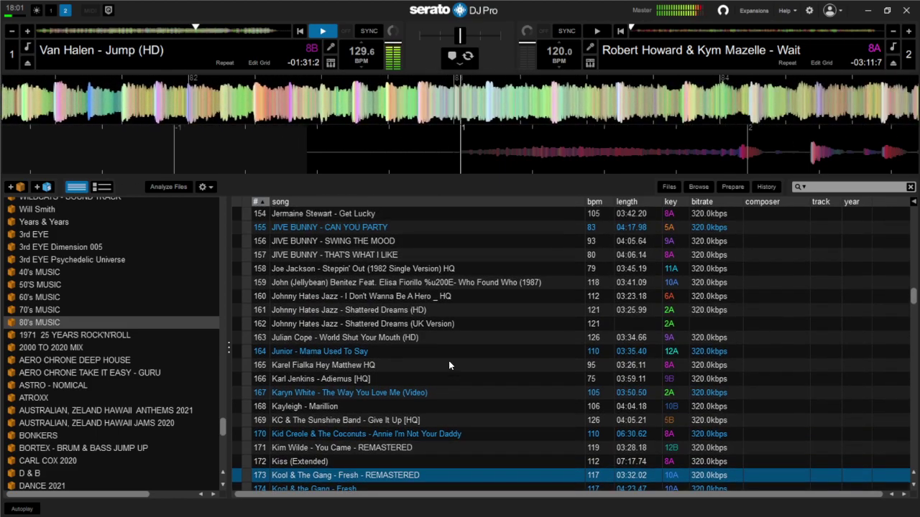
{"action": "scroll", "coordinate": [452, 366], "scroll_direction": "up", "scroll_amount": 1}
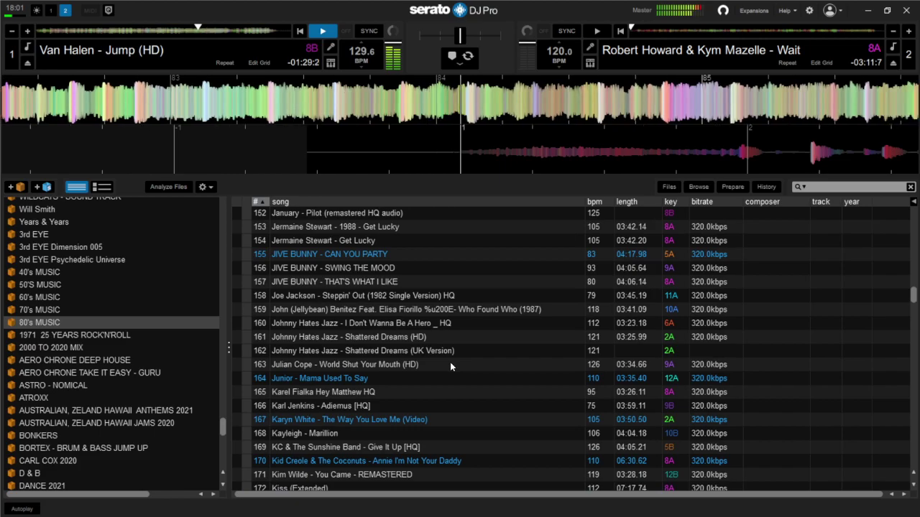
{"action": "scroll", "coordinate": [451, 366], "scroll_direction": "up", "scroll_amount": 4}
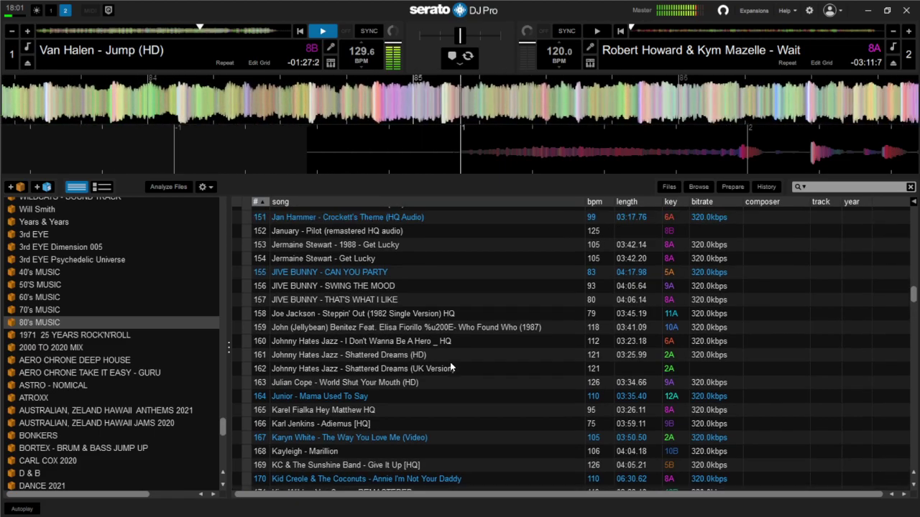
{"action": "scroll", "coordinate": [450, 366], "scroll_direction": "up", "scroll_amount": 3}
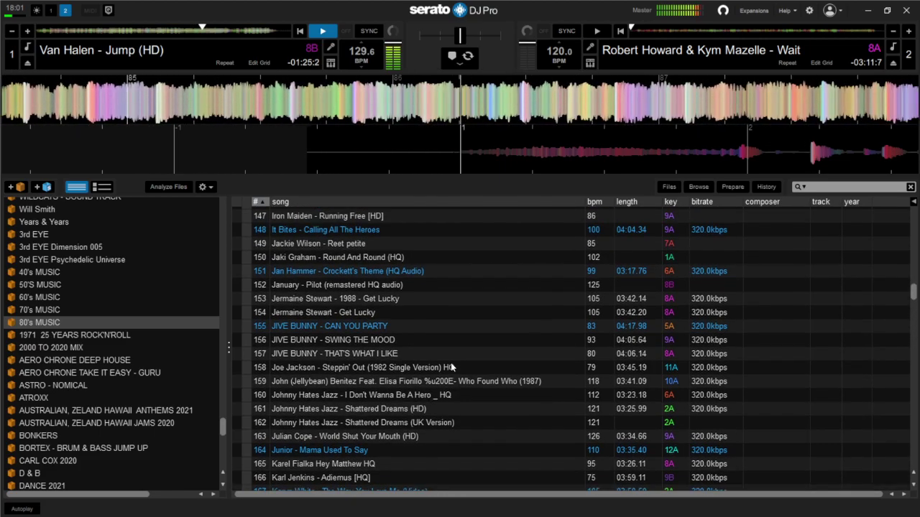
{"action": "scroll", "coordinate": [451, 366], "scroll_direction": "up", "scroll_amount": 4}
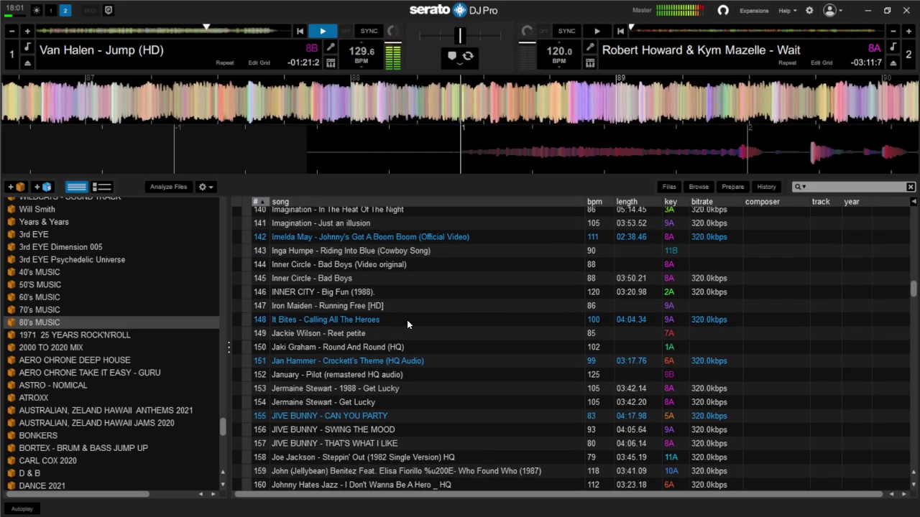
{"action": "scroll", "coordinate": [407, 324], "scroll_direction": "up", "scroll_amount": 1}
{"action": "scroll", "coordinate": [408, 324], "scroll_direction": "up", "scroll_amount": 1}
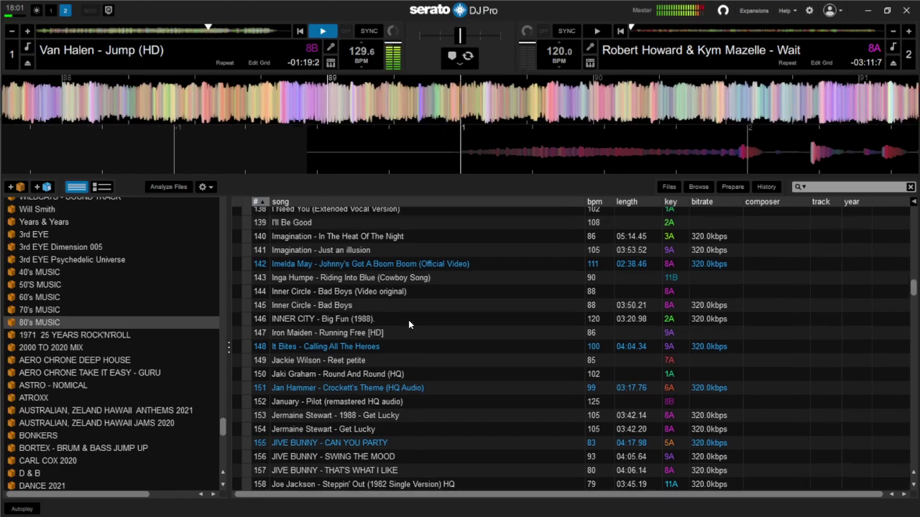
{"action": "scroll", "coordinate": [410, 326], "scroll_direction": "up", "scroll_amount": 3}
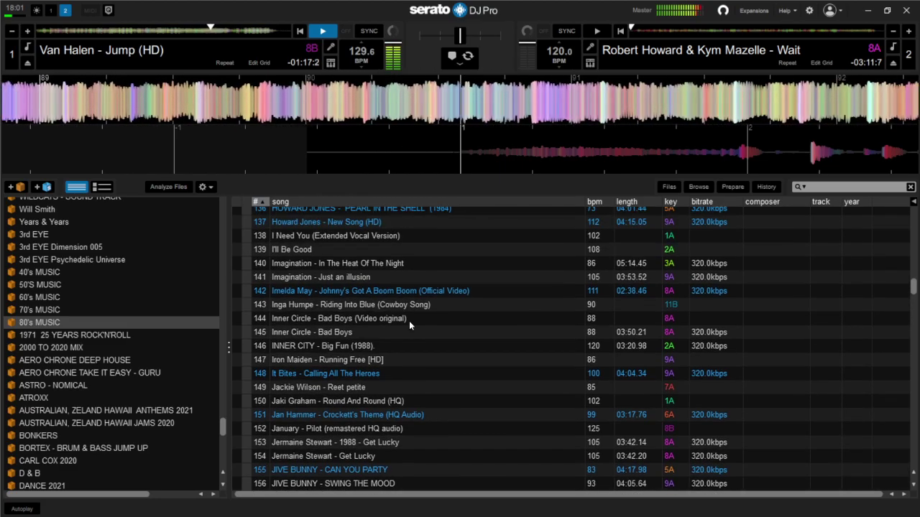
{"action": "scroll", "coordinate": [408, 325], "scroll_direction": "up", "scroll_amount": 3}
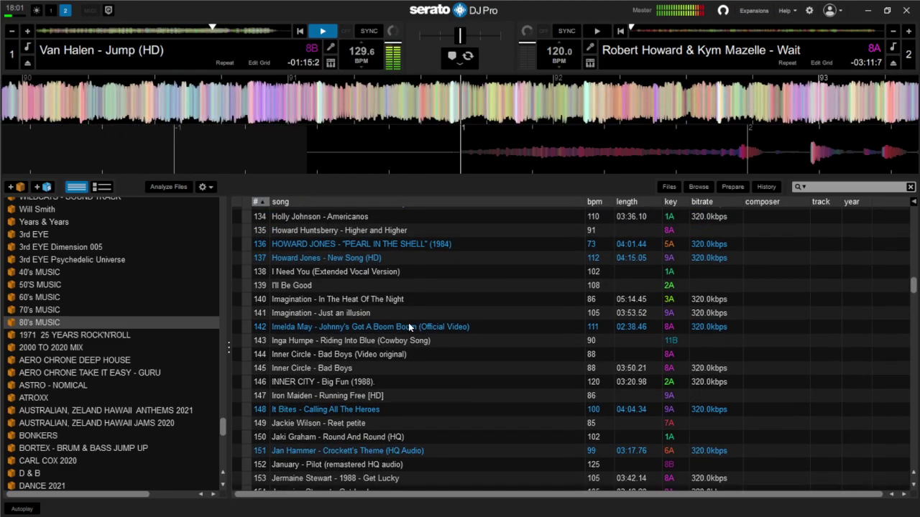
{"action": "scroll", "coordinate": [409, 327], "scroll_direction": "up", "scroll_amount": 1}
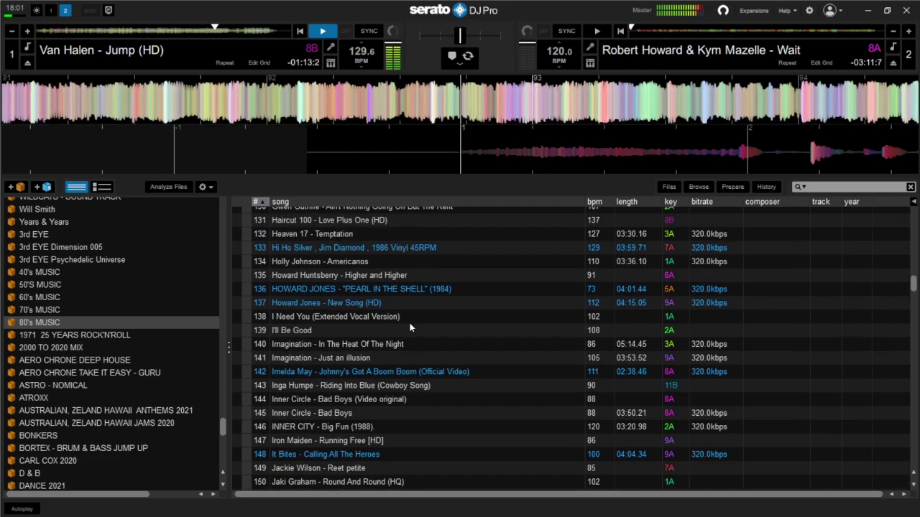
{"action": "scroll", "coordinate": [410, 327], "scroll_direction": "up", "scroll_amount": 2}
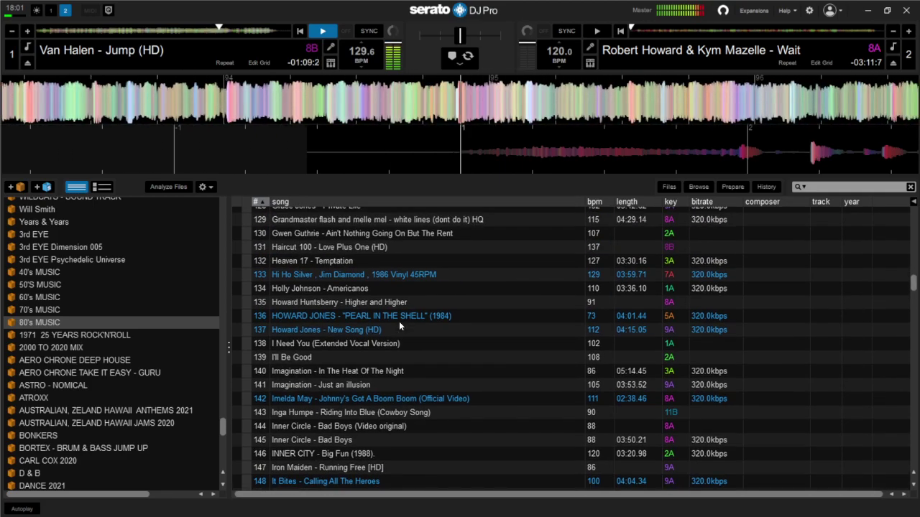
{"action": "scroll", "coordinate": [413, 321], "scroll_direction": "up", "scroll_amount": 2}
{"action": "scroll", "coordinate": [414, 323], "scroll_direction": "up", "scroll_amount": 3}
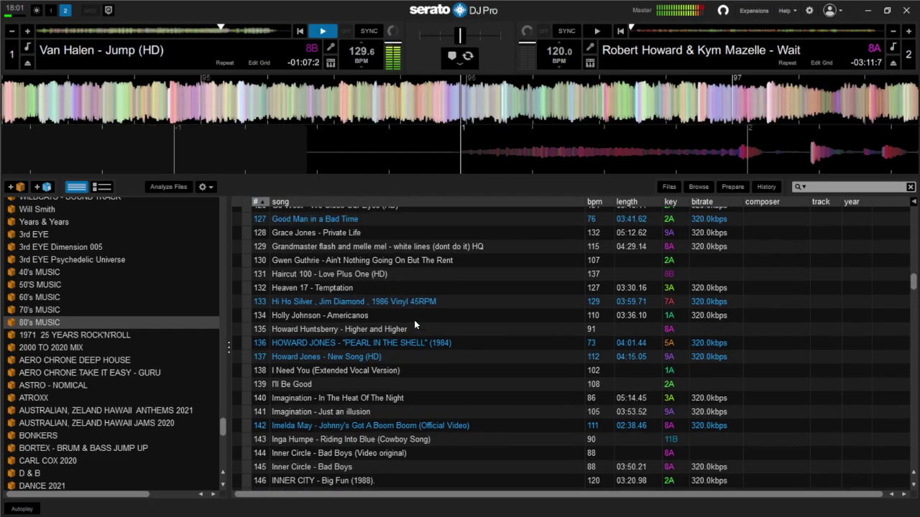
{"action": "scroll", "coordinate": [417, 323], "scroll_direction": "up", "scroll_amount": 3}
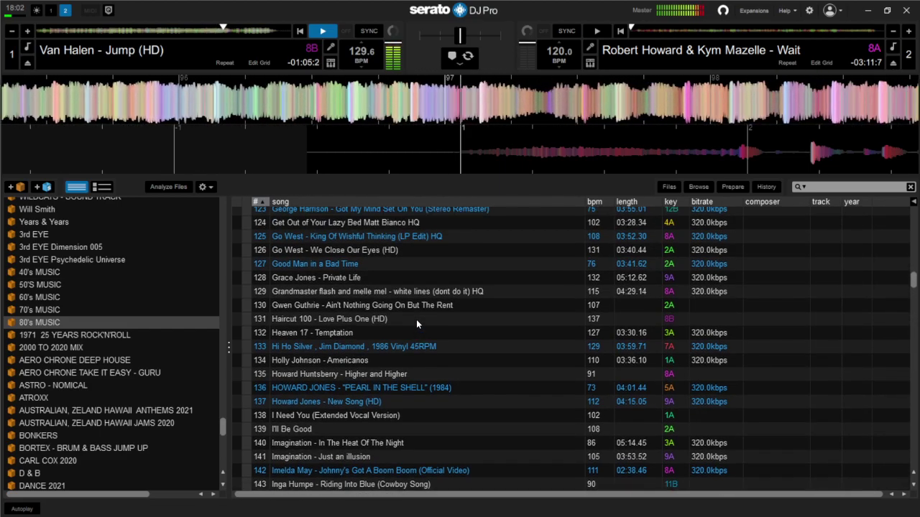
{"action": "scroll", "coordinate": [418, 321], "scroll_direction": "up", "scroll_amount": 1}
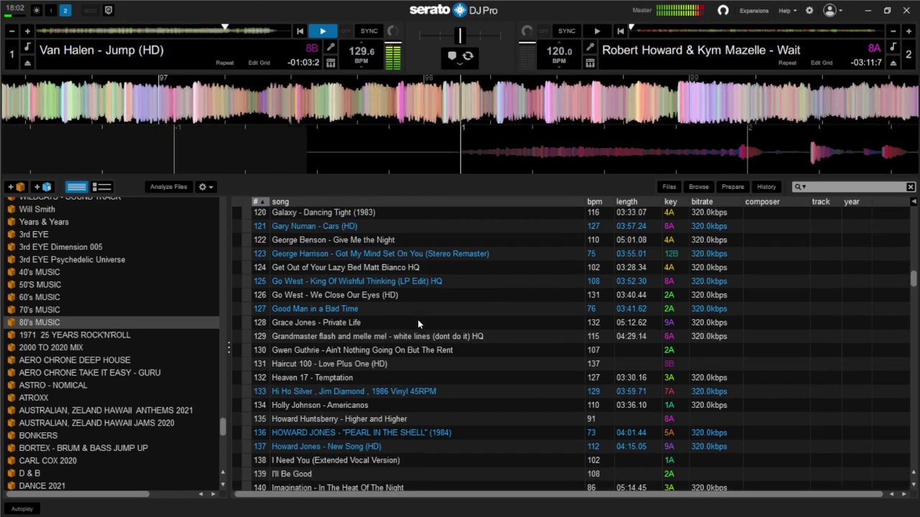
{"action": "scroll", "coordinate": [417, 323], "scroll_direction": "up", "scroll_amount": 1}
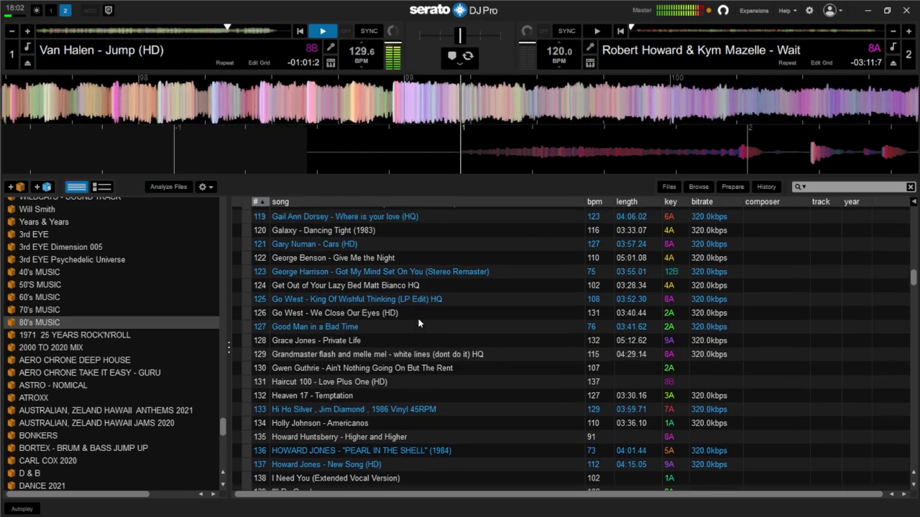
{"action": "scroll", "coordinate": [419, 323], "scroll_direction": "up", "scroll_amount": 1}
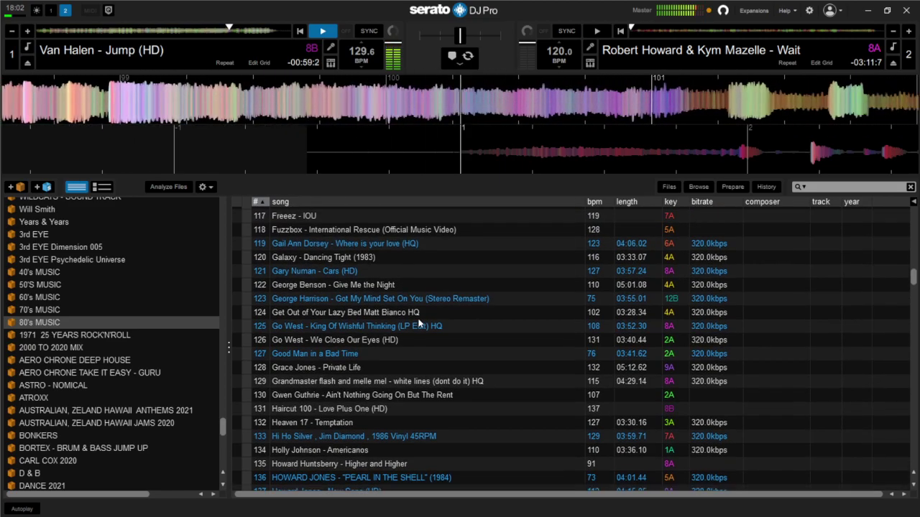
{"action": "scroll", "coordinate": [419, 324], "scroll_direction": "up", "scroll_amount": 3}
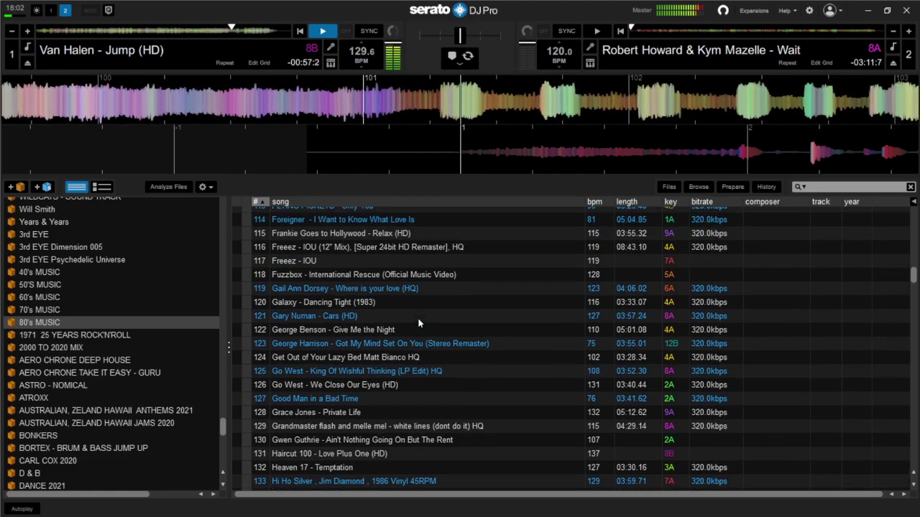
{"action": "scroll", "coordinate": [419, 323], "scroll_direction": "up", "scroll_amount": 4}
{"action": "scroll", "coordinate": [418, 322], "scroll_direction": "up", "scroll_amount": 3}
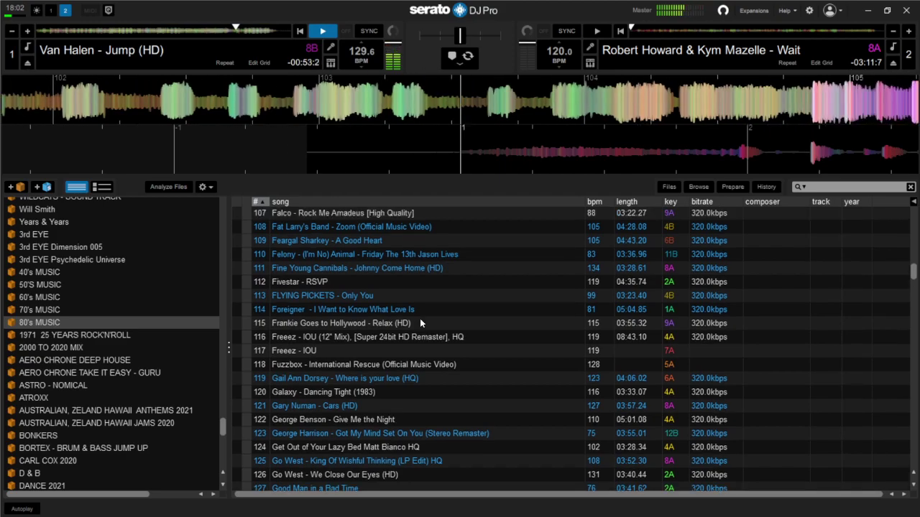
{"action": "scroll", "coordinate": [419, 319], "scroll_direction": "up", "scroll_amount": 1}
{"action": "scroll", "coordinate": [420, 323], "scroll_direction": "up", "scroll_amount": 1}
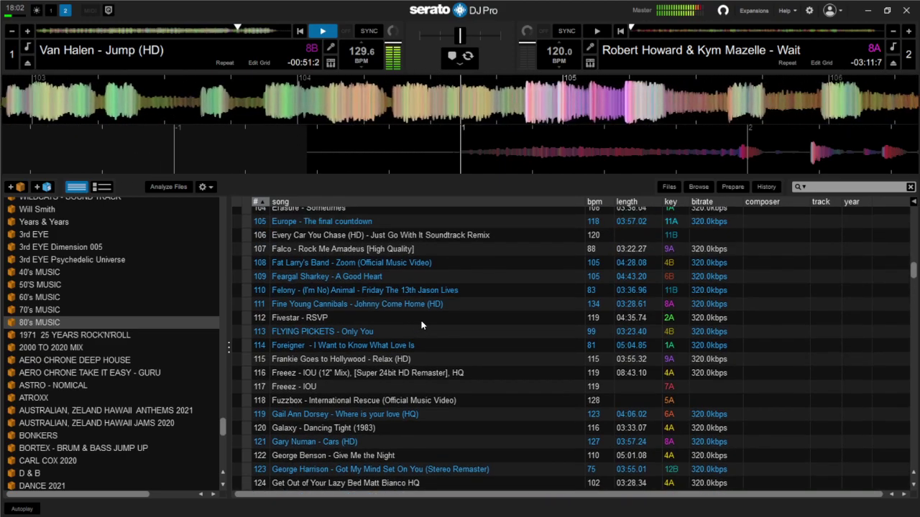
{"action": "scroll", "coordinate": [417, 317], "scroll_direction": "up", "scroll_amount": 3}
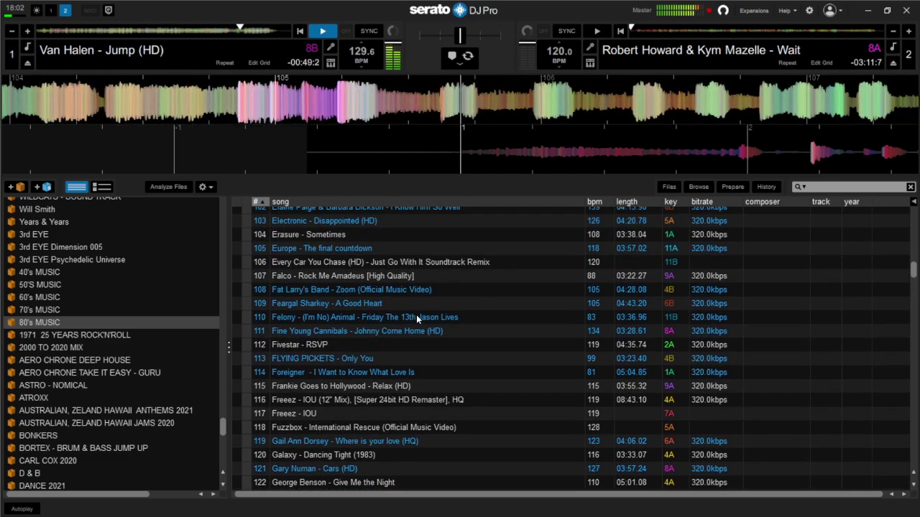
{"action": "scroll", "coordinate": [417, 316], "scroll_direction": "up", "scroll_amount": 4}
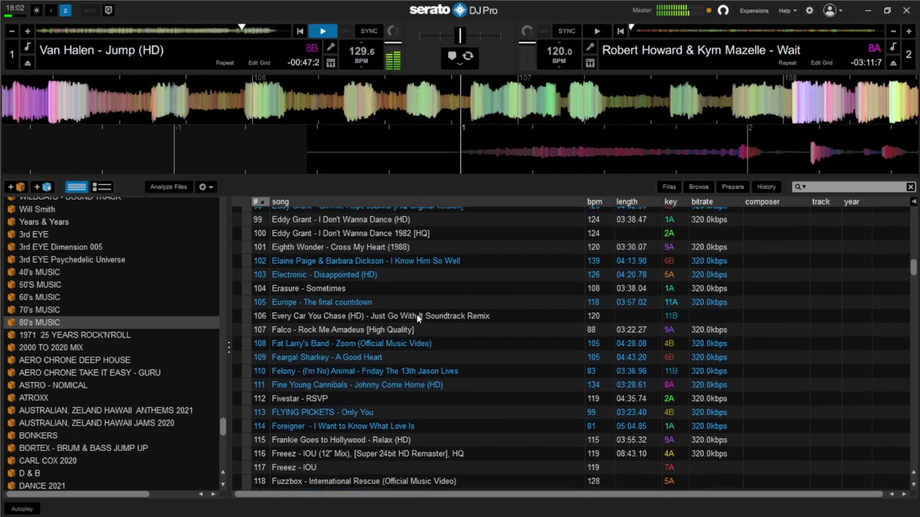
{"action": "scroll", "coordinate": [416, 316], "scroll_direction": "up", "scroll_amount": 3}
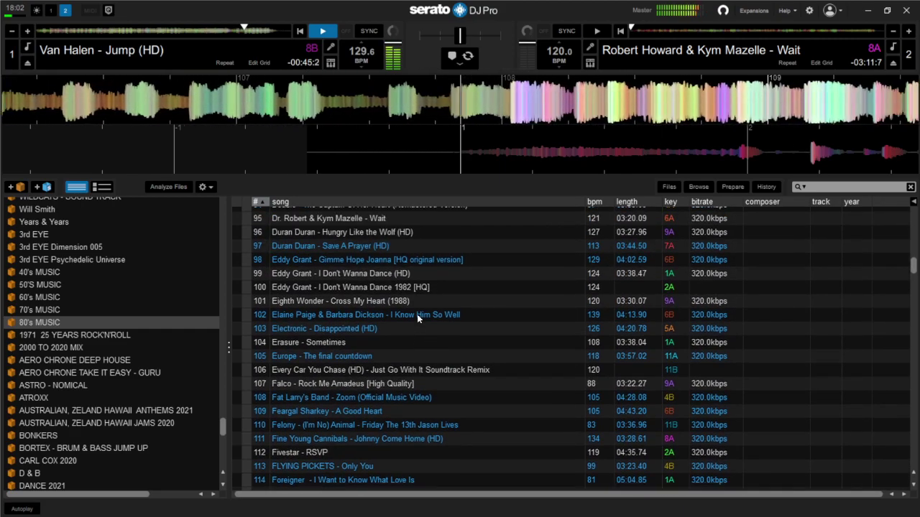
{"action": "scroll", "coordinate": [417, 314], "scroll_direction": "up", "scroll_amount": 4}
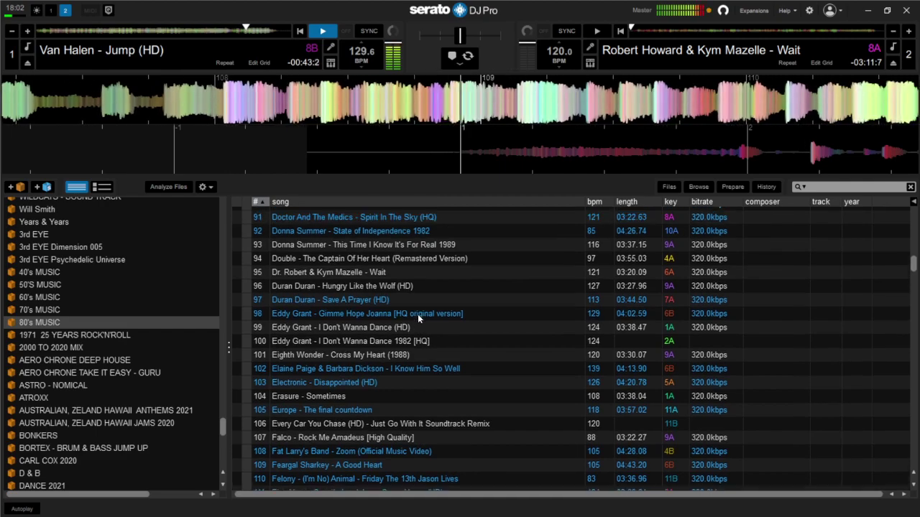
{"action": "scroll", "coordinate": [419, 319], "scroll_direction": "up", "scroll_amount": 3}
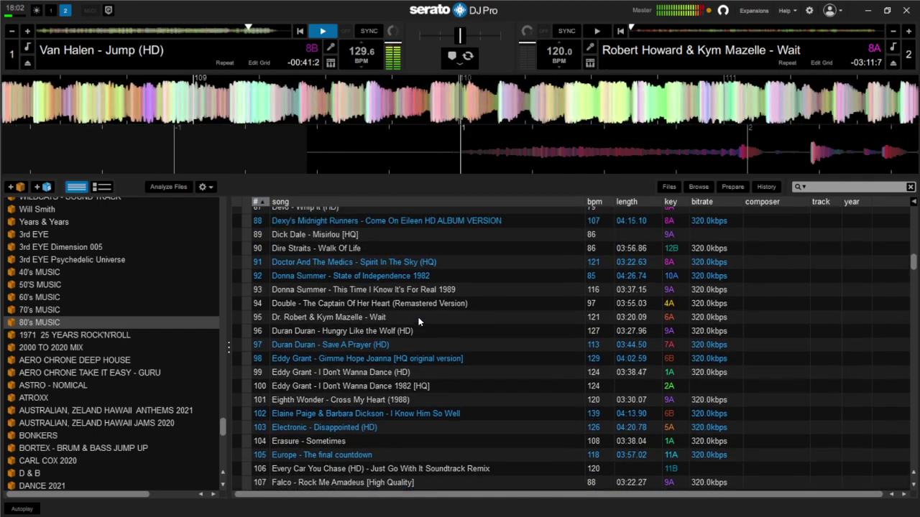
{"action": "scroll", "coordinate": [422, 320], "scroll_direction": "up", "scroll_amount": 3}
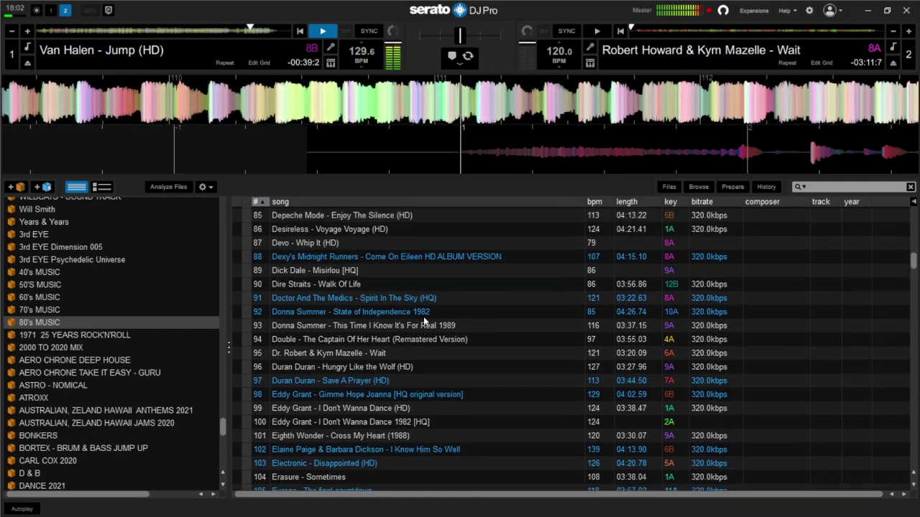
{"action": "scroll", "coordinate": [424, 320], "scroll_direction": "up", "scroll_amount": 3}
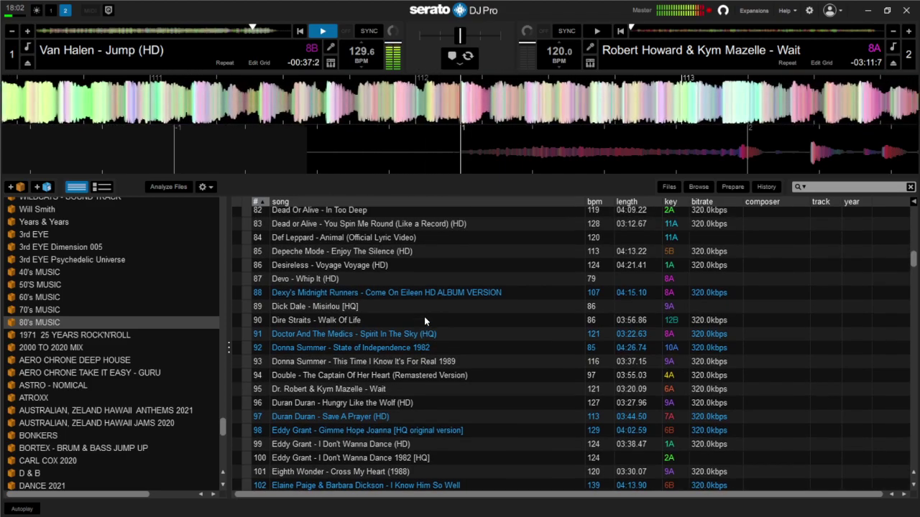
{"action": "scroll", "coordinate": [426, 323], "scroll_direction": "up", "scroll_amount": 3}
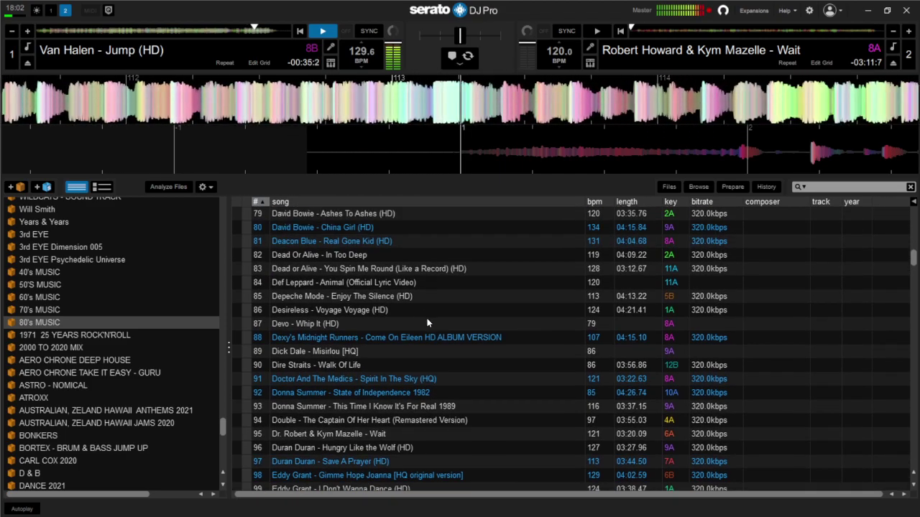
Step: Load Def Leppard - Animal (Official Lyric Video) onto deck 2 in place of Wait and start it as Jump ends
{"action": "left_click", "coordinate": [416, 281]}
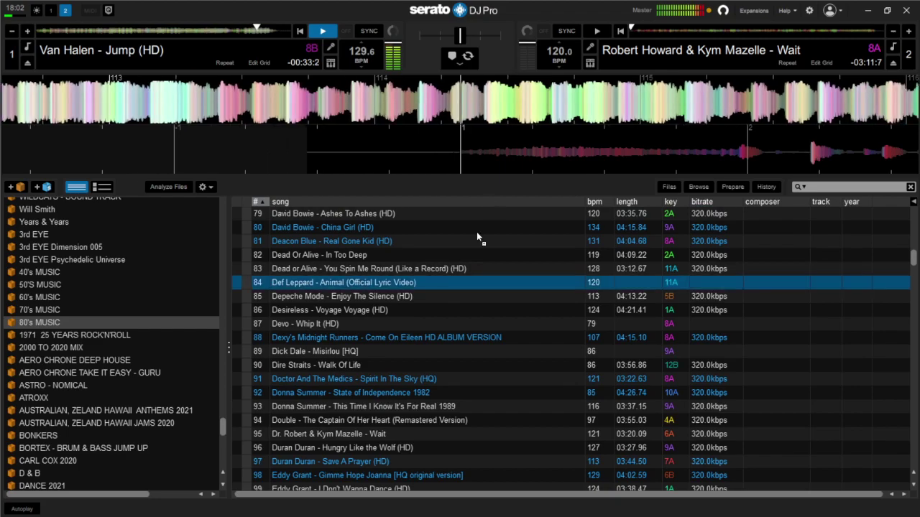
{"action": "left_click_drag", "start_coordinate": [491, 166], "coordinate": [491, 161]}
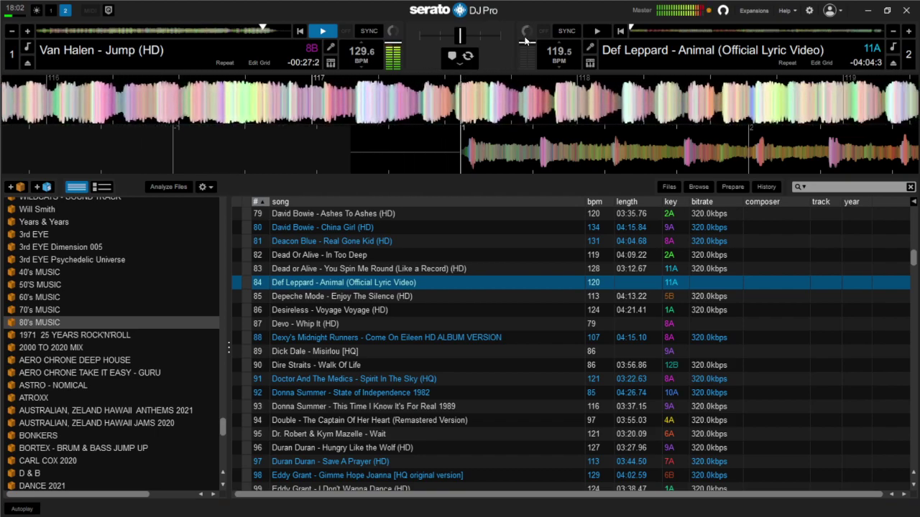
{"action": "left_click", "coordinate": [599, 31]}
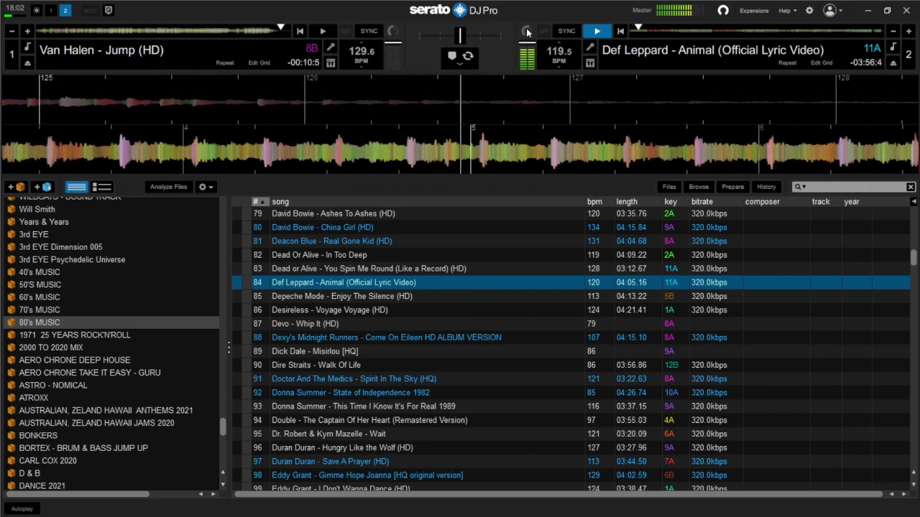
Step: Look back through the 80's MUSIC crate from the D songs to the B songs for the next track
{"action": "scroll", "coordinate": [422, 235], "scroll_direction": "up", "scroll_amount": 4}
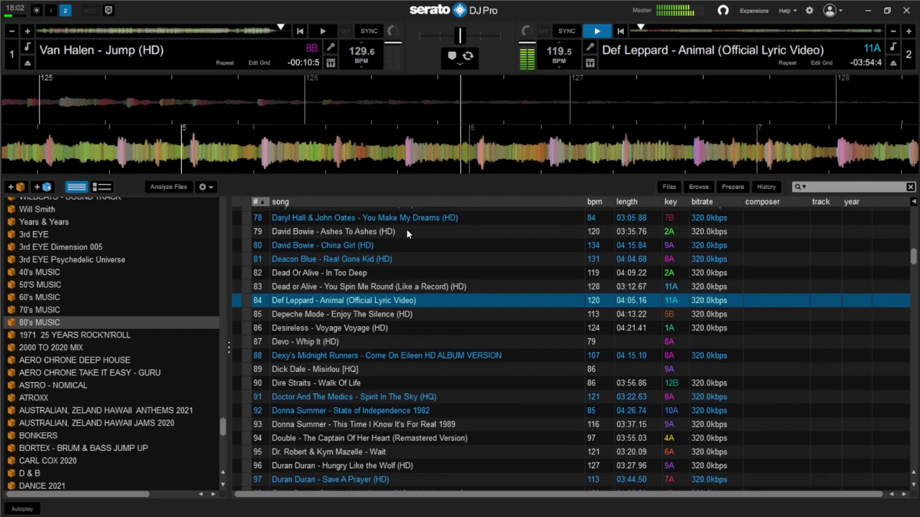
{"action": "scroll", "coordinate": [442, 287], "scroll_direction": "up", "scroll_amount": 3}
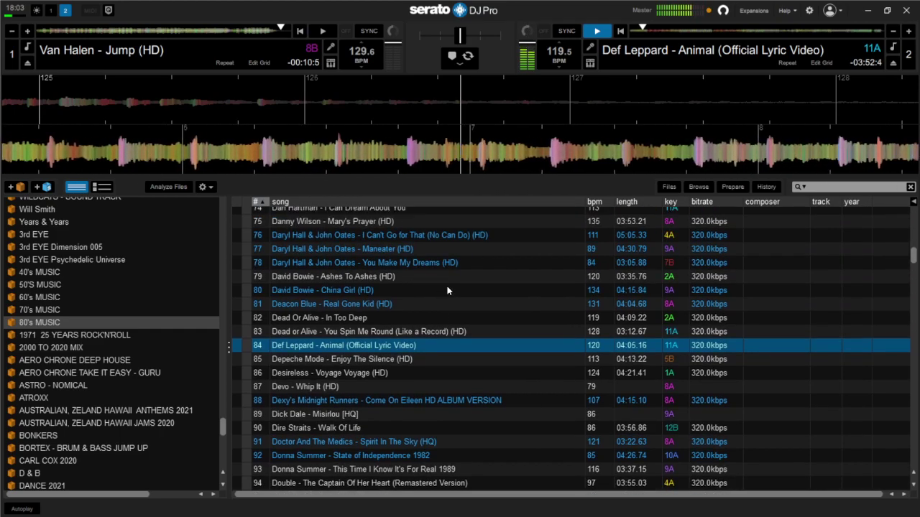
{"action": "scroll", "coordinate": [449, 287], "scroll_direction": "up", "scroll_amount": 1}
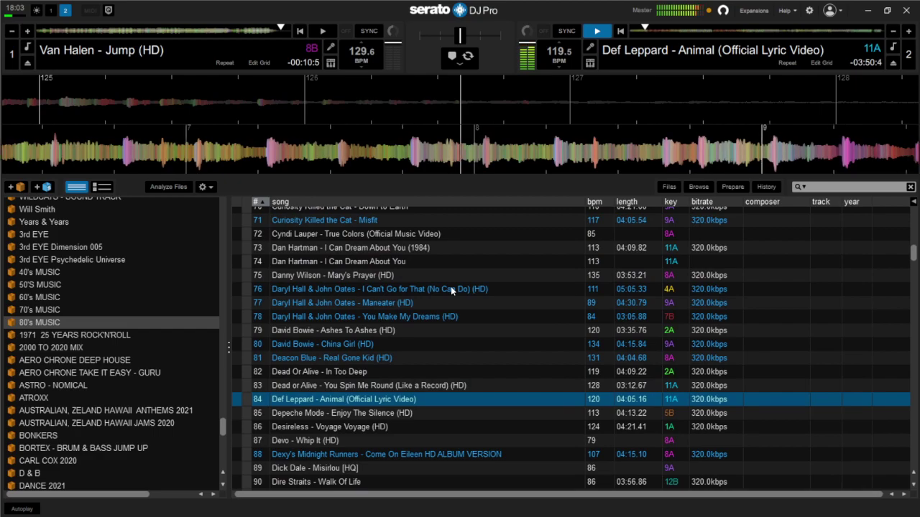
{"action": "scroll", "coordinate": [415, 282], "scroll_direction": "up", "scroll_amount": 4}
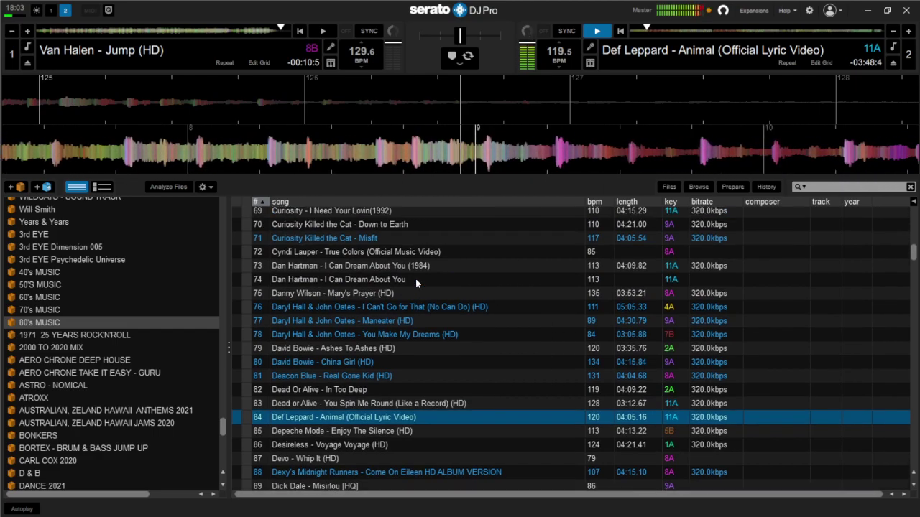
{"action": "scroll", "coordinate": [419, 287], "scroll_direction": "up", "scroll_amount": 1}
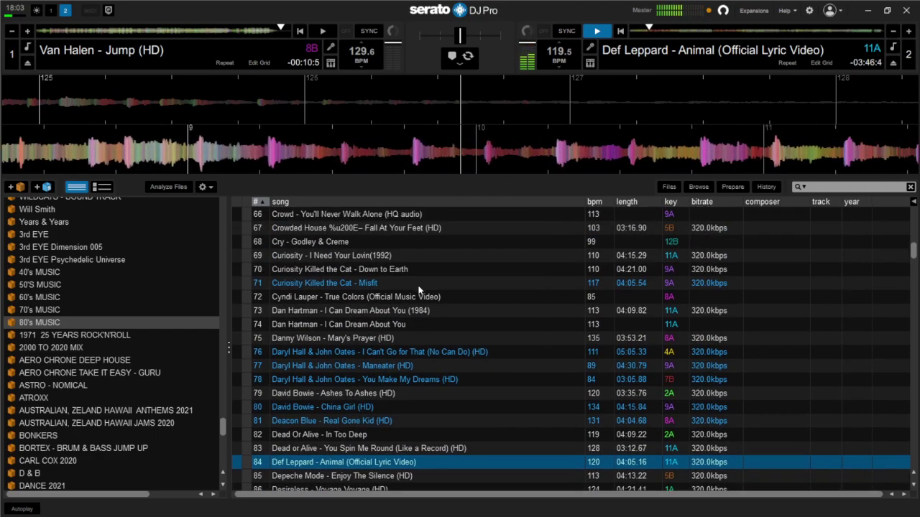
{"action": "scroll", "coordinate": [421, 291], "scroll_direction": "up", "scroll_amount": 3}
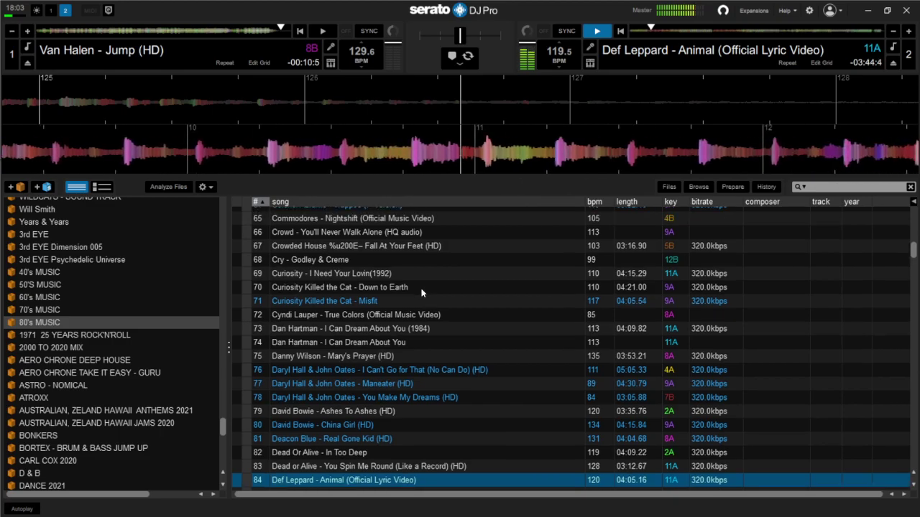
{"action": "scroll", "coordinate": [421, 291], "scroll_direction": "up", "scroll_amount": 3}
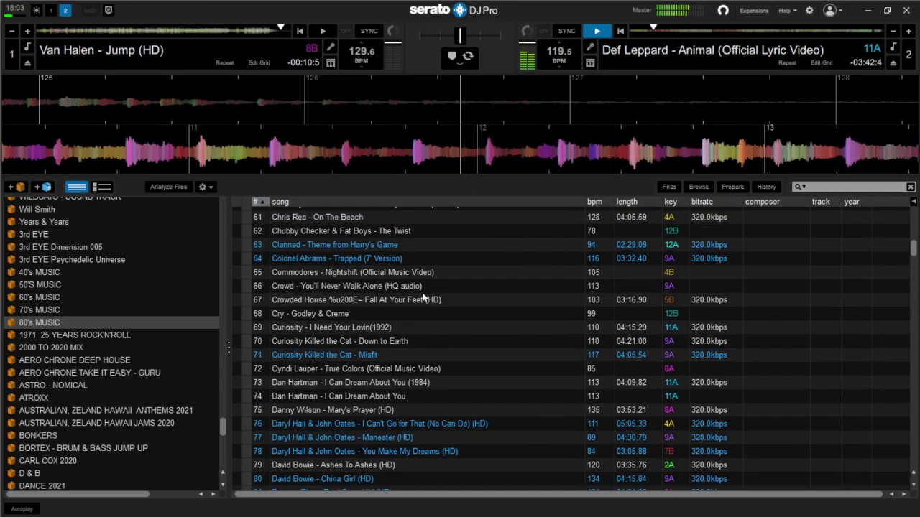
{"action": "scroll", "coordinate": [423, 294], "scroll_direction": "up", "scroll_amount": 3}
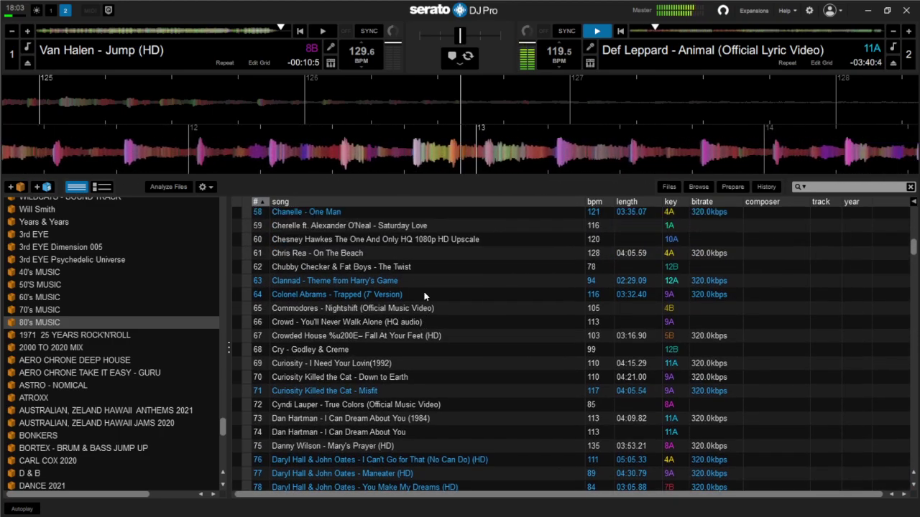
{"action": "scroll", "coordinate": [424, 295], "scroll_direction": "up", "scroll_amount": 3}
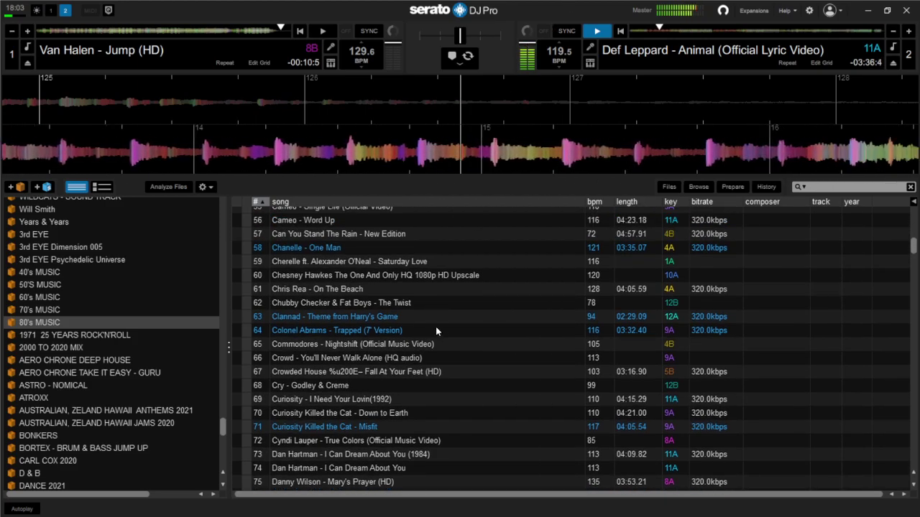
{"action": "scroll", "coordinate": [435, 326], "scroll_direction": "up", "scroll_amount": 3}
{"action": "scroll", "coordinate": [366, 247], "scroll_direction": "up", "scroll_amount": 1}
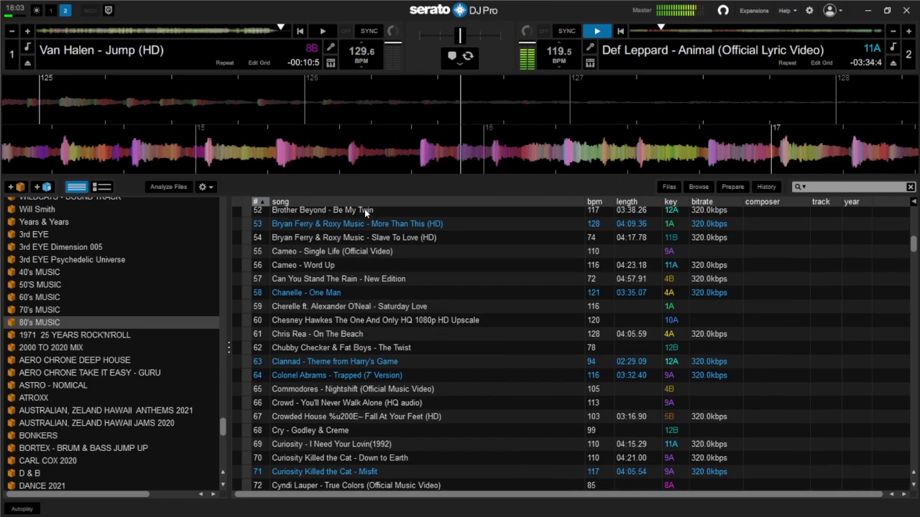
{"action": "scroll", "coordinate": [396, 240], "scroll_direction": "up", "scroll_amount": 1}
{"action": "scroll", "coordinate": [400, 245], "scroll_direction": "up", "scroll_amount": 4}
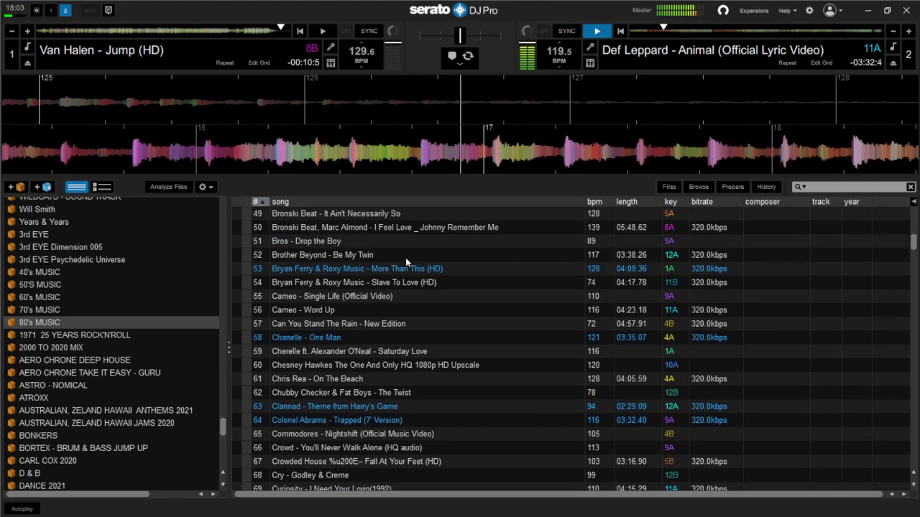
Step: Load Black Sabbath - Paranoid (Remaster HQ) from the 80's MUSIC crate onto deck 1 in place of Jump
{"action": "scroll", "coordinate": [419, 277], "scroll_direction": "up", "scroll_amount": 3}
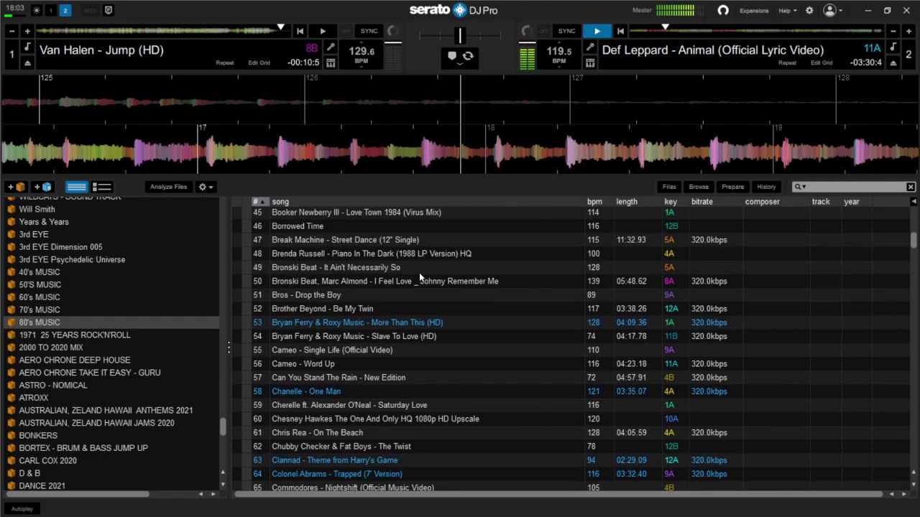
{"action": "scroll", "coordinate": [420, 276], "scroll_direction": "up", "scroll_amount": 4}
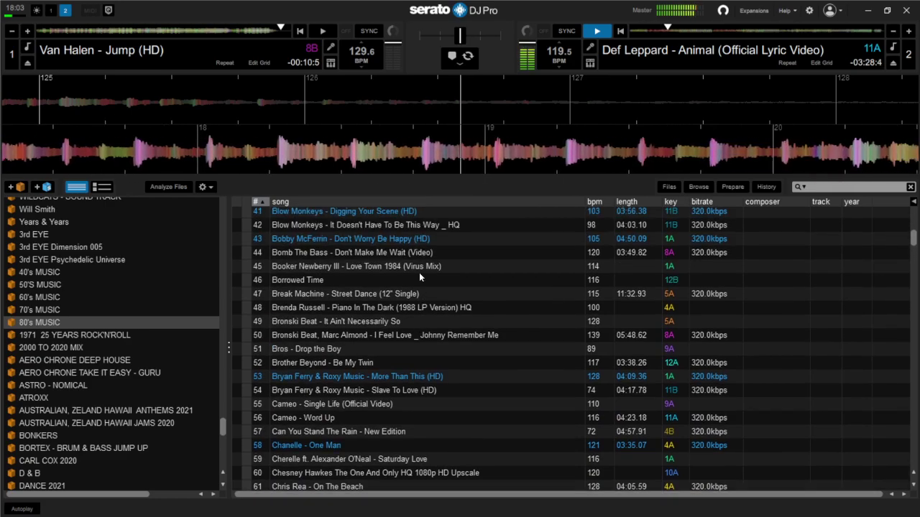
{"action": "scroll", "coordinate": [420, 275], "scroll_direction": "up", "scroll_amount": 3}
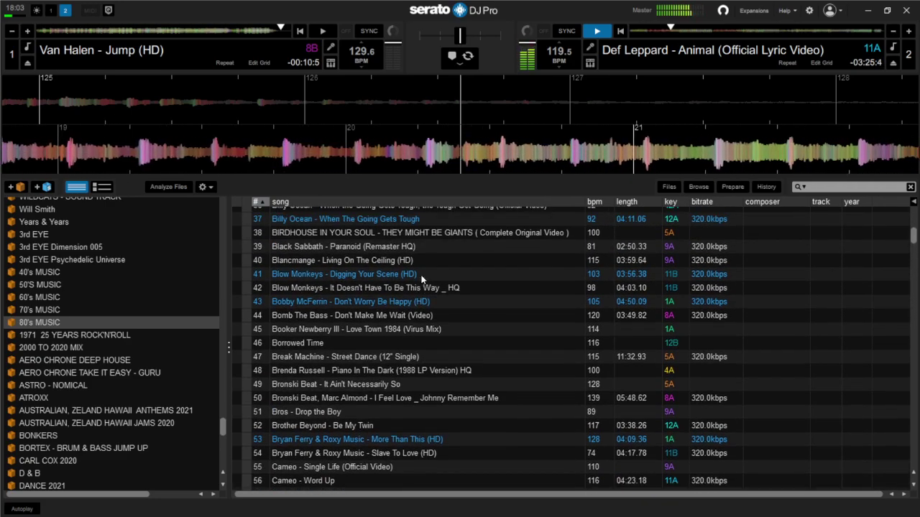
{"action": "left_click", "coordinate": [370, 245]}
{"action": "key", "text": "shift+Left"}
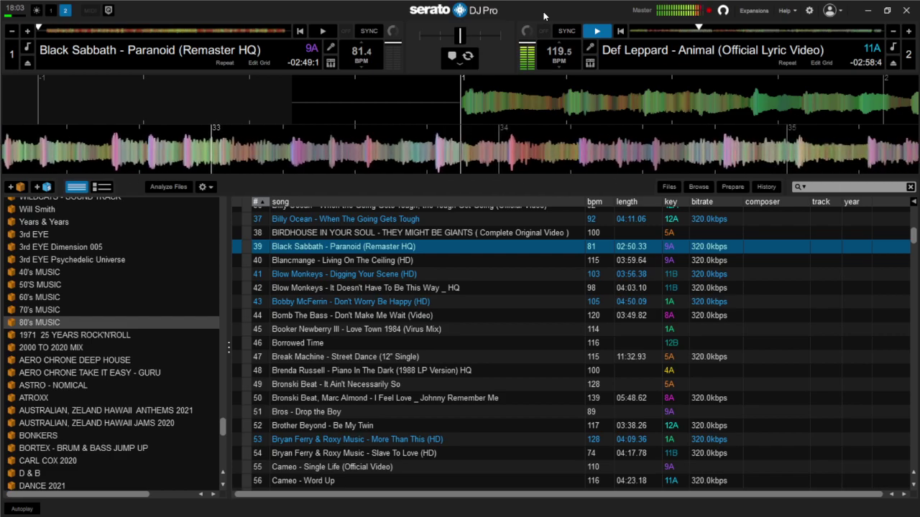
Step: Look through the B and A songs of the 80's MUSIC crate, then through its R and S songs, for a follow-up track
{"action": "scroll", "coordinate": [468, 262], "scroll_direction": "up", "scroll_amount": 3}
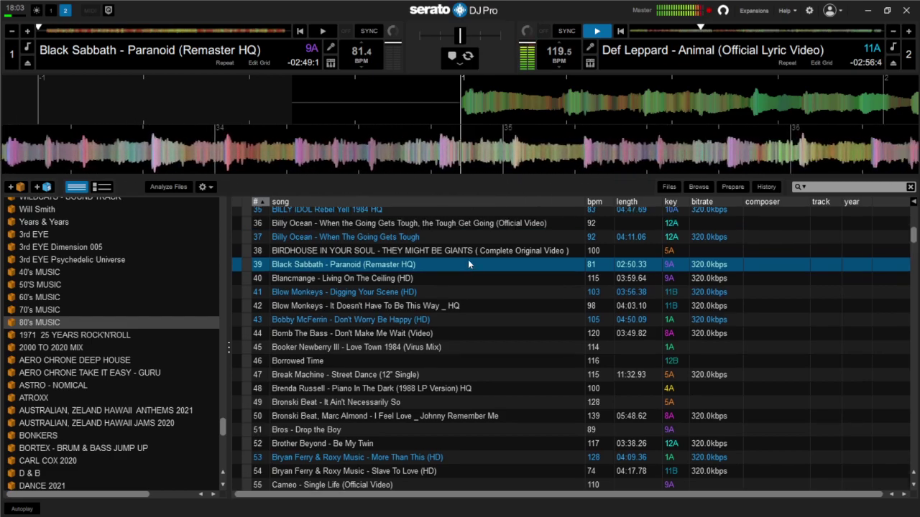
{"action": "scroll", "coordinate": [468, 269], "scroll_direction": "up", "scroll_amount": 2}
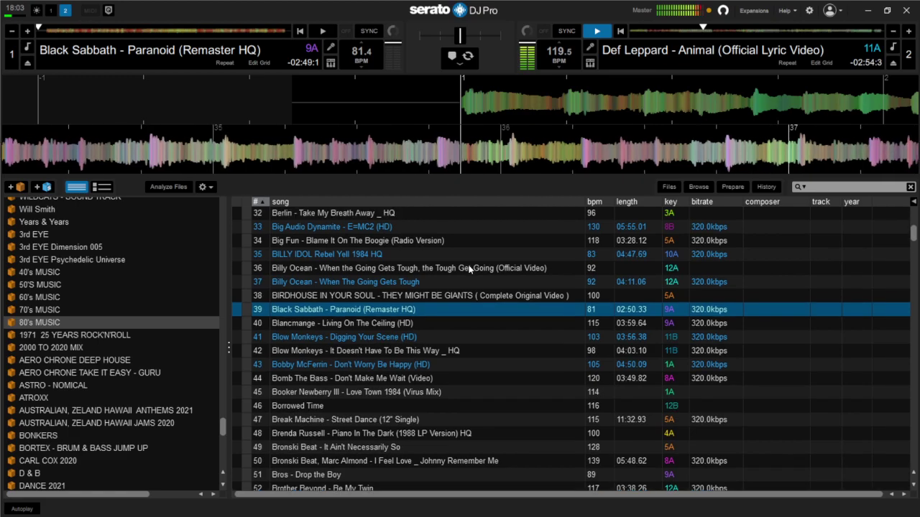
{"action": "scroll", "coordinate": [469, 269], "scroll_direction": "up", "scroll_amount": 3}
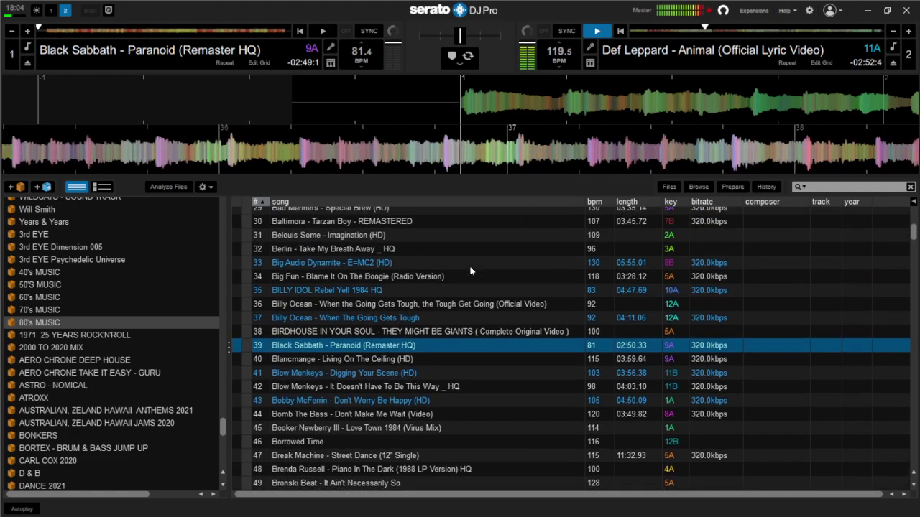
{"action": "scroll", "coordinate": [471, 271], "scroll_direction": "up", "scroll_amount": 3}
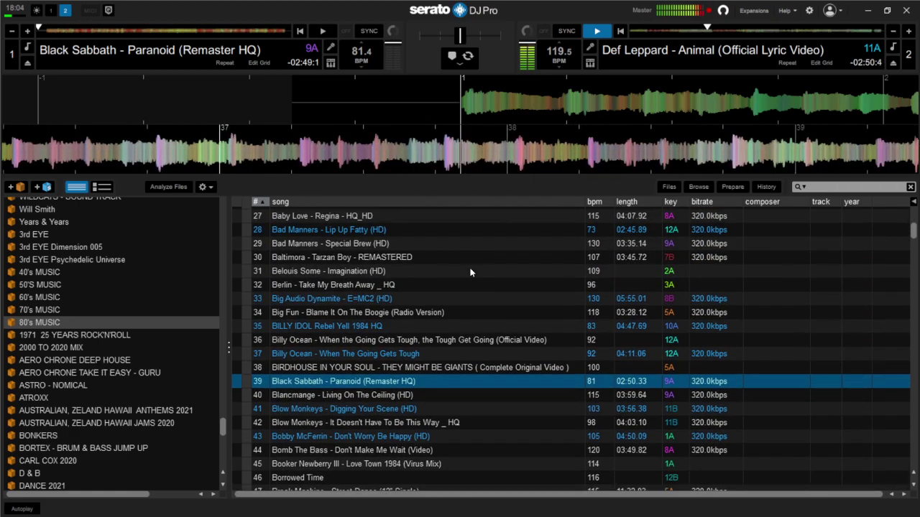
{"action": "scroll", "coordinate": [471, 273], "scroll_direction": "up", "scroll_amount": 3}
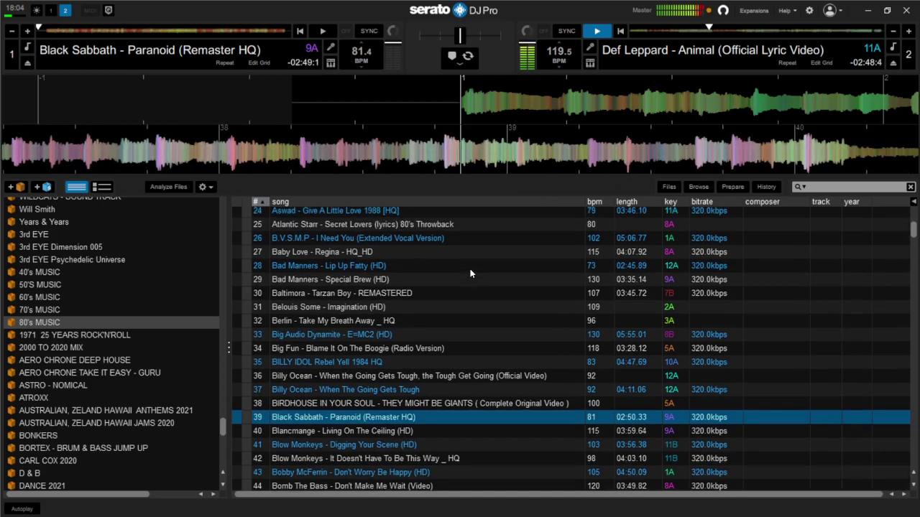
{"action": "scroll", "coordinate": [474, 286], "scroll_direction": "up", "scroll_amount": 2}
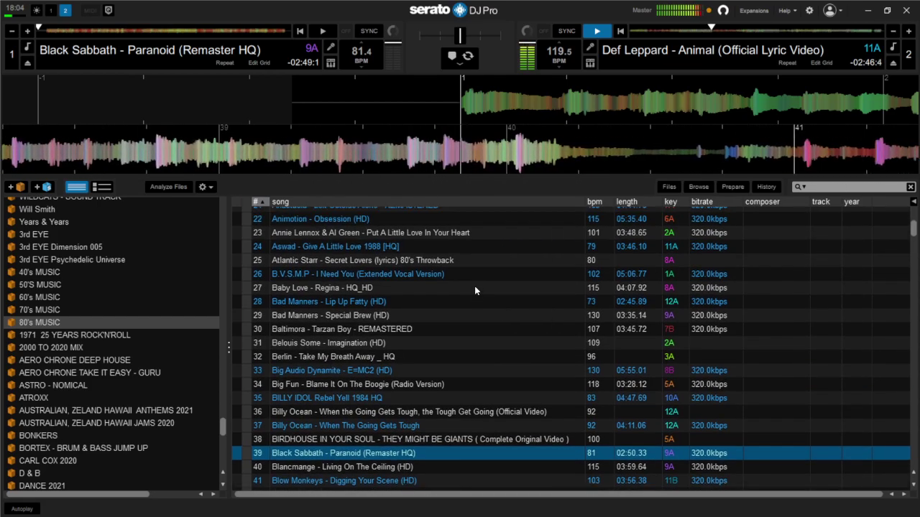
{"action": "left_click_drag", "start_coordinate": [913, 228], "coordinate": [906, 349]}
{"action": "scroll", "coordinate": [431, 272], "scroll_direction": "up", "scroll_amount": 3}
{"action": "scroll", "coordinate": [432, 272], "scroll_direction": "up", "scroll_amount": 3}
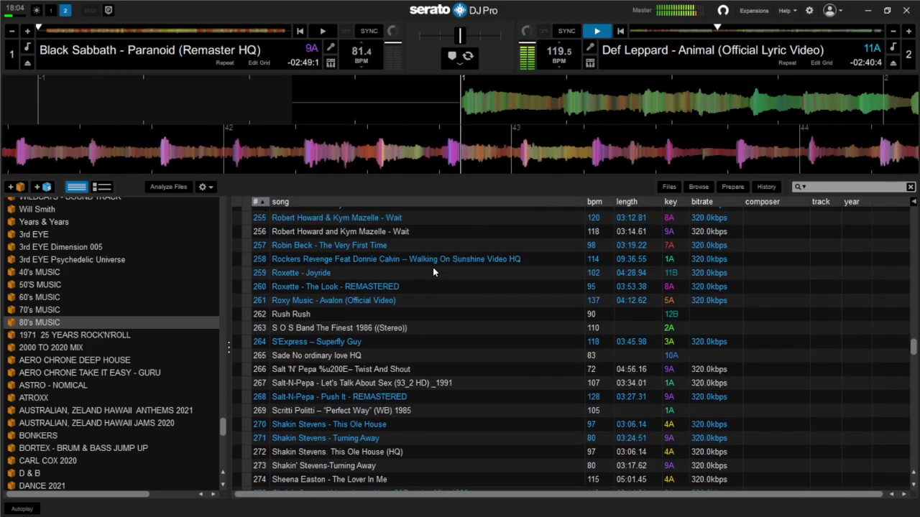
Step: Start Black Sabbath - Paranoid on deck 1 as Animal nears its end on deck 2
{"action": "scroll", "coordinate": [430, 261], "scroll_direction": "up", "scroll_amount": 2}
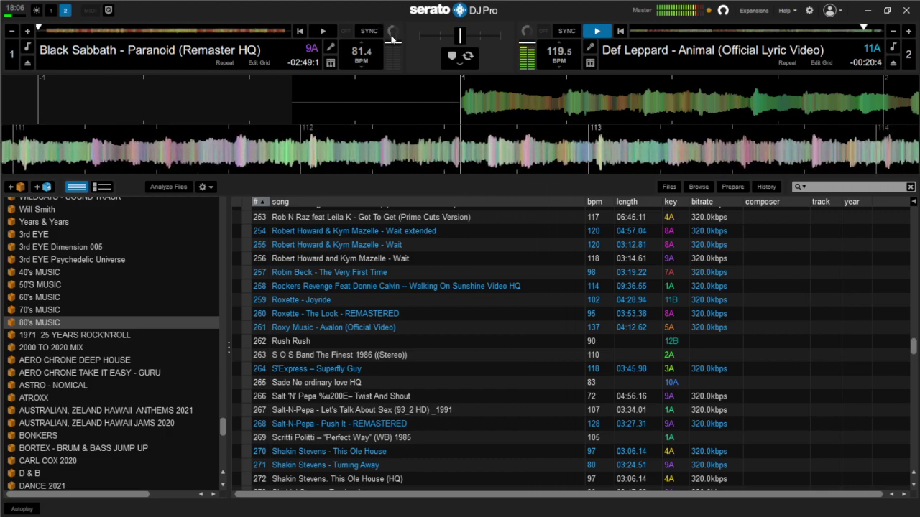
{"action": "left_click", "coordinate": [324, 33]}
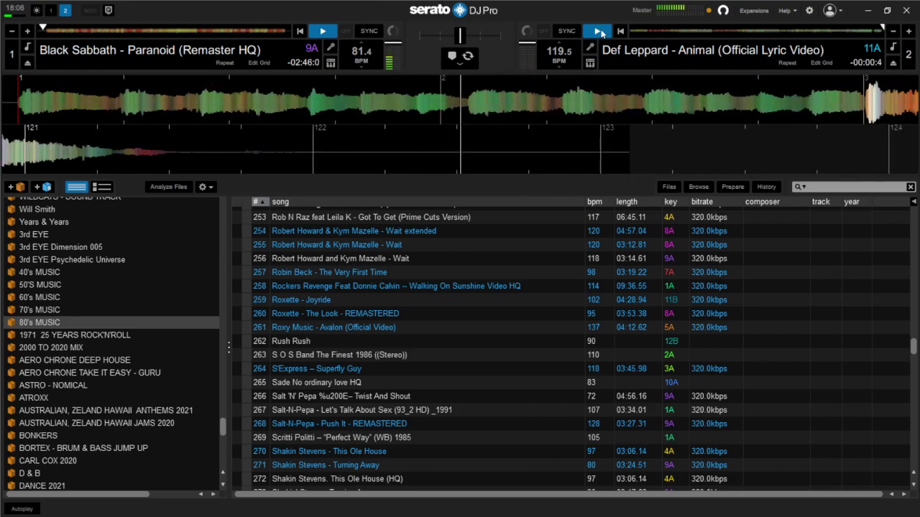
Step: Load Roxette - Joyride onto deck 2, then replace it with the 120 bpm Robert Howard & Kym Mazelle - Wait
{"action": "left_click_drag", "start_coordinate": [314, 299], "coordinate": [494, 166]}
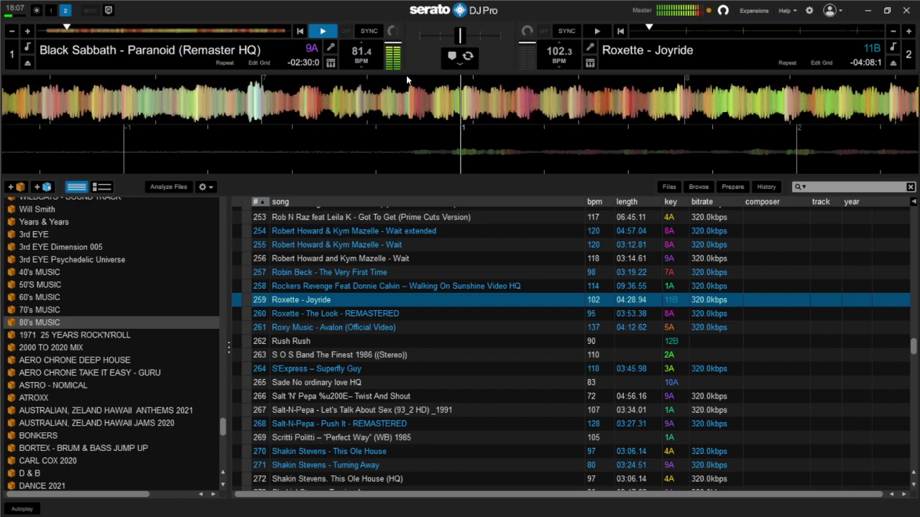
{"action": "left_click", "coordinate": [369, 246]}
{"action": "left_click_drag", "start_coordinate": [441, 222], "coordinate": [474, 170]}
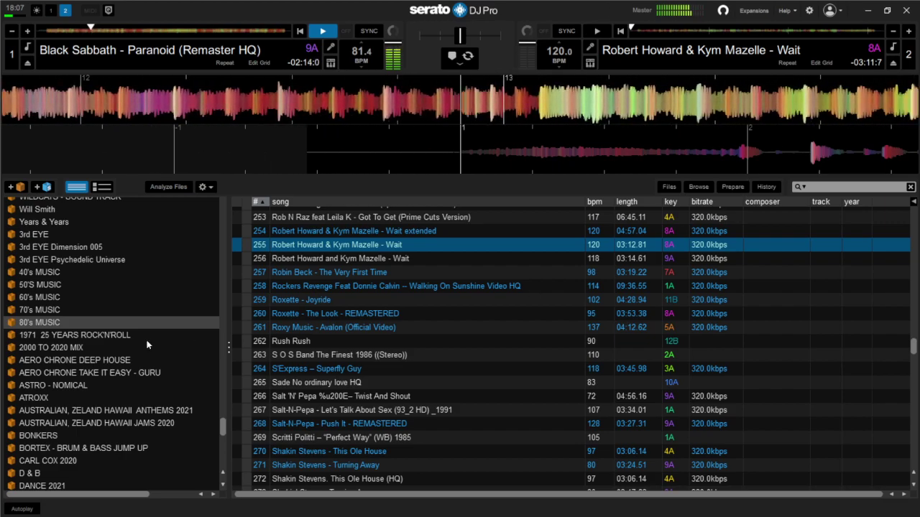
Step: Load You Ain't Seen Nothing Yet by Bachman-Turner Overdrive from the 70's MUSIC crate onto deck 2 in place of Wait
{"action": "left_click", "coordinate": [43, 311]}
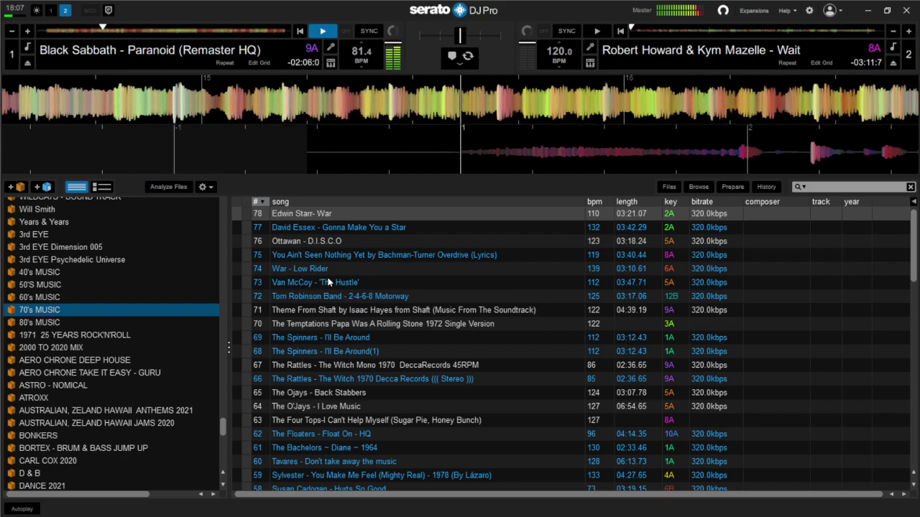
{"action": "scroll", "coordinate": [327, 282], "scroll_direction": "down", "scroll_amount": 2}
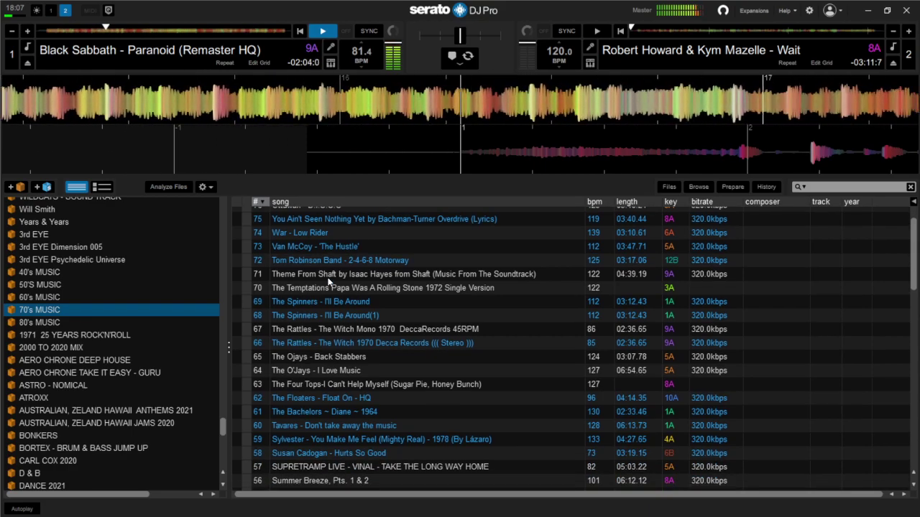
{"action": "scroll", "coordinate": [329, 273], "scroll_direction": "up", "scroll_amount": 2}
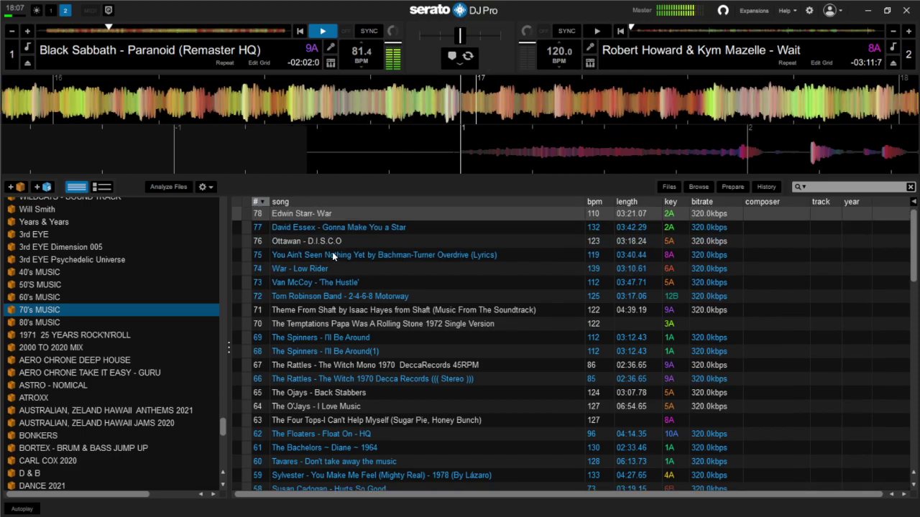
{"action": "left_click", "coordinate": [386, 248]}
{"action": "left_click_drag", "start_coordinate": [386, 246], "coordinate": [519, 141]}
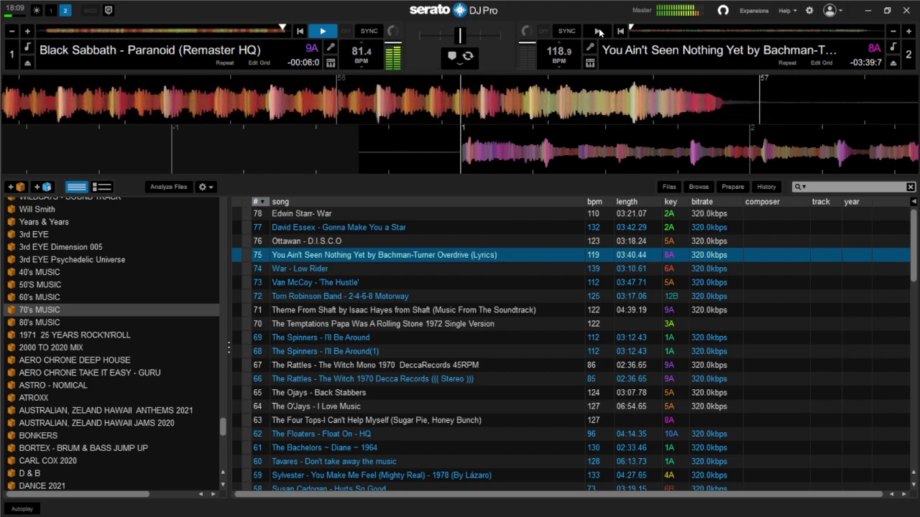
Step: Start You Ain't Seen Nothing Yet on deck 2 as Paranoid fades out and stop deck 1
{"action": "left_click", "coordinate": [598, 31]}
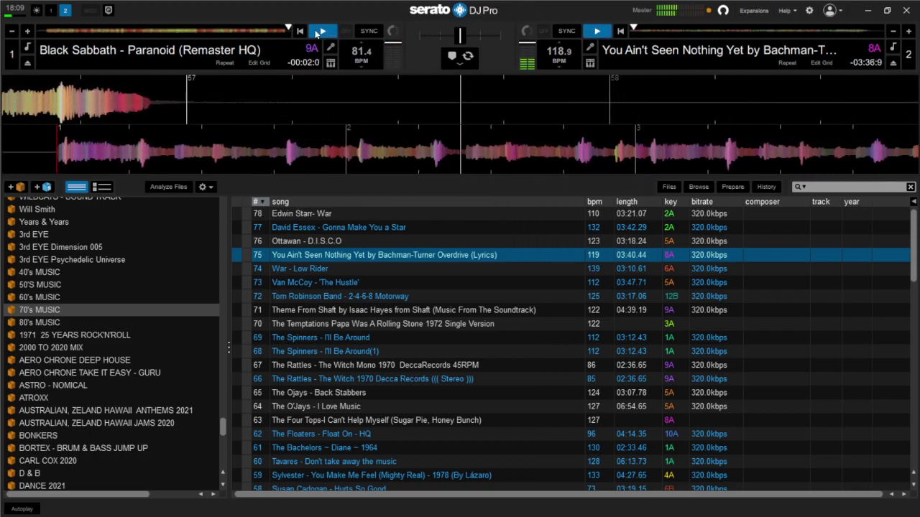
{"action": "left_click", "coordinate": [323, 31]}
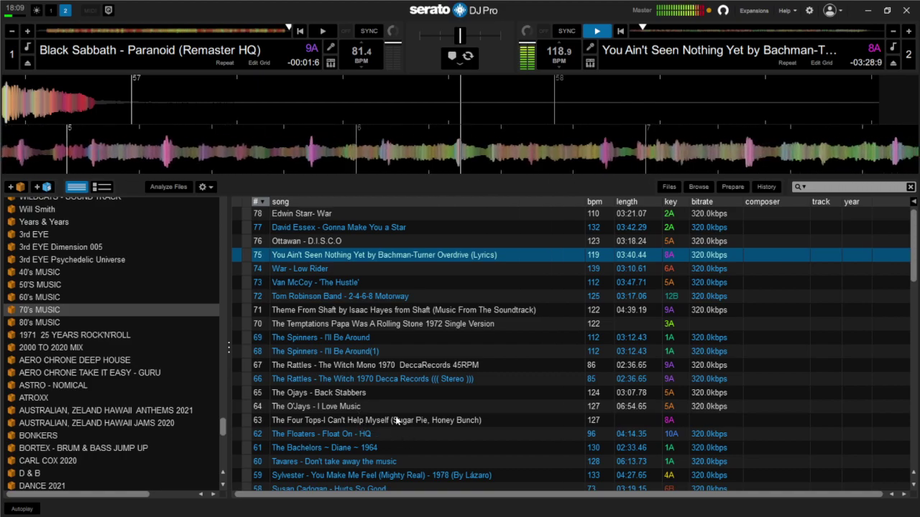
Step: Load Tom Robinson Band - 2-4-6-8 Motorway from the 70's MUSIC crate onto deck 1 in place of Paranoid
{"action": "left_click_drag", "start_coordinate": [342, 300], "coordinate": [484, 99]}
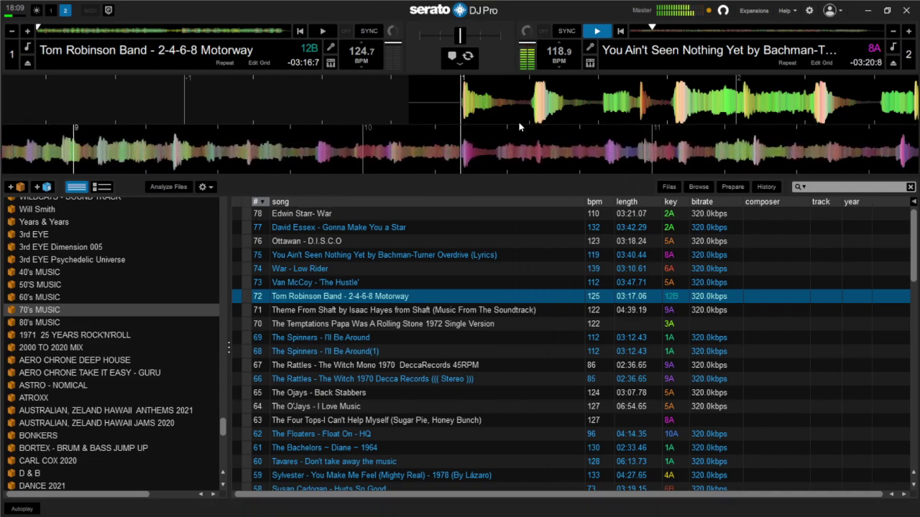
Step: Look through the 70's MUSIC crate for another song and select Emerson, Lake & Palmer - Fanfare for the Common Man
{"action": "scroll", "coordinate": [420, 264], "scroll_direction": "down", "scroll_amount": 2}
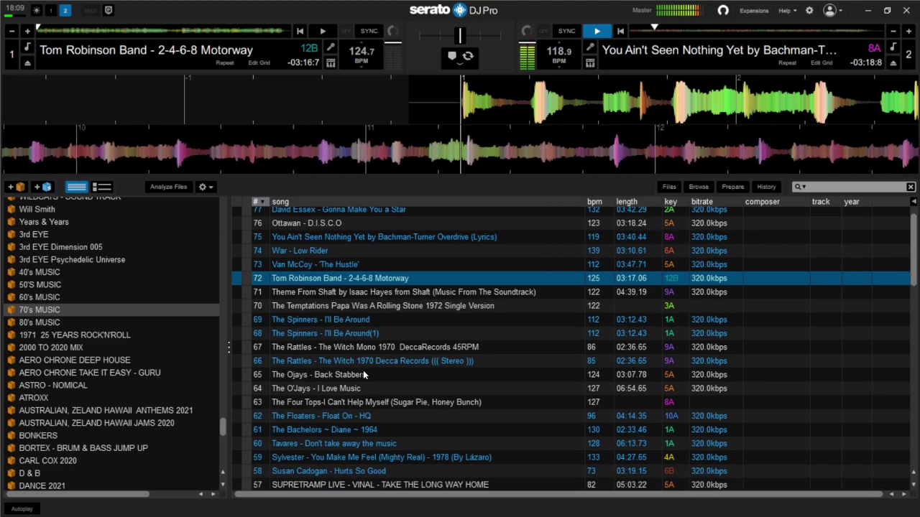
{"action": "scroll", "coordinate": [366, 371], "scroll_direction": "down", "scroll_amount": 3}
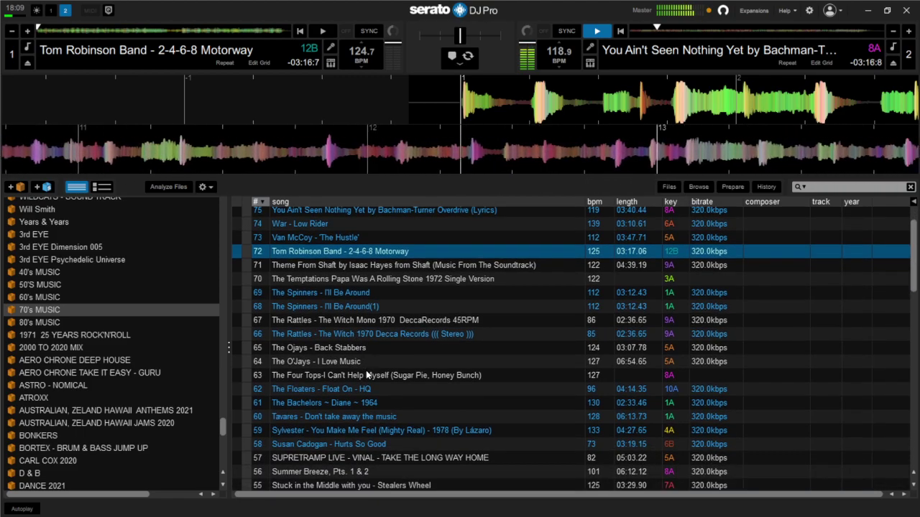
{"action": "scroll", "coordinate": [368, 371], "scroll_direction": "down", "scroll_amount": 2}
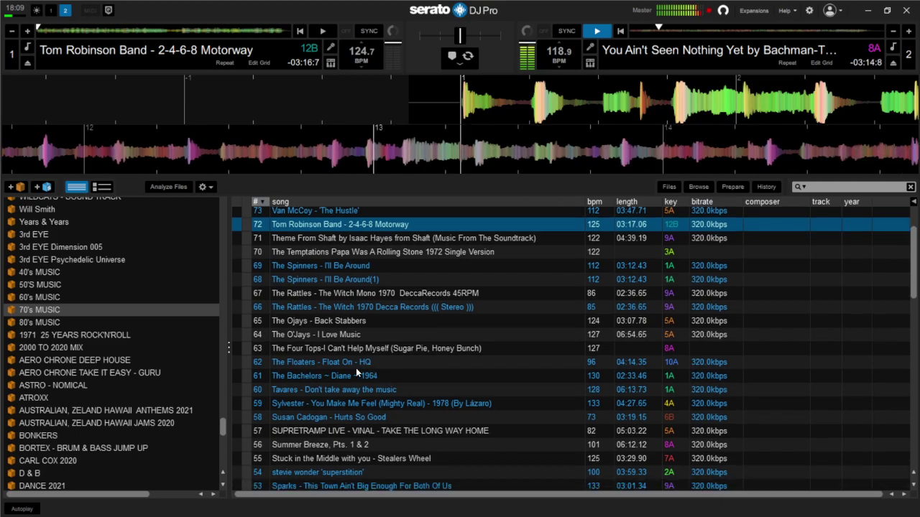
{"action": "scroll", "coordinate": [375, 372], "scroll_direction": "down", "scroll_amount": 1}
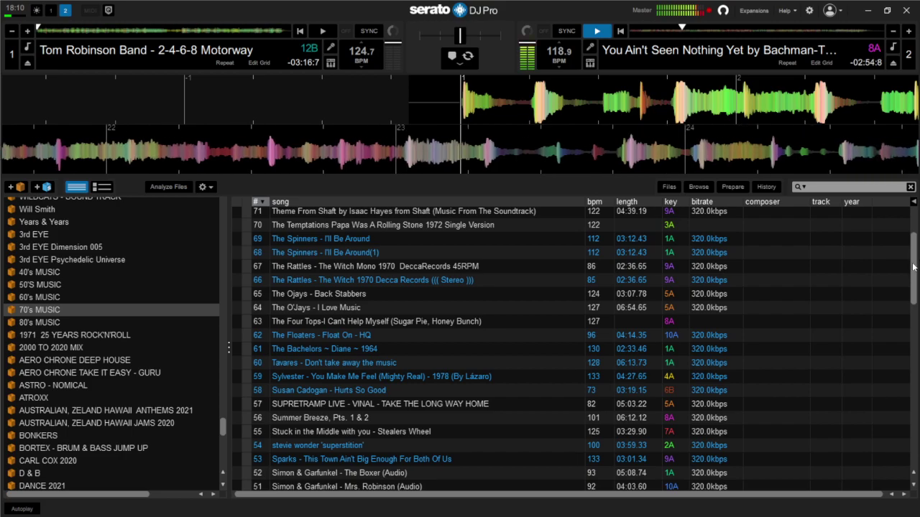
{"action": "scroll", "coordinate": [913, 224], "scroll_direction": "up", "scroll_amount": 2}
{"action": "scroll", "coordinate": [913, 224], "scroll_direction": "up", "scroll_amount": 2}
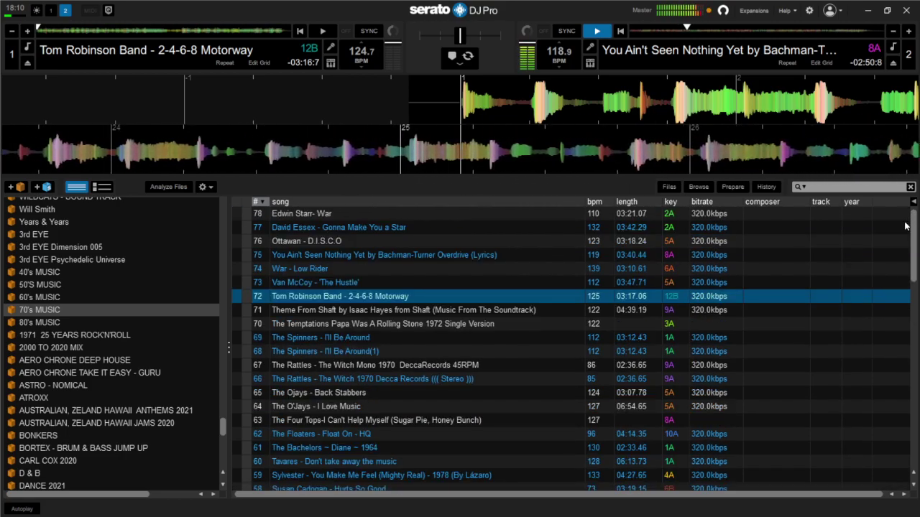
{"action": "left_click_drag", "start_coordinate": [914, 225], "coordinate": [906, 344]}
{"action": "scroll", "coordinate": [850, 368], "scroll_direction": "down", "scroll_amount": 3}
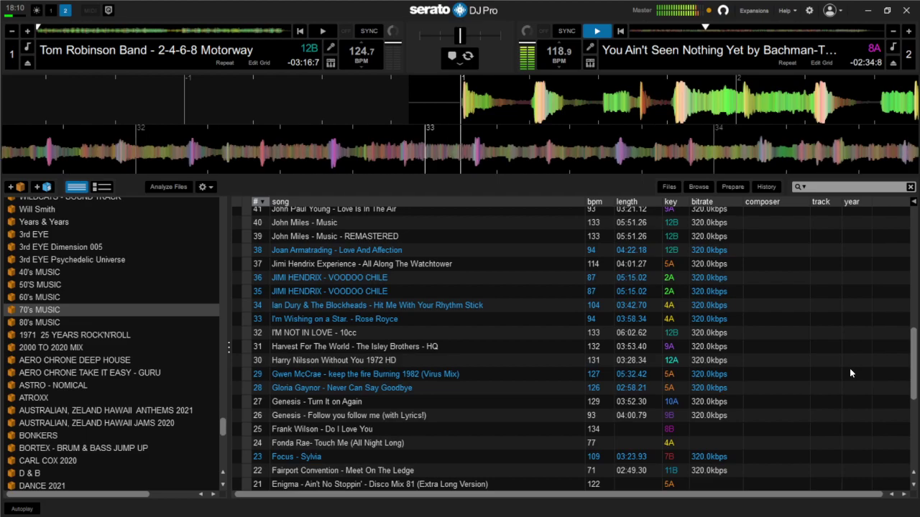
{"action": "scroll", "coordinate": [787, 396], "scroll_direction": "down", "scroll_amount": 1}
{"action": "scroll", "coordinate": [773, 404], "scroll_direction": "down", "scroll_amount": 1}
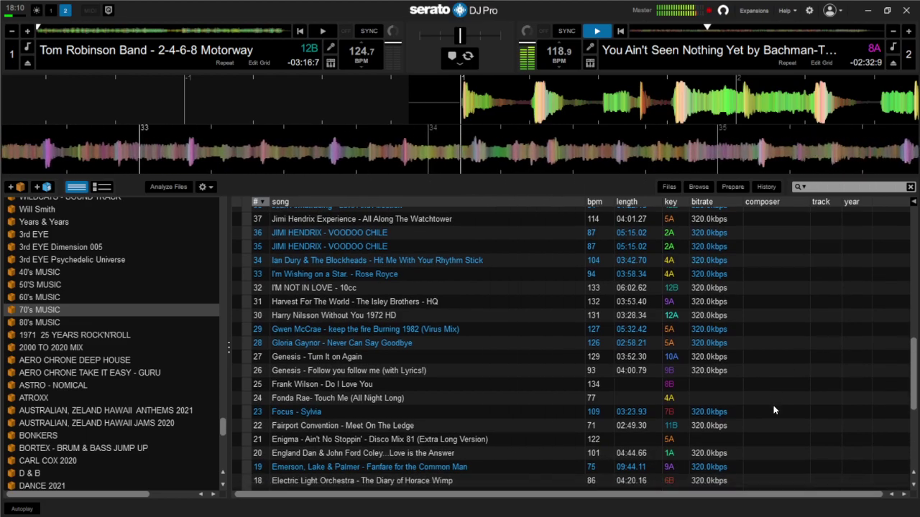
{"action": "scroll", "coordinate": [676, 413], "scroll_direction": "down", "scroll_amount": 2}
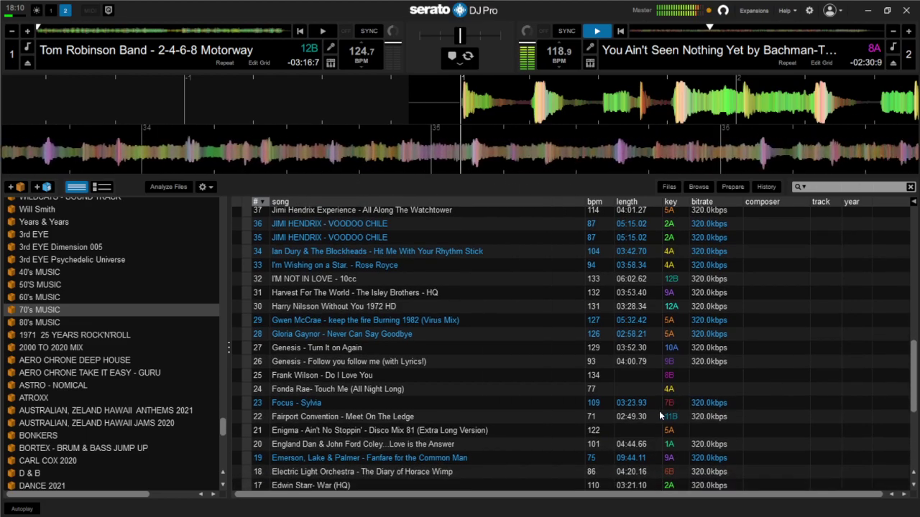
{"action": "left_click", "coordinate": [457, 455]}
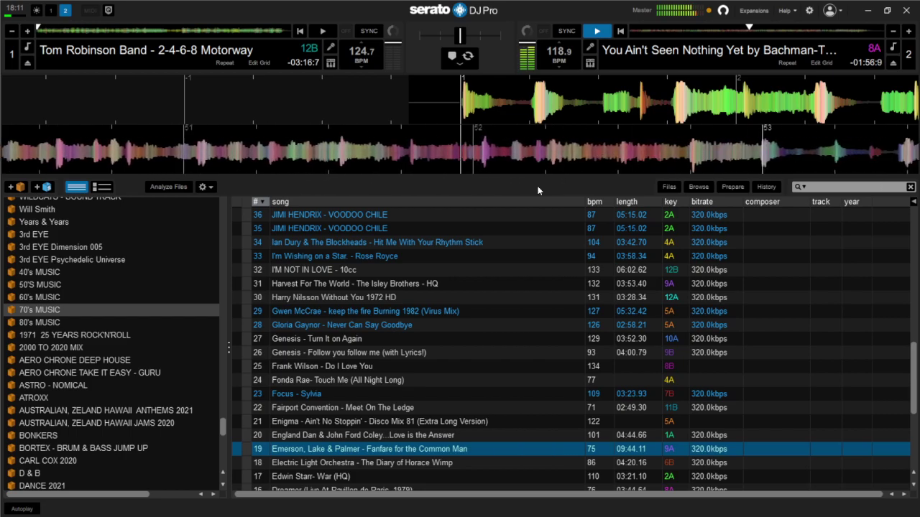
Step: Examine the remaining songs of the 70's MUSIC crate down to number 1
{"action": "scroll", "coordinate": [711, 389], "scroll_direction": "down", "scroll_amount": 4}
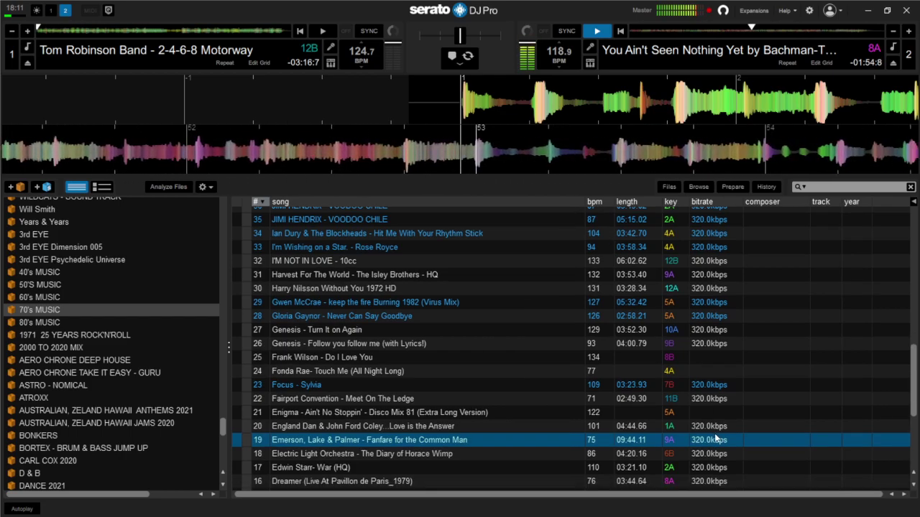
{"action": "scroll", "coordinate": [715, 437], "scroll_direction": "down", "scroll_amount": 2}
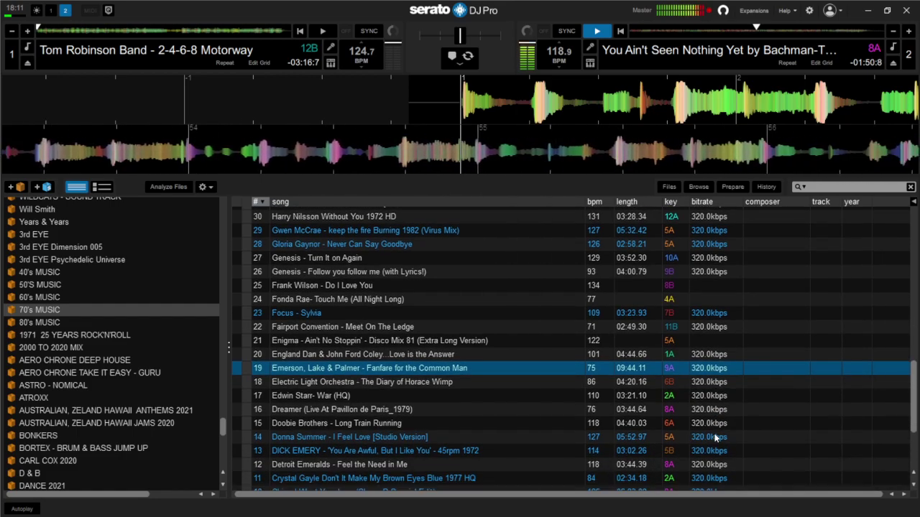
{"action": "scroll", "coordinate": [715, 437], "scroll_direction": "down", "scroll_amount": 1}
{"action": "scroll", "coordinate": [714, 434], "scroll_direction": "down", "scroll_amount": 1}
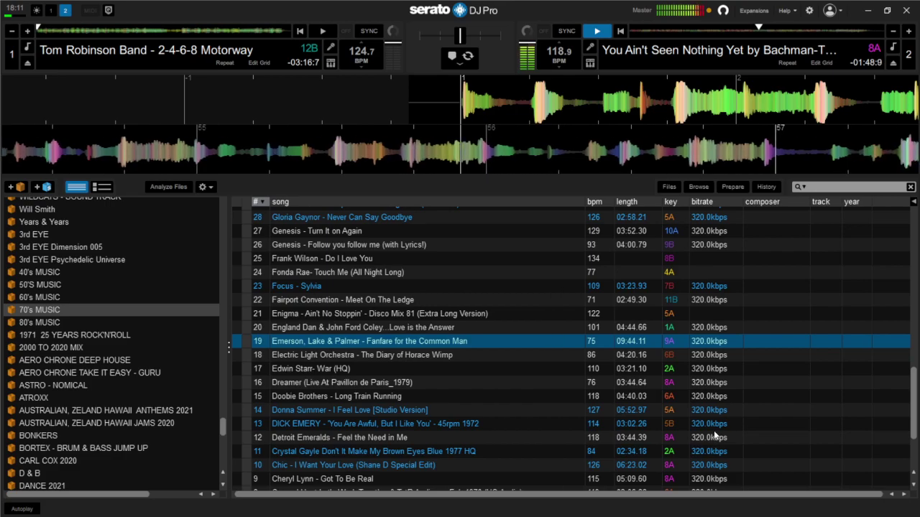
{"action": "scroll", "coordinate": [655, 411], "scroll_direction": "down", "scroll_amount": 1}
{"action": "scroll", "coordinate": [654, 410], "scroll_direction": "down", "scroll_amount": 1}
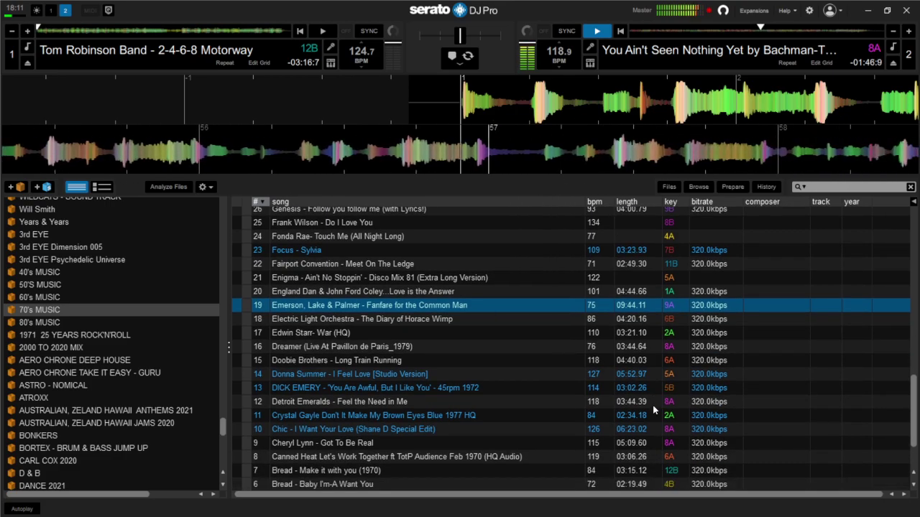
{"action": "scroll", "coordinate": [654, 410], "scroll_direction": "down", "scroll_amount": 1}
{"action": "scroll", "coordinate": [654, 410], "scroll_direction": "down", "scroll_amount": 3}
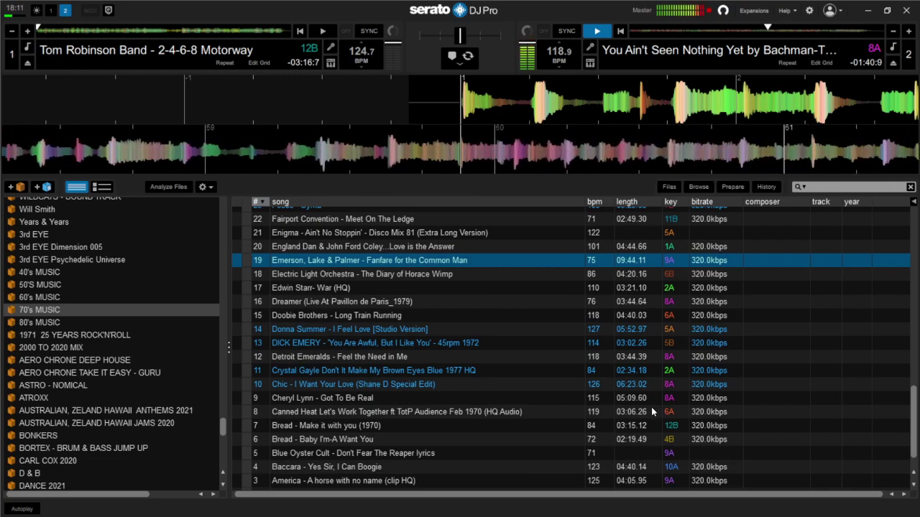
{"action": "scroll", "coordinate": [626, 420], "scroll_direction": "down", "scroll_amount": 2}
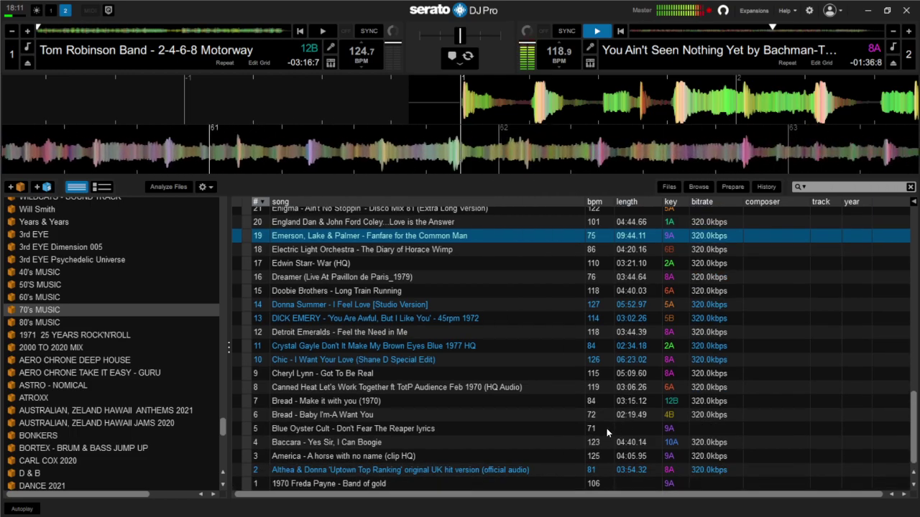
{"action": "scroll", "coordinate": [465, 414], "scroll_direction": "up", "scroll_amount": 2}
Step: Open the 60's MUSIC crate and look through its songs in ascending and descending number order
{"action": "left_click", "coordinate": [41, 298]}
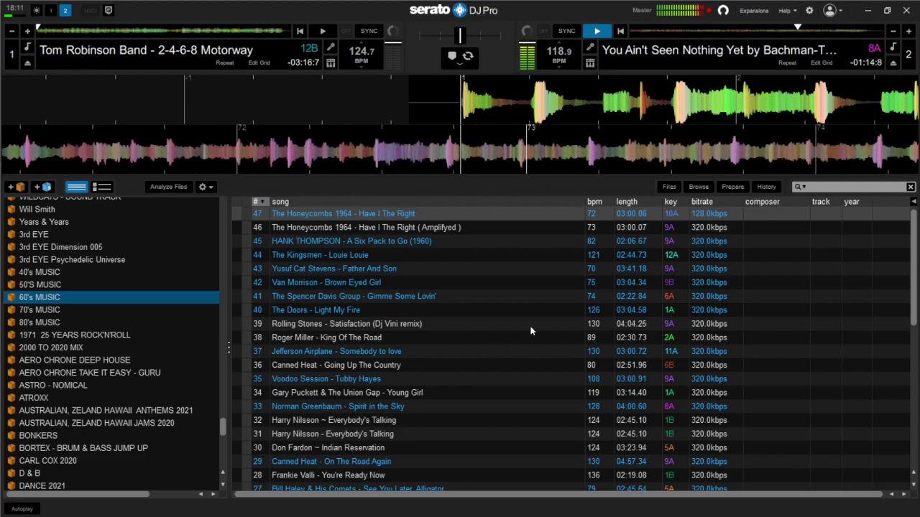
{"action": "scroll", "coordinate": [532, 330], "scroll_direction": "down", "scroll_amount": 2}
{"action": "scroll", "coordinate": [533, 327], "scroll_direction": "up", "scroll_amount": 2}
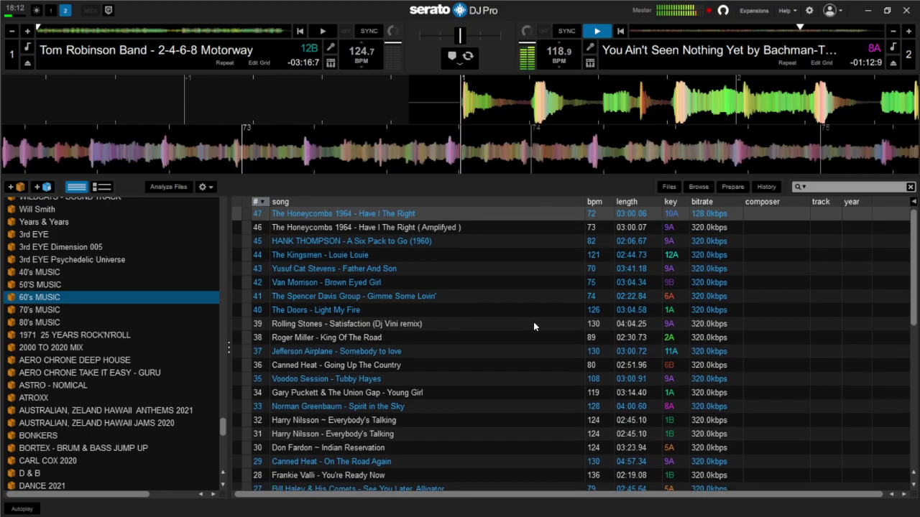
{"action": "left_click", "coordinate": [260, 203]}
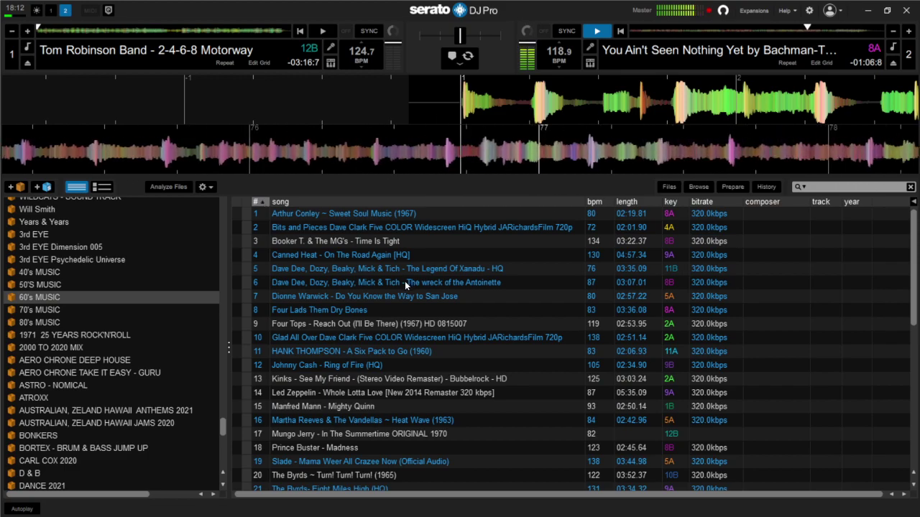
{"action": "scroll", "coordinate": [391, 286], "scroll_direction": "down", "scroll_amount": 1}
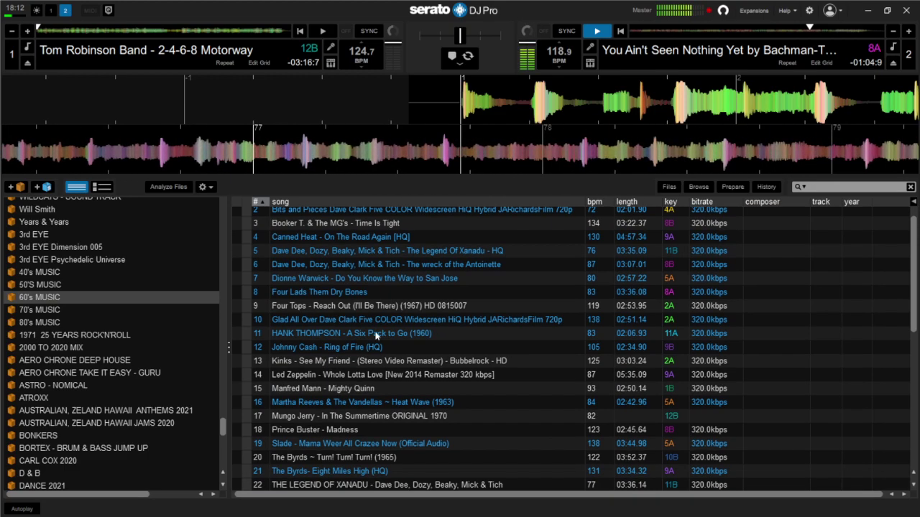
{"action": "scroll", "coordinate": [330, 391], "scroll_direction": "down", "scroll_amount": 1}
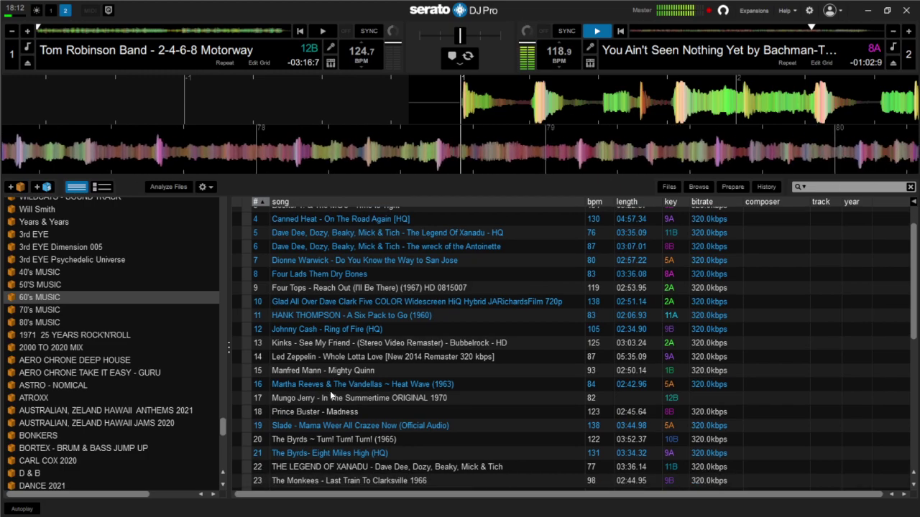
{"action": "scroll", "coordinate": [330, 388], "scroll_direction": "up", "scroll_amount": 2}
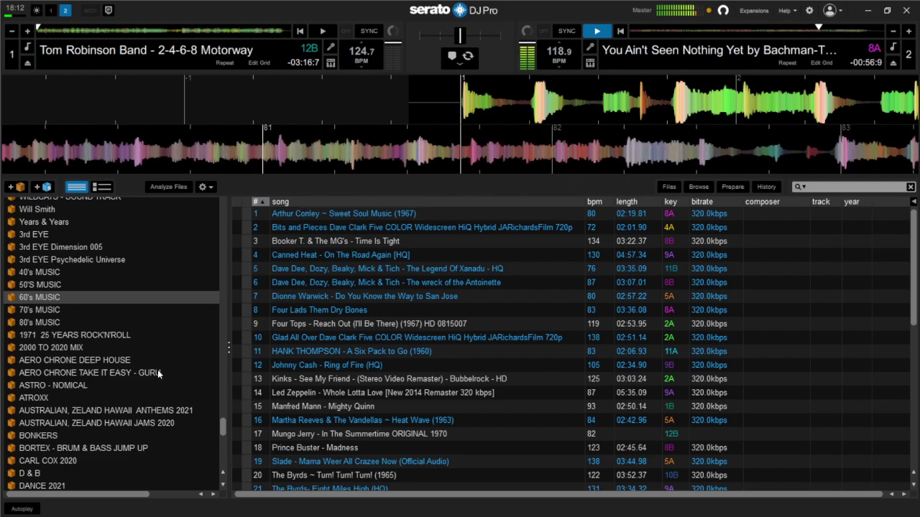
{"action": "left_click", "coordinate": [265, 202]}
{"action": "scroll", "coordinate": [356, 386], "scroll_direction": "down", "scroll_amount": 2}
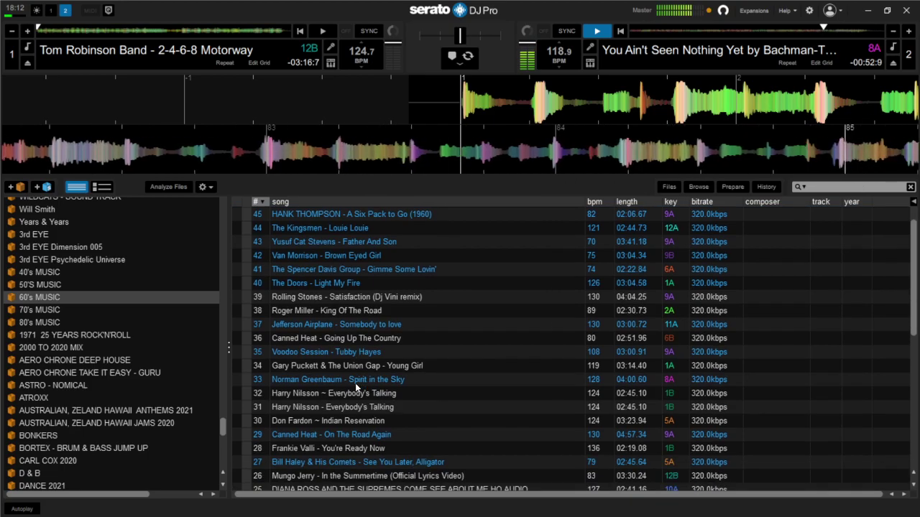
Step: Open the MP3 NEED TO SORT DATE 01 07 2020 crate, sort it by ascending number and look through it for the next song
{"action": "scroll", "coordinate": [185, 399], "scroll_direction": "down", "scroll_amount": 5}
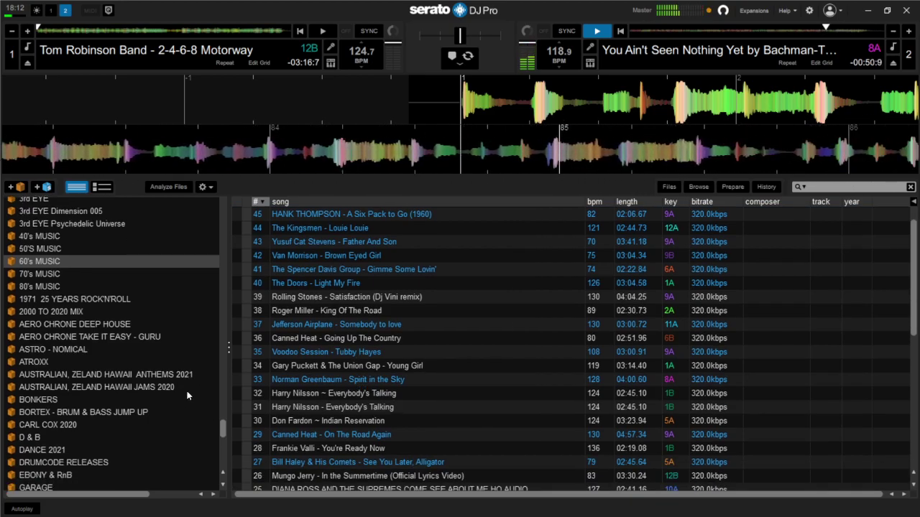
{"action": "scroll", "coordinate": [182, 407], "scroll_direction": "down", "scroll_amount": 4}
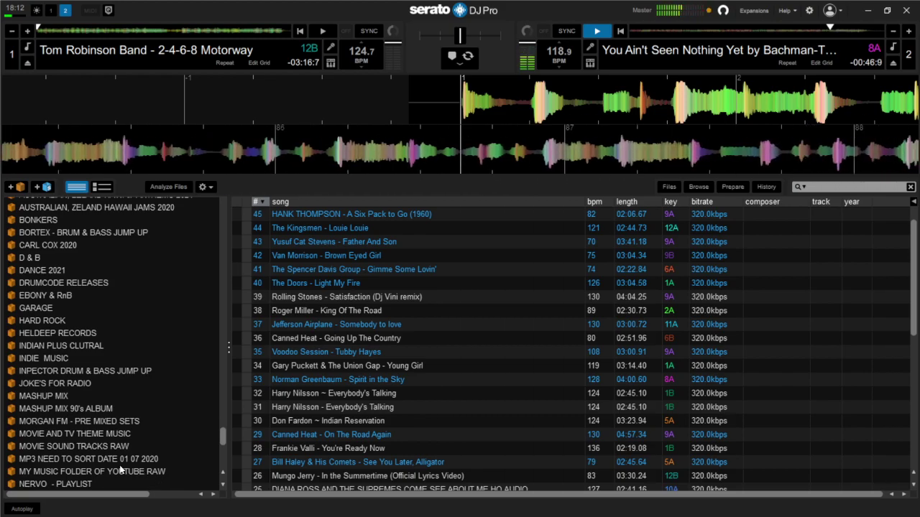
{"action": "left_click", "coordinate": [93, 460]}
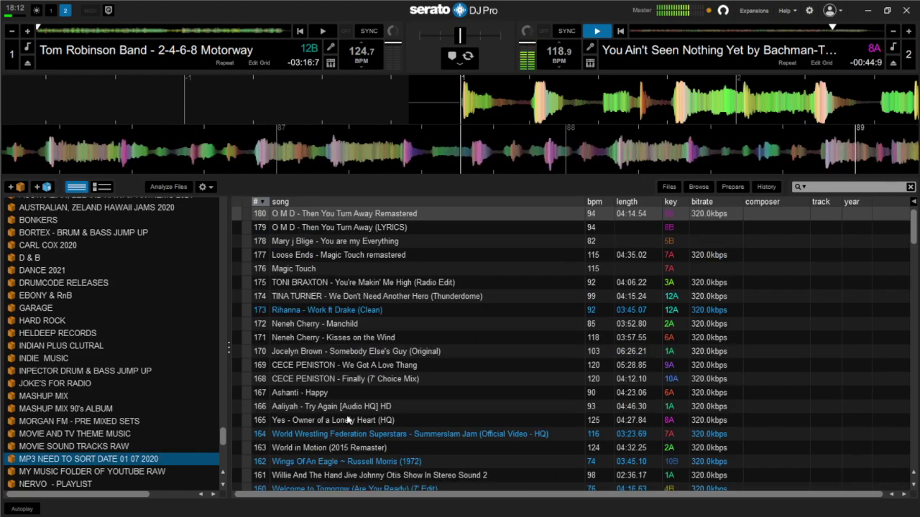
{"action": "left_click", "coordinate": [257, 202]}
{"action": "scroll", "coordinate": [314, 346], "scroll_direction": "down", "scroll_amount": 6}
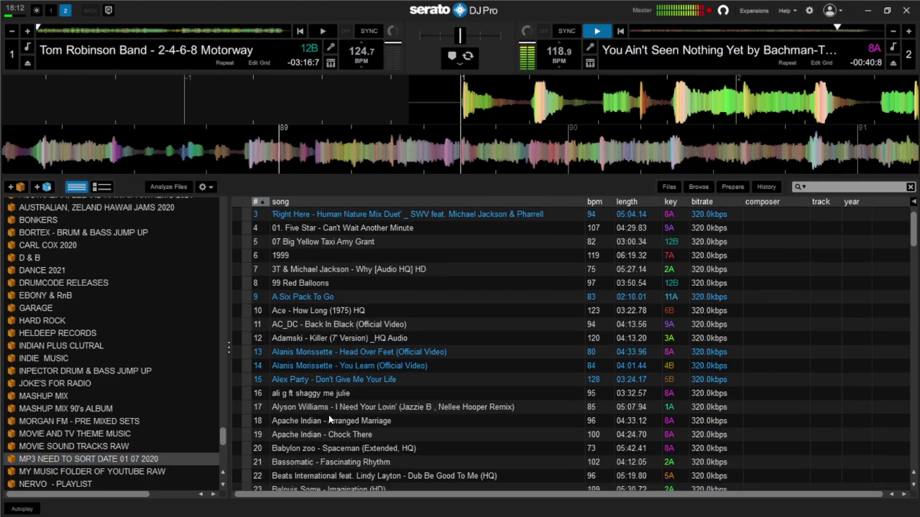
{"action": "scroll", "coordinate": [332, 435], "scroll_direction": "down", "scroll_amount": 5}
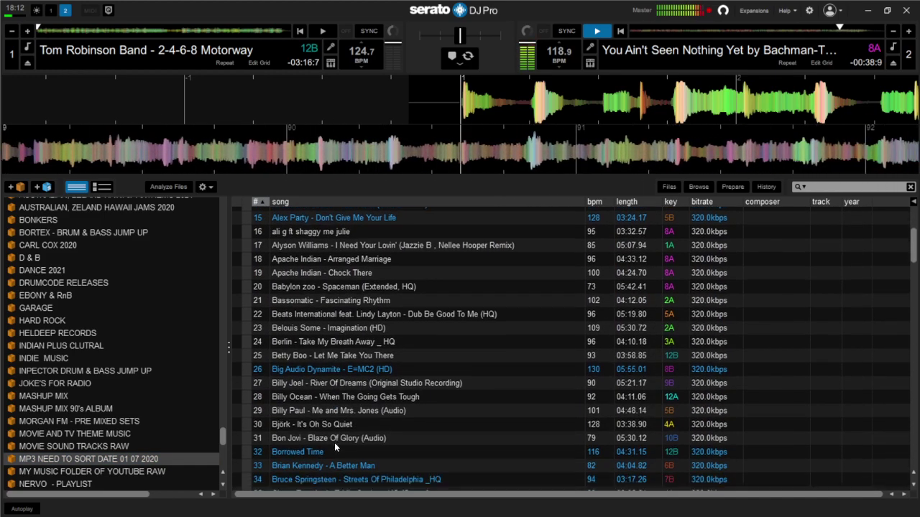
{"action": "scroll", "coordinate": [333, 445], "scroll_direction": "down", "scroll_amount": 4}
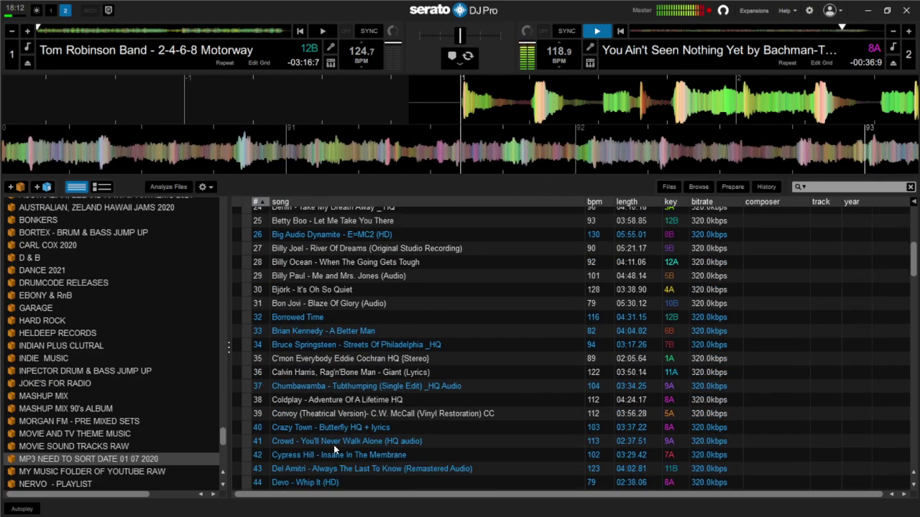
{"action": "scroll", "coordinate": [345, 460], "scroll_direction": "down", "scroll_amount": 1}
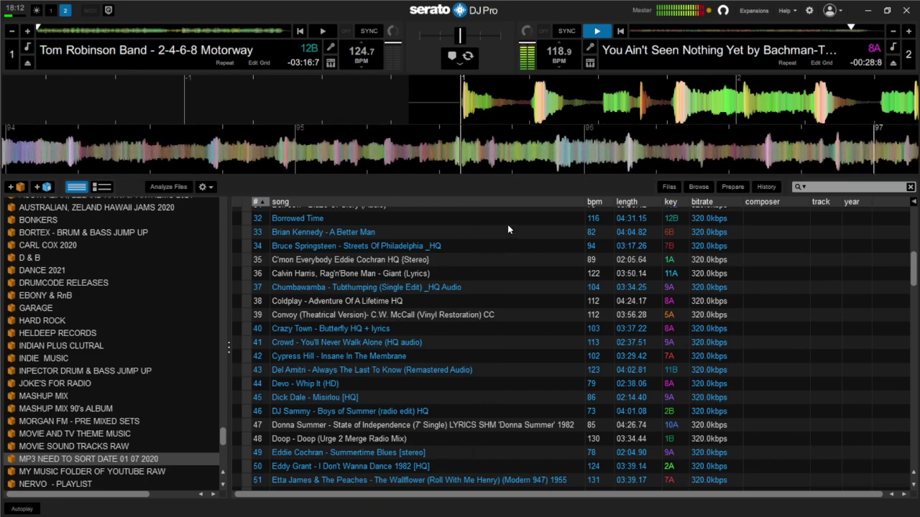
Step: Switch playback from deck 2 to 2-4-6-8 Motorway on deck 1 and load Eddie Cochran - Summertime Blues [stereo] onto deck 2
{"action": "left_click", "coordinate": [322, 32]}
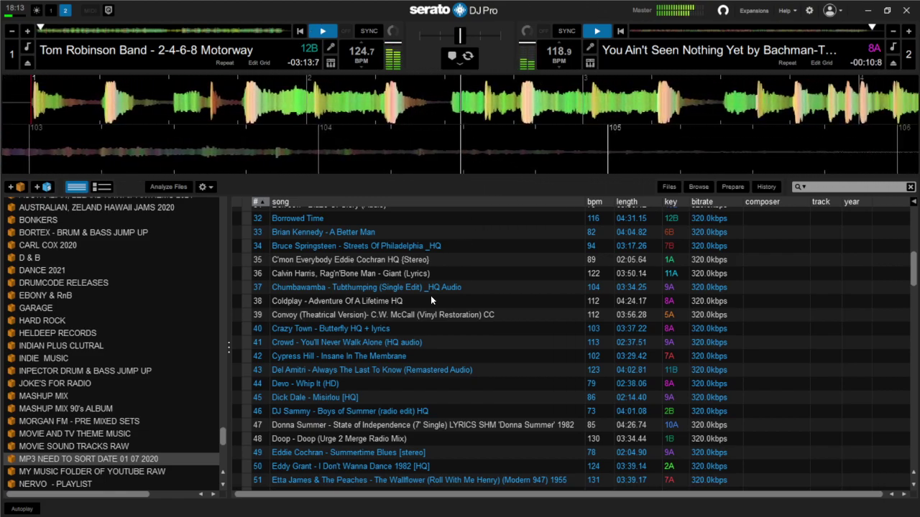
{"action": "key", "text": "s"}
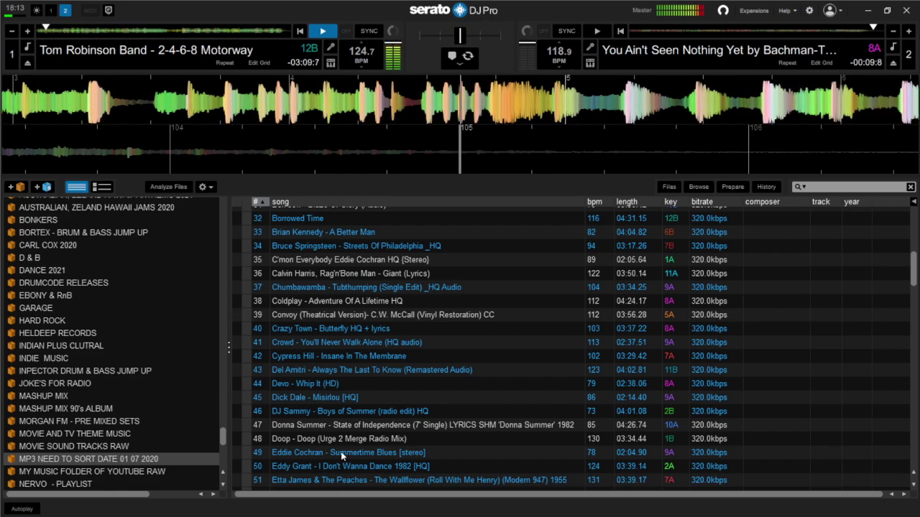
{"action": "left_click_drag", "start_coordinate": [344, 456], "coordinate": [482, 158]}
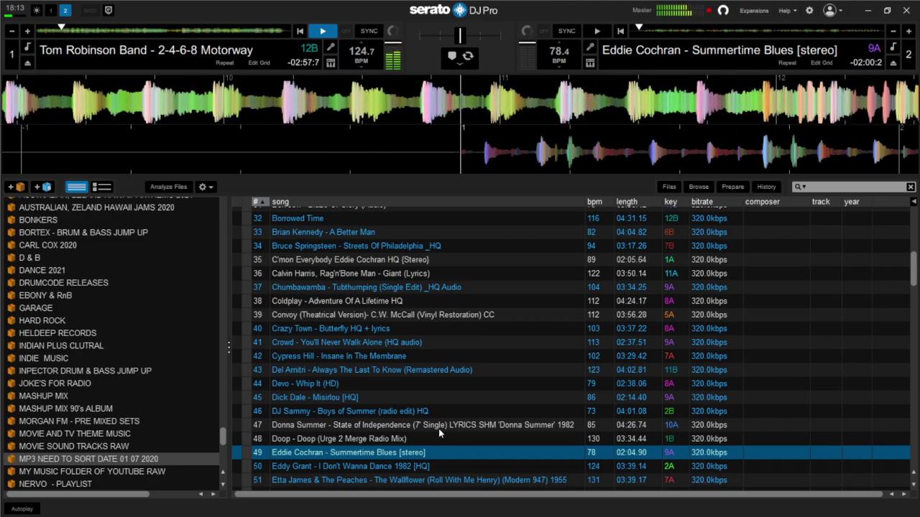
Step: Open the 60's MUSIC crate and look through its songs in descending number order for the next song
{"action": "scroll", "coordinate": [142, 306], "scroll_direction": "up", "scroll_amount": 2}
{"action": "scroll", "coordinate": [122, 291], "scroll_direction": "up", "scroll_amount": 2}
{"action": "left_click", "coordinate": [86, 207]}
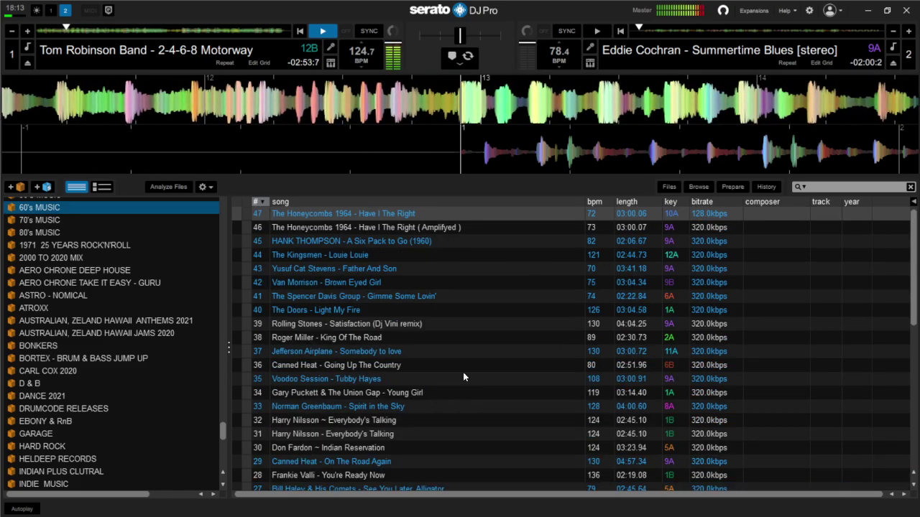
{"action": "scroll", "coordinate": [483, 391], "scroll_direction": "down", "scroll_amount": 1}
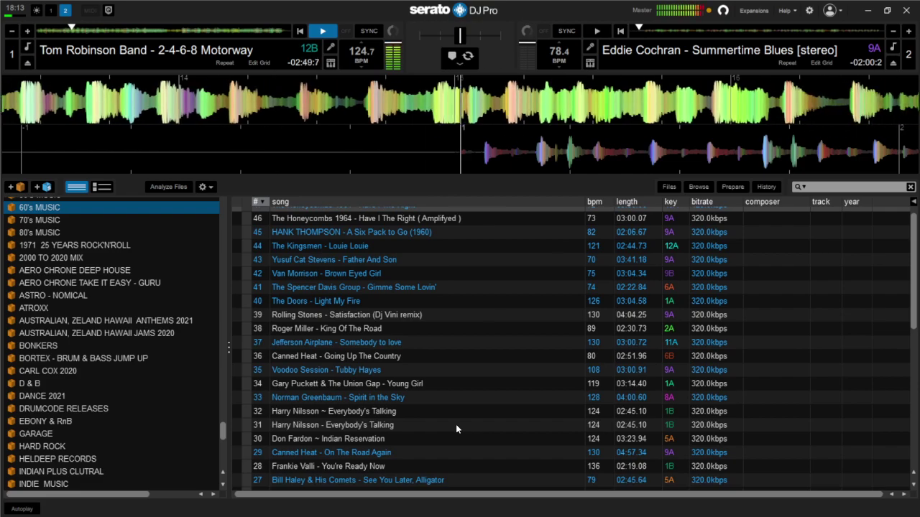
{"action": "scroll", "coordinate": [455, 425], "scroll_direction": "down", "scroll_amount": 2}
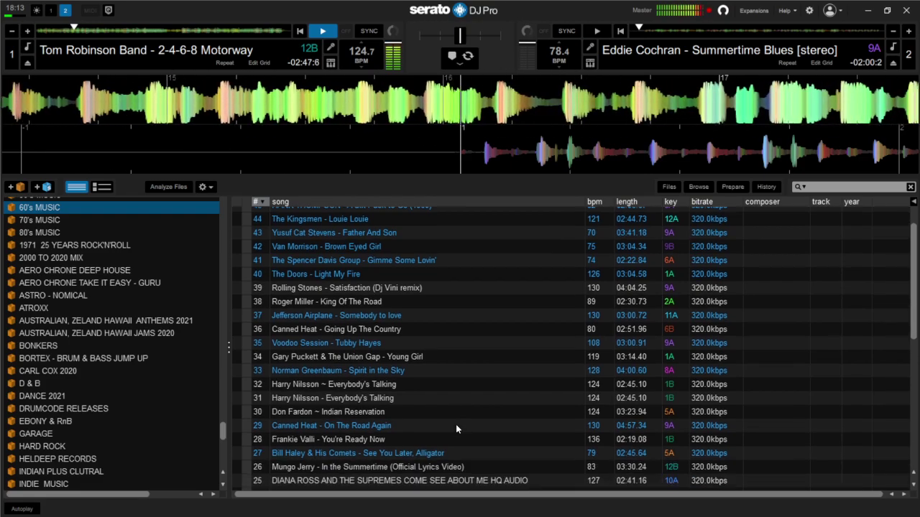
{"action": "scroll", "coordinate": [455, 426], "scroll_direction": "down", "scroll_amount": 2}
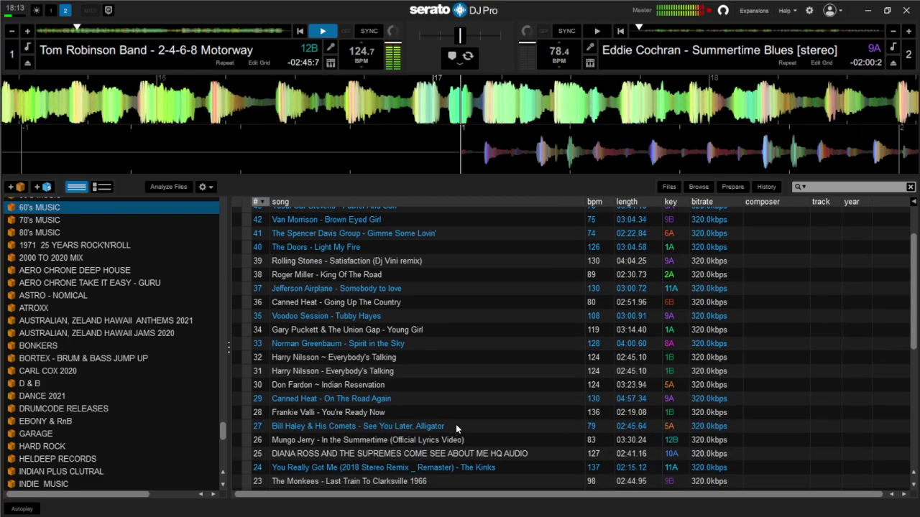
{"action": "scroll", "coordinate": [455, 424], "scroll_direction": "down", "scroll_amount": 1}
{"action": "scroll", "coordinate": [460, 370], "scroll_direction": "up", "scroll_amount": 3}
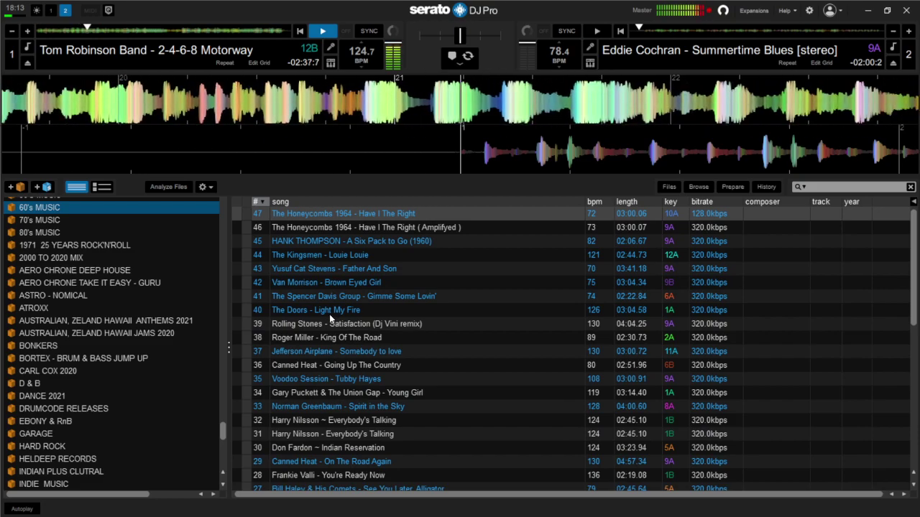
{"action": "scroll", "coordinate": [331, 318], "scroll_direction": "down", "scroll_amount": 3}
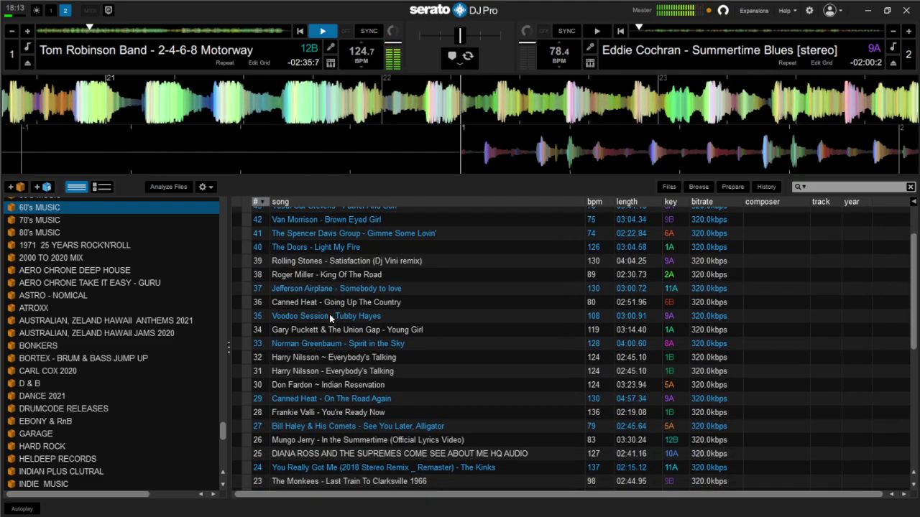
{"action": "scroll", "coordinate": [330, 318], "scroll_direction": "down", "scroll_amount": 3}
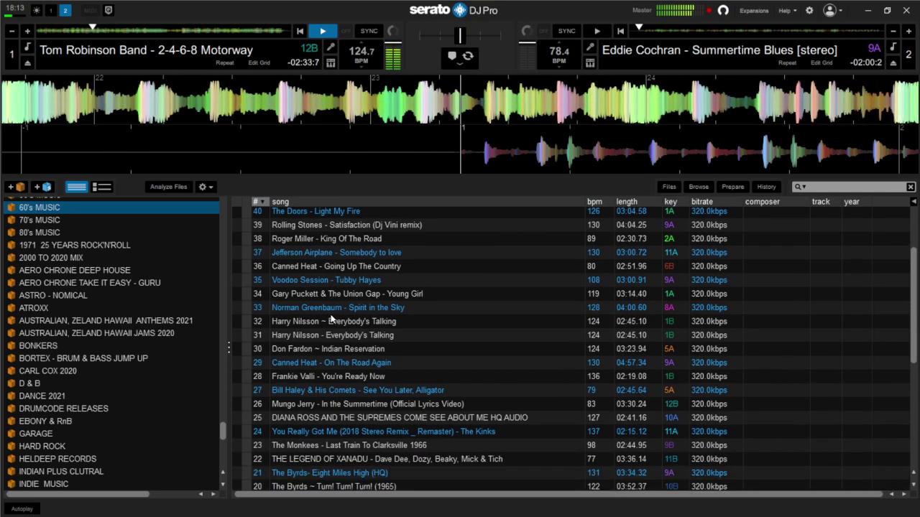
{"action": "scroll", "coordinate": [335, 318], "scroll_direction": "down", "scroll_amount": 3}
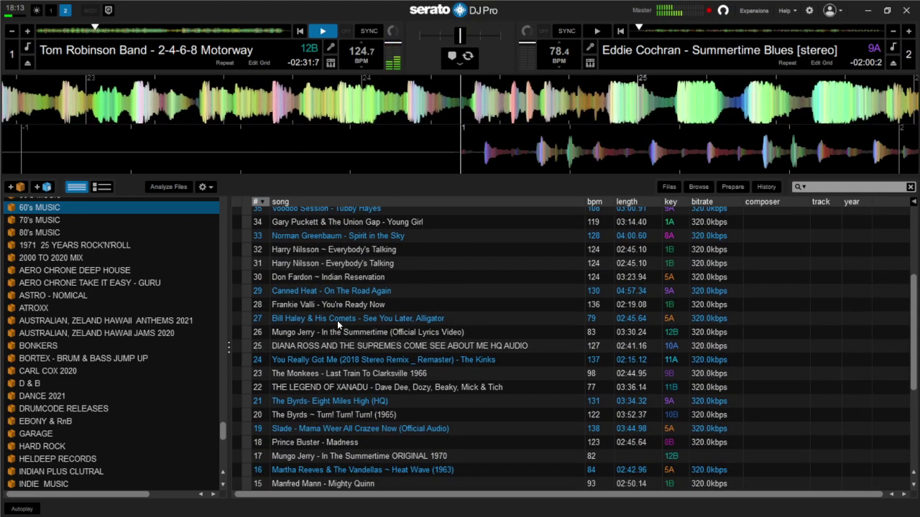
{"action": "scroll", "coordinate": [337, 320], "scroll_direction": "down", "scroll_amount": 3}
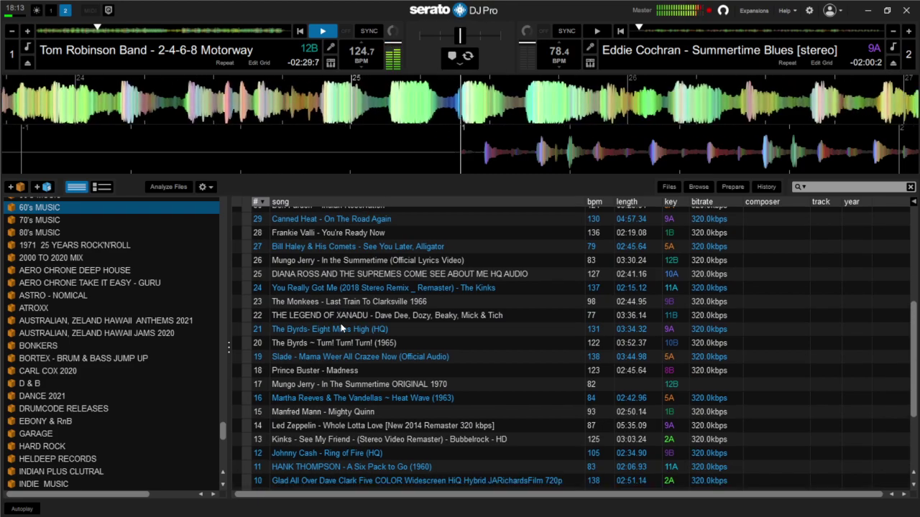
{"action": "scroll", "coordinate": [343, 327], "scroll_direction": "down", "scroll_amount": 1}
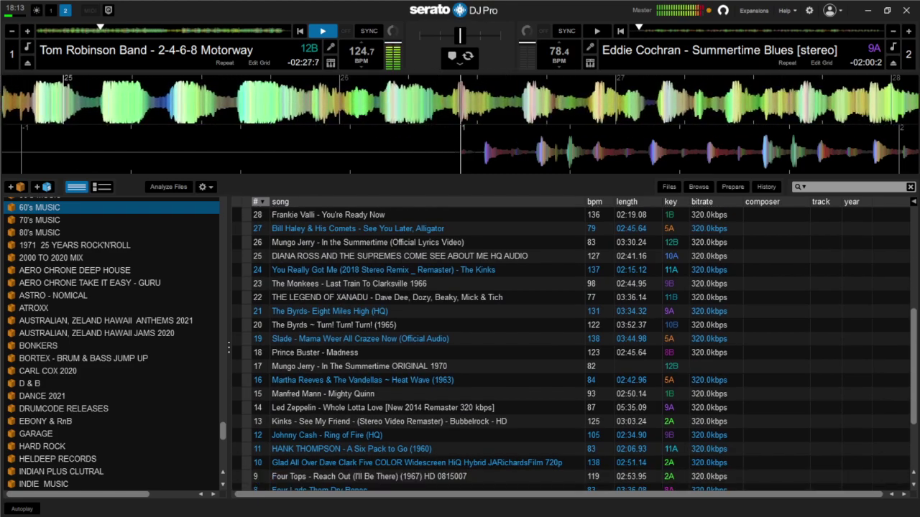
Step: Select Johnny Cash - Ring of Fire (HQ) and Canned Heat - On The Road Again [HQ] while examining the 60's songs down to number 1
{"action": "left_click", "coordinate": [315, 437]}
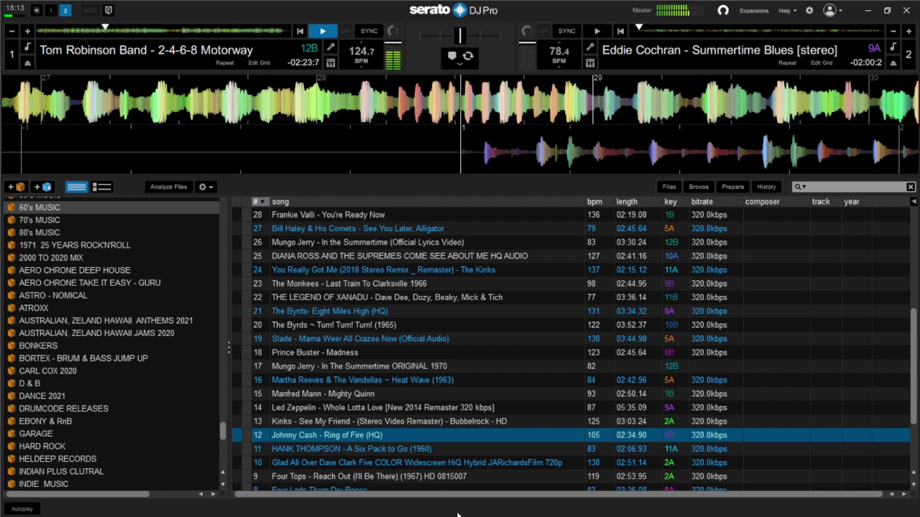
{"action": "scroll", "coordinate": [450, 466], "scroll_direction": "down", "scroll_amount": 1}
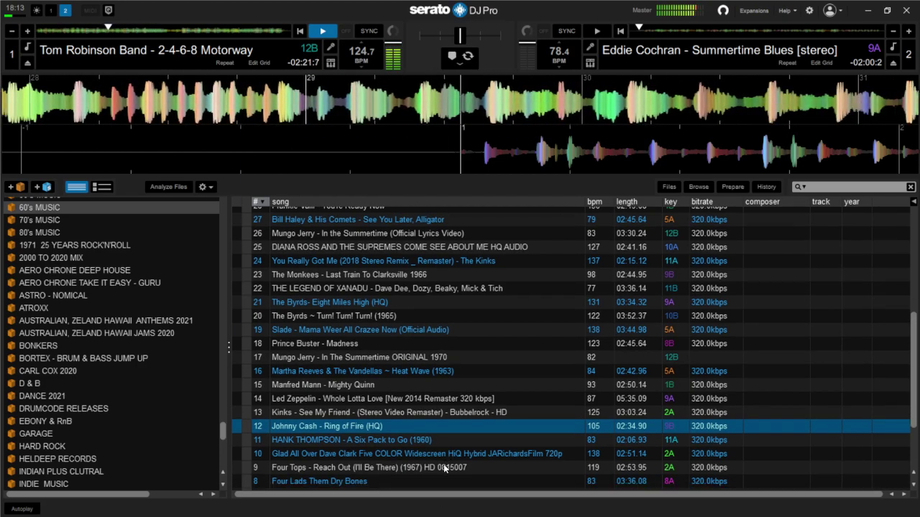
{"action": "scroll", "coordinate": [444, 468], "scroll_direction": "down", "scroll_amount": 2}
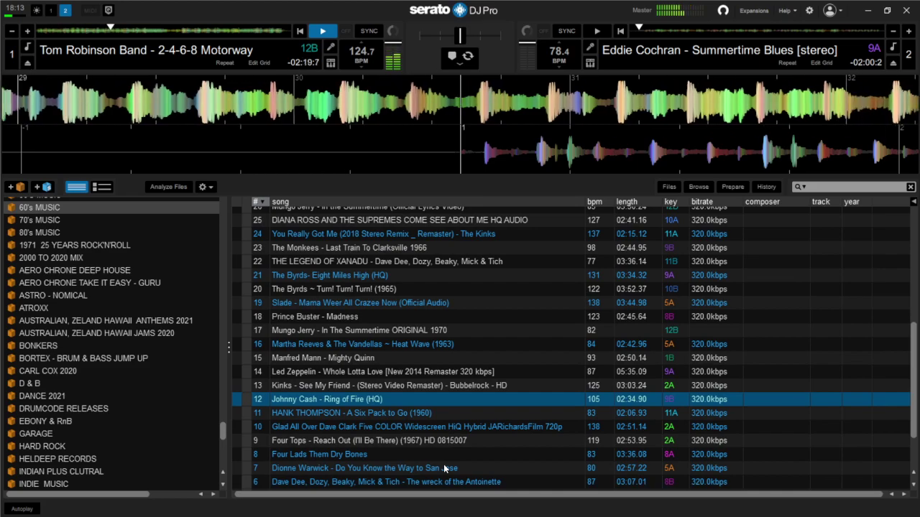
{"action": "scroll", "coordinate": [443, 468], "scroll_direction": "down", "scroll_amount": 1}
{"action": "scroll", "coordinate": [448, 466], "scroll_direction": "down", "scroll_amount": 1}
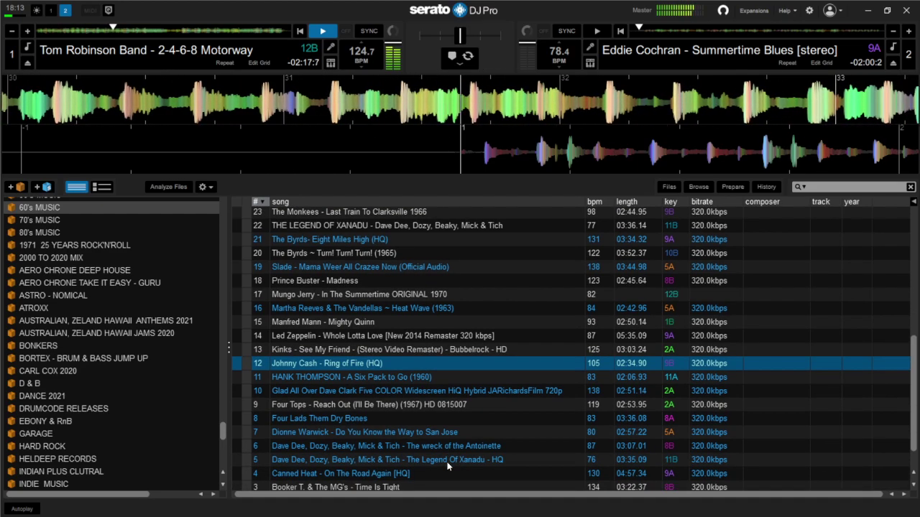
{"action": "scroll", "coordinate": [449, 460], "scroll_direction": "down", "scroll_amount": 1}
{"action": "scroll", "coordinate": [448, 460], "scroll_direction": "down", "scroll_amount": 1}
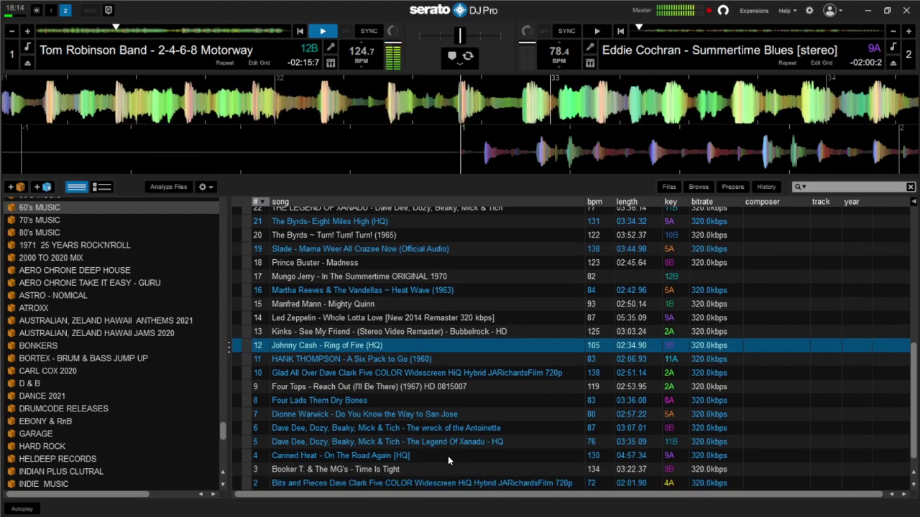
{"action": "left_click", "coordinate": [376, 457]}
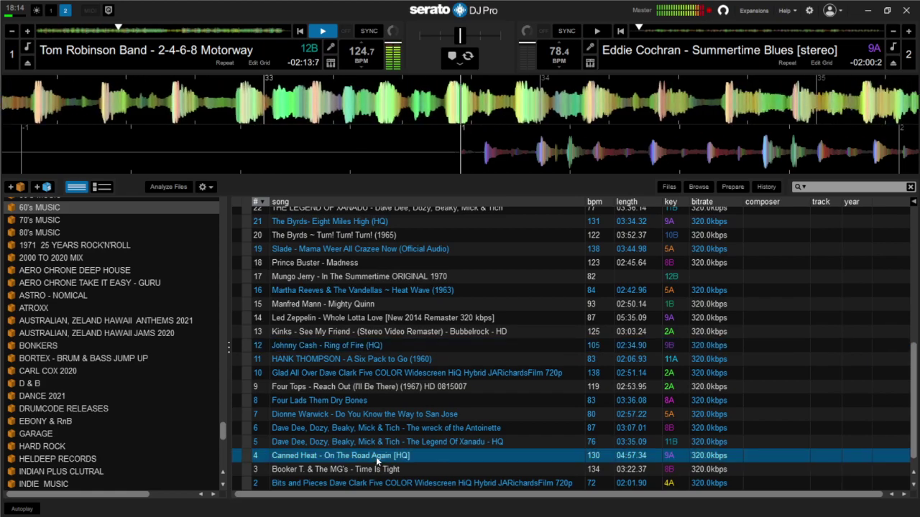
{"action": "scroll", "coordinate": [440, 441], "scroll_direction": "down", "scroll_amount": 1}
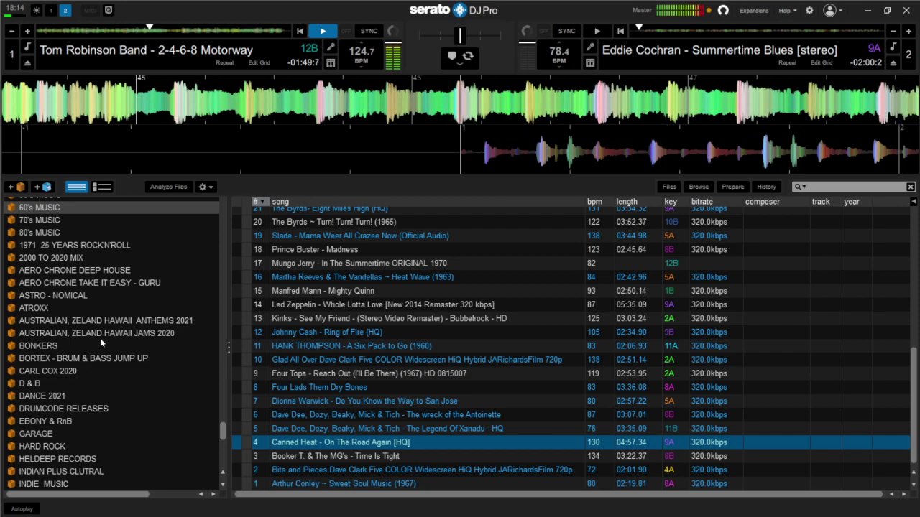
{"action": "scroll", "coordinate": [84, 296], "scroll_direction": "up", "scroll_amount": 2}
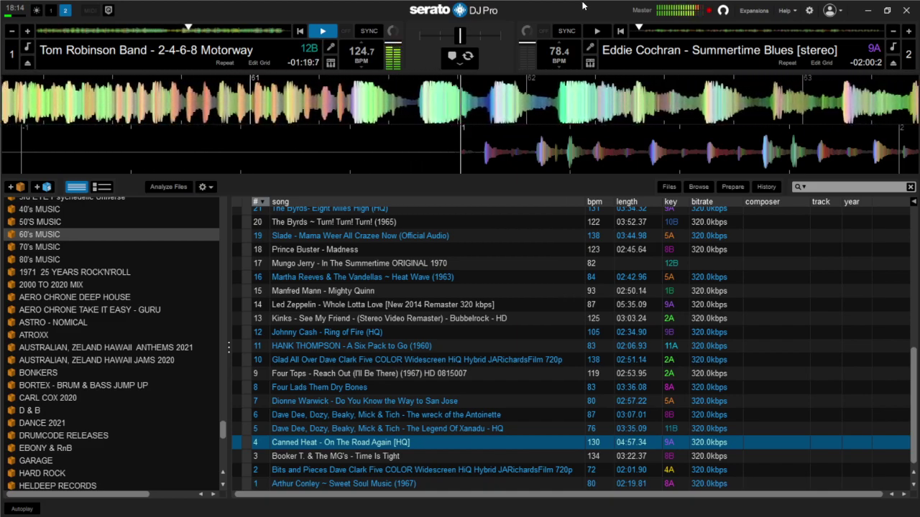
{"action": "scroll", "coordinate": [917, 299], "scroll_direction": "up", "scroll_amount": 8}
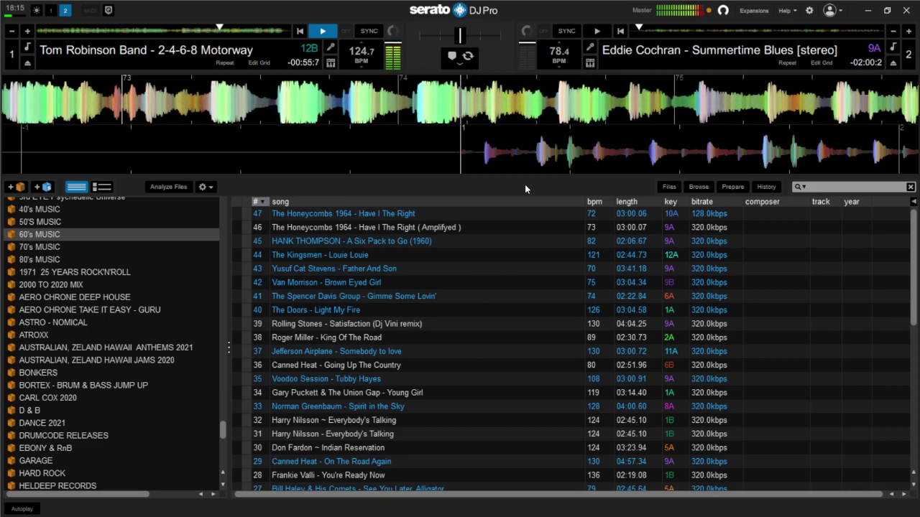
Step: Cue Eddie Cochran - Summertime Blues [stereo] just before its first beat and switch playback from deck 1 to deck 2
{"action": "left_click_drag", "start_coordinate": [475, 163], "coordinate": [455, 167]}
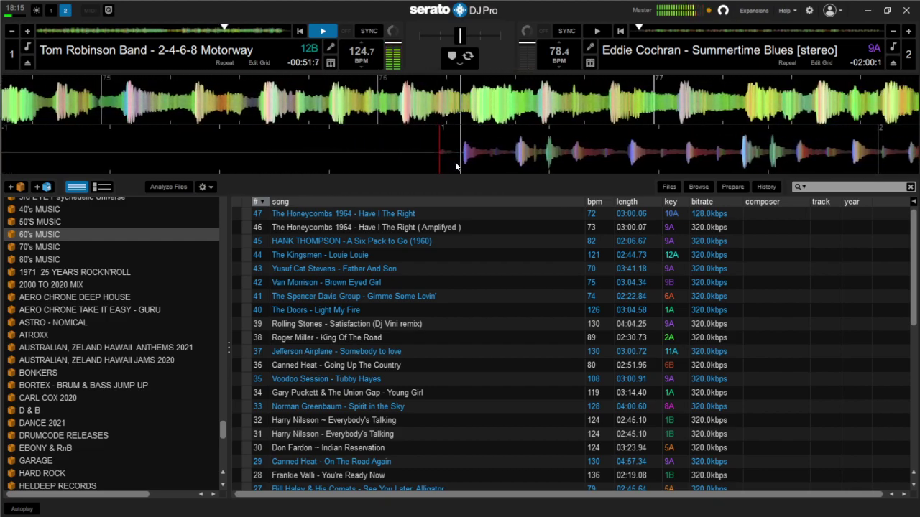
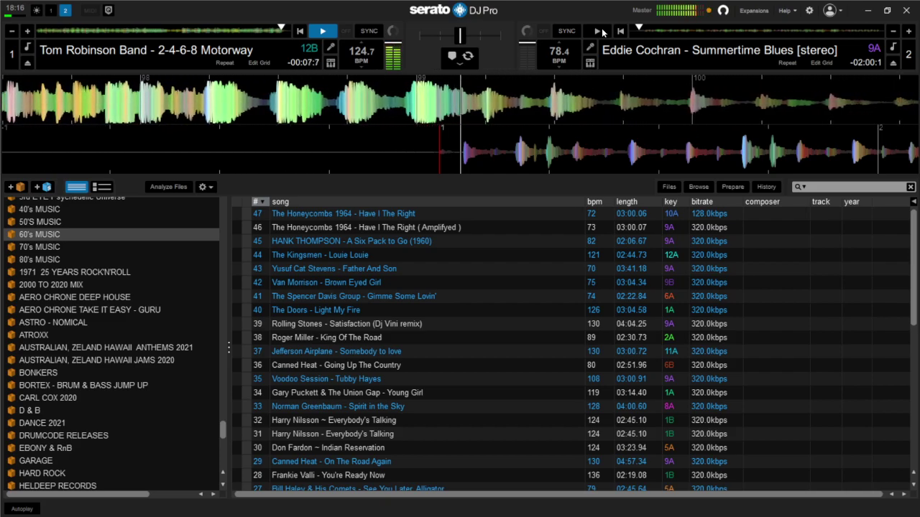
{"action": "left_click", "coordinate": [596, 30]}
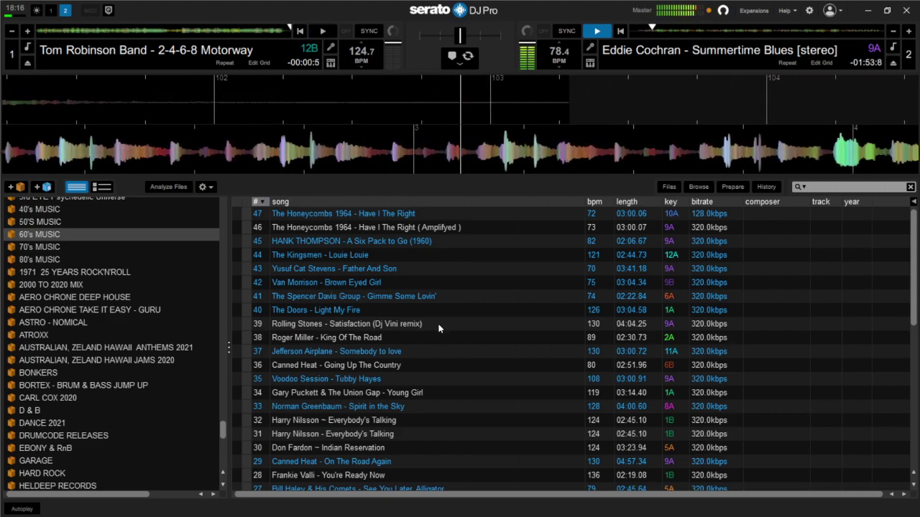
Step: Load The Honeycombs 1964 - Have I The Right onto deck 1, replacing the Amplifyed version tried first
{"action": "scroll", "coordinate": [440, 329], "scroll_direction": "down", "scroll_amount": 1}
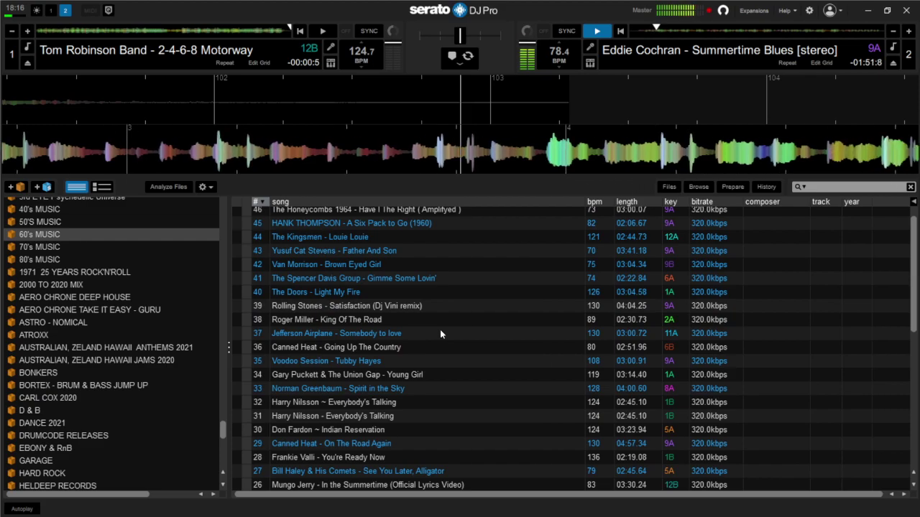
{"action": "scroll", "coordinate": [439, 328], "scroll_direction": "down", "scroll_amount": 4}
{"action": "scroll", "coordinate": [424, 280], "scroll_direction": "up", "scroll_amount": 5}
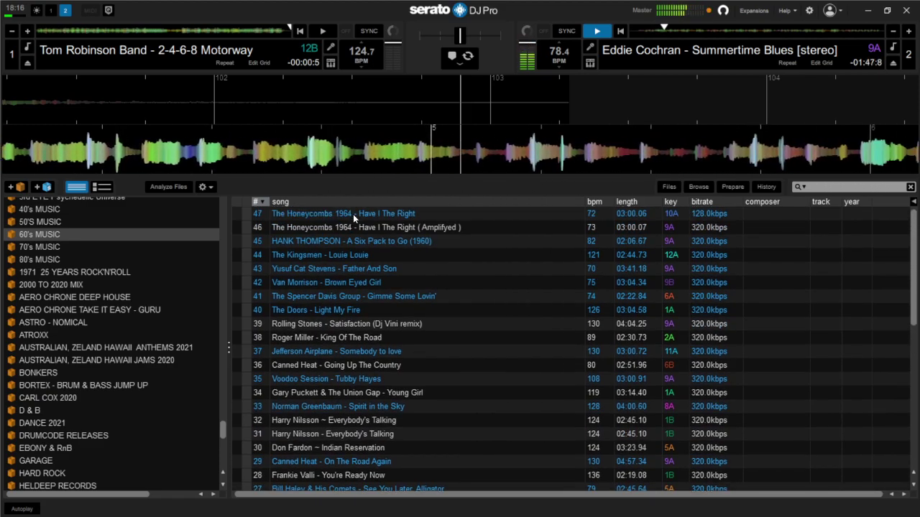
{"action": "left_click_drag", "start_coordinate": [360, 225], "coordinate": [526, 104]}
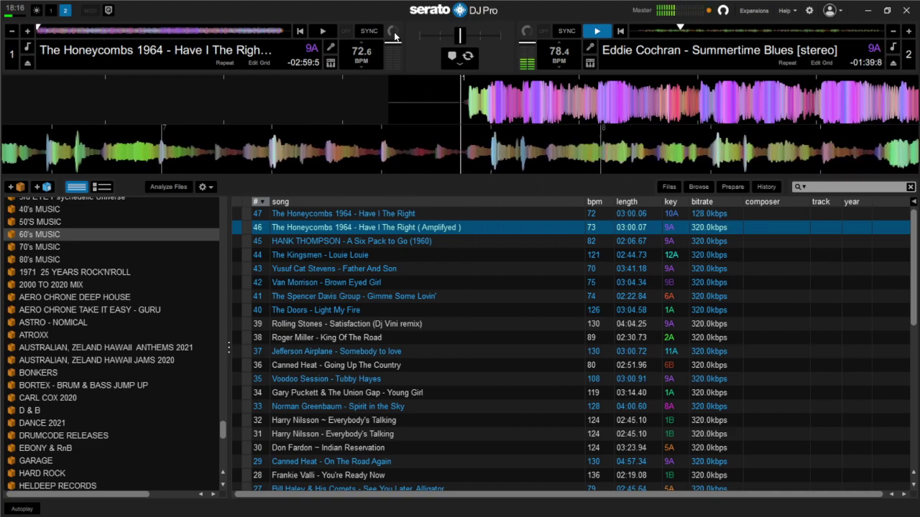
{"action": "left_click_drag", "start_coordinate": [386, 214], "coordinate": [493, 108]}
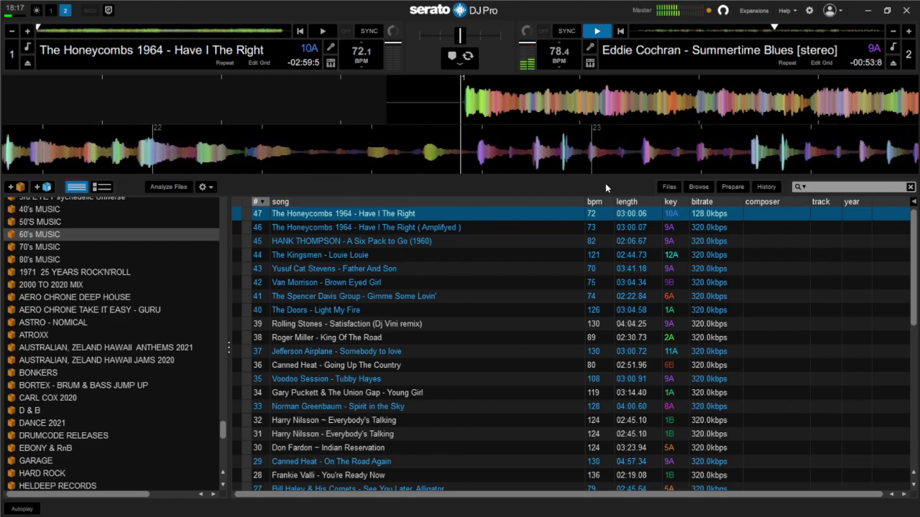
Step: Open the 50'S MUSIC crate and look through its songs down to number 1 and back
{"action": "left_click", "coordinate": [68, 224]}
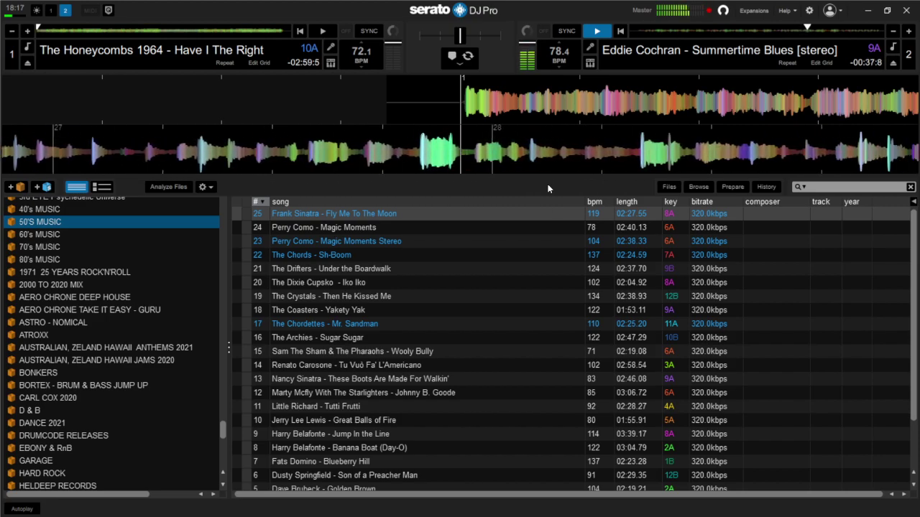
{"action": "scroll", "coordinate": [555, 283], "scroll_direction": "down", "scroll_amount": 1}
{"action": "scroll", "coordinate": [556, 287], "scroll_direction": "down", "scroll_amount": 1}
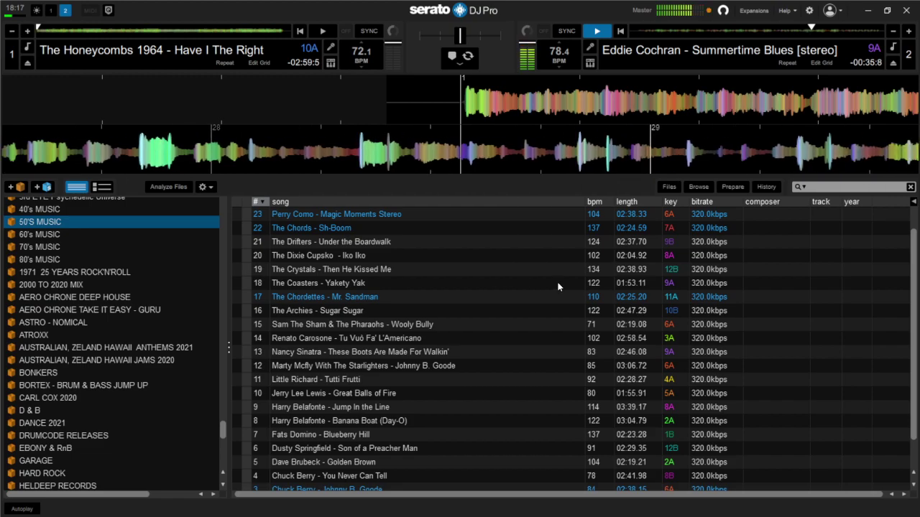
{"action": "scroll", "coordinate": [548, 279], "scroll_direction": "down", "scroll_amount": 2}
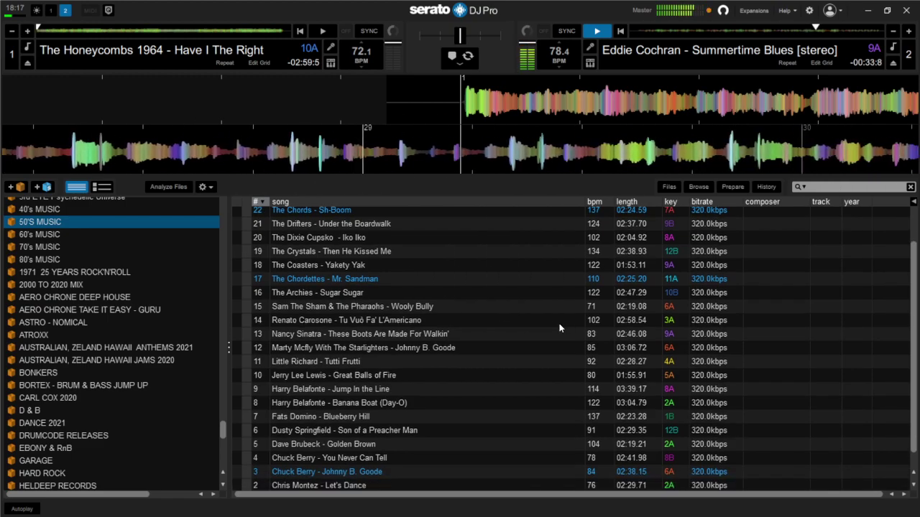
{"action": "scroll", "coordinate": [557, 325], "scroll_direction": "down", "scroll_amount": 1}
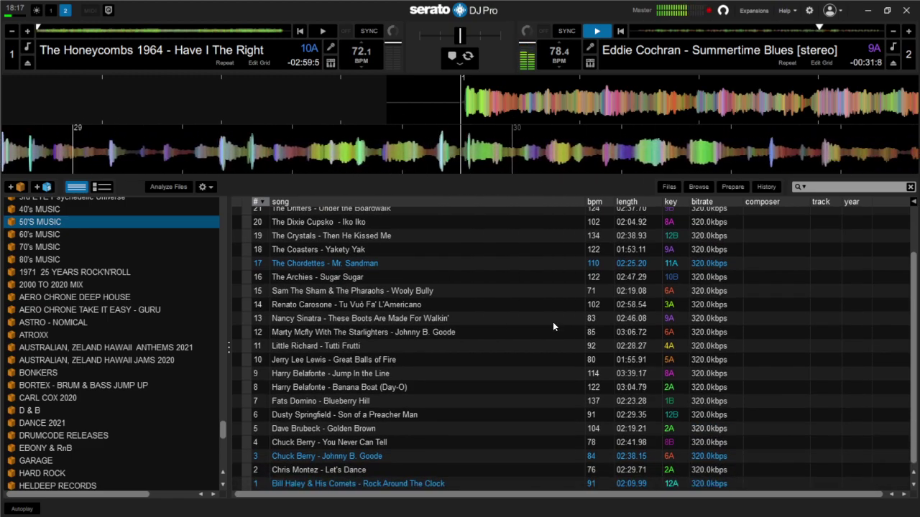
{"action": "scroll", "coordinate": [553, 325], "scroll_direction": "up", "scroll_amount": 4}
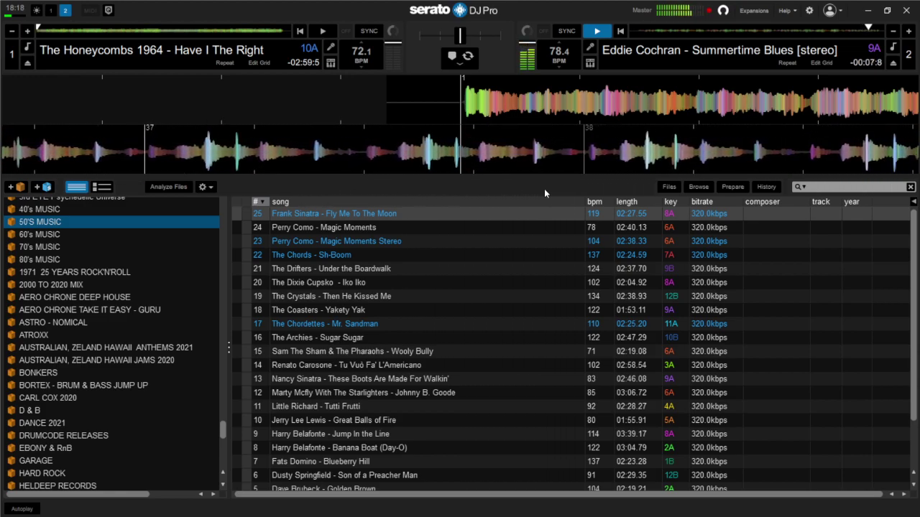
Step: Switch playback from deck 2 to The Honeycombs 1964 - Have I The Right on deck 1
{"action": "left_click", "coordinate": [321, 31]}
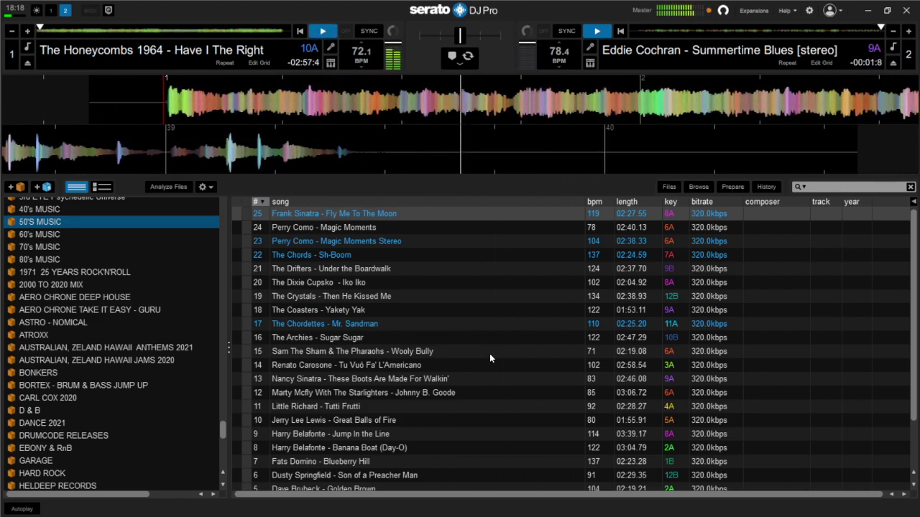
{"action": "left_click", "coordinate": [597, 31]}
Step: Load Chuck Berry - Johnny B. Goode from the 50'S MUSIC crate onto deck 2
{"action": "scroll", "coordinate": [431, 403], "scroll_direction": "down", "scroll_amount": 2}
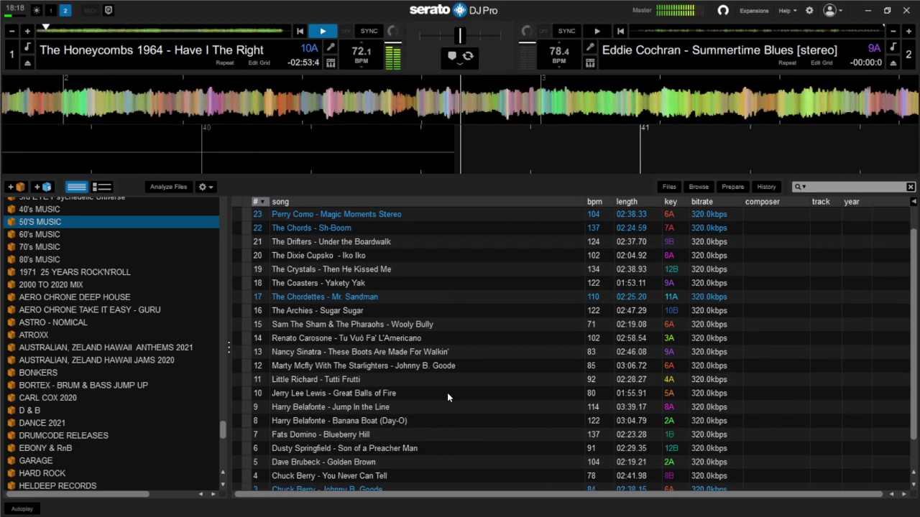
{"action": "scroll", "coordinate": [466, 406], "scroll_direction": "down", "scroll_amount": 2}
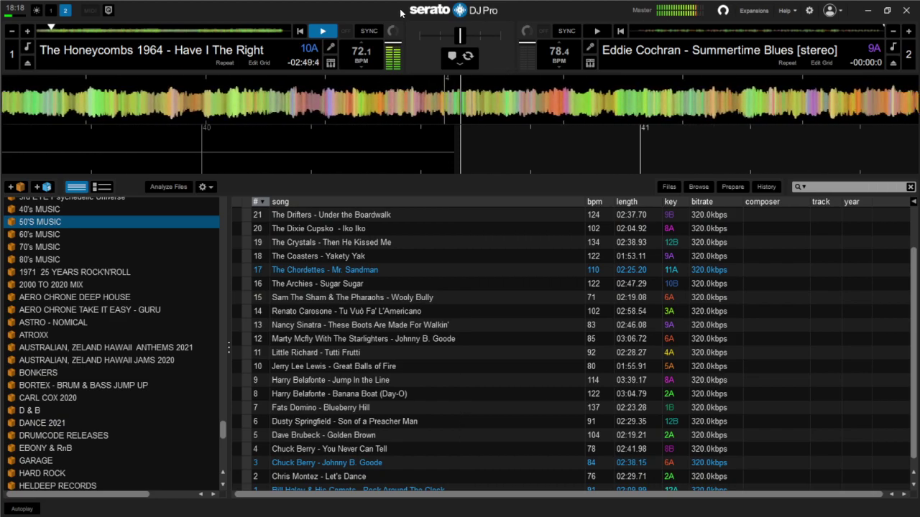
{"action": "scroll", "coordinate": [503, 394], "scroll_direction": "down", "scroll_amount": 1}
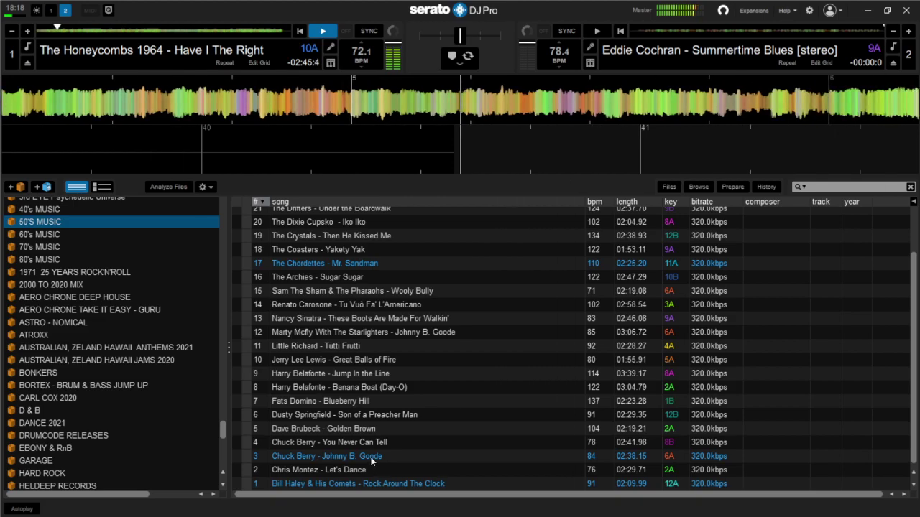
{"action": "left_click_drag", "start_coordinate": [373, 458], "coordinate": [487, 157]}
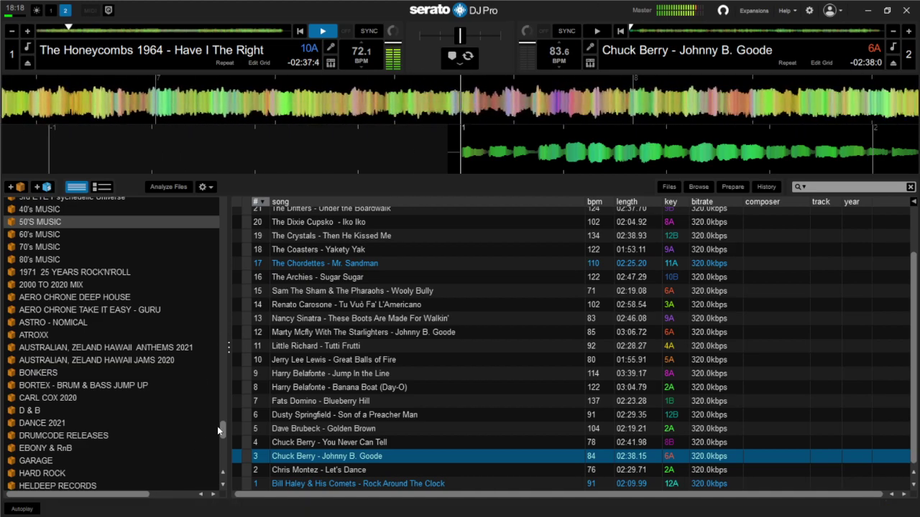
Step: Find and open the CHRISTINE MOVIE SOUND TRACK crate
{"action": "mouse_move", "coordinate": [222, 429]}
{"action": "left_mouse_down"}
{"action": "mouse_move", "coordinate": [222, 261]}
{"action": "mouse_move", "coordinate": [218, 273]}
{"action": "left_mouse_up"}
{"action": "scroll", "coordinate": [115, 390], "scroll_direction": "up", "scroll_amount": 3}
{"action": "scroll", "coordinate": [58, 282], "scroll_direction": "up", "scroll_amount": 10}
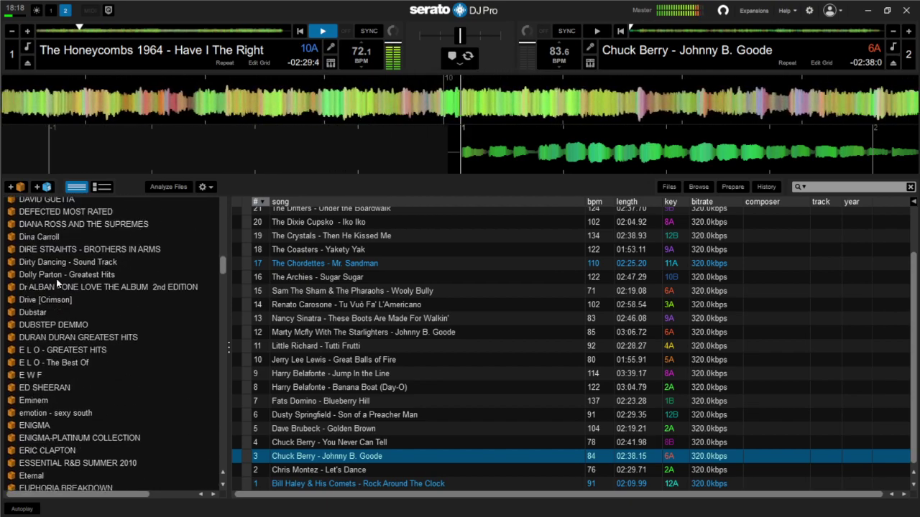
{"action": "scroll", "coordinate": [51, 276], "scroll_direction": "up", "scroll_amount": 4}
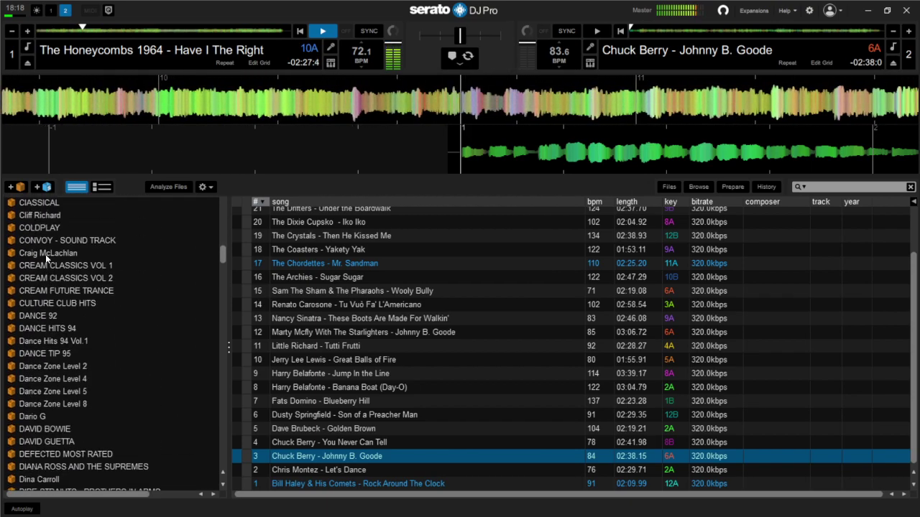
{"action": "left_click", "coordinate": [51, 236]}
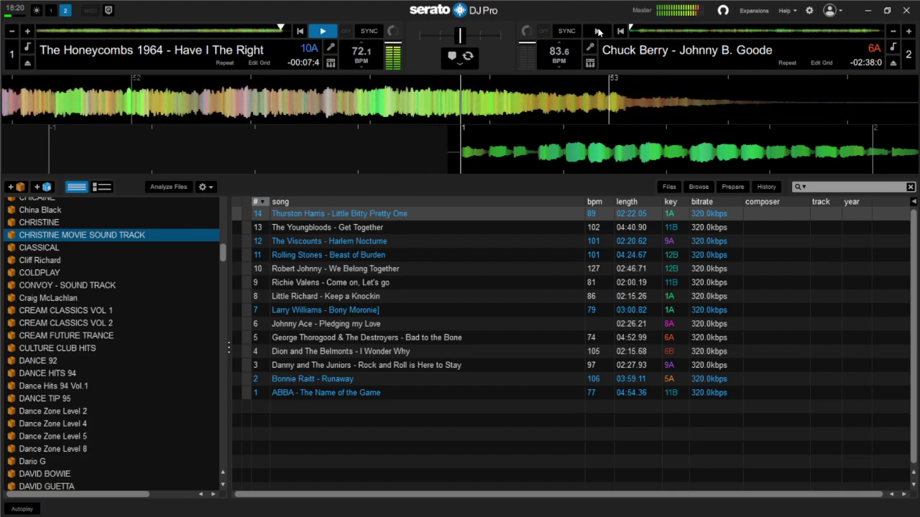
Step: Switch playback from deck 1 to Chuck Berry - Johnny B. Goode on deck 2
{"action": "left_click", "coordinate": [597, 31]}
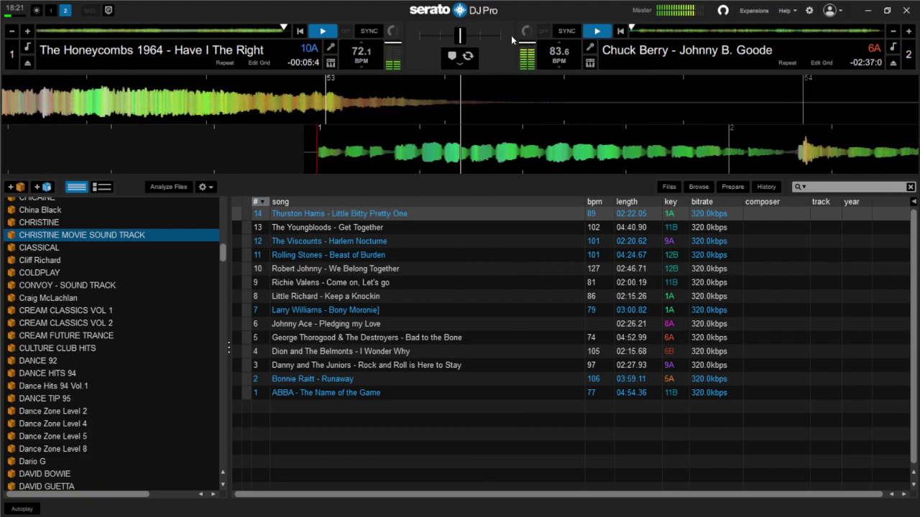
{"action": "left_click", "coordinate": [323, 31]}
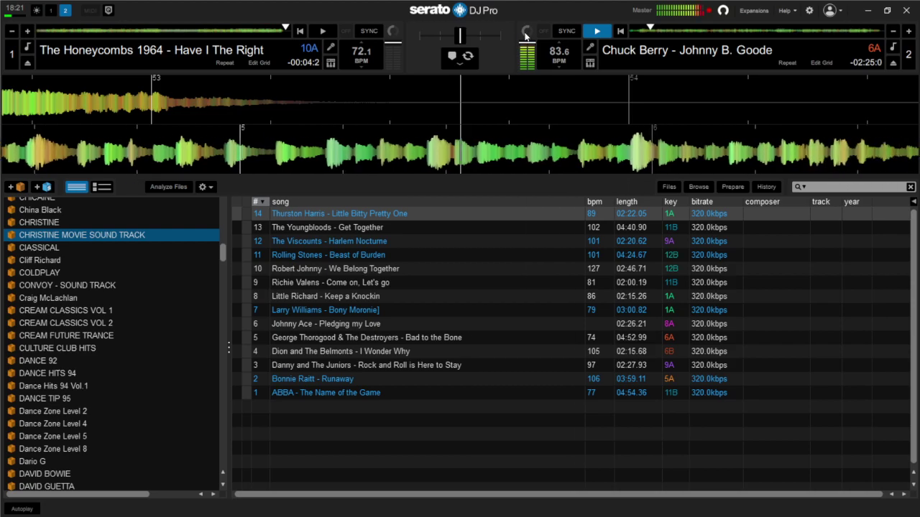
Step: Find and open the AT THE HOP crate among the crates earlier in the alphabet
{"action": "scroll", "coordinate": [114, 233], "scroll_direction": "up", "scroll_amount": 5}
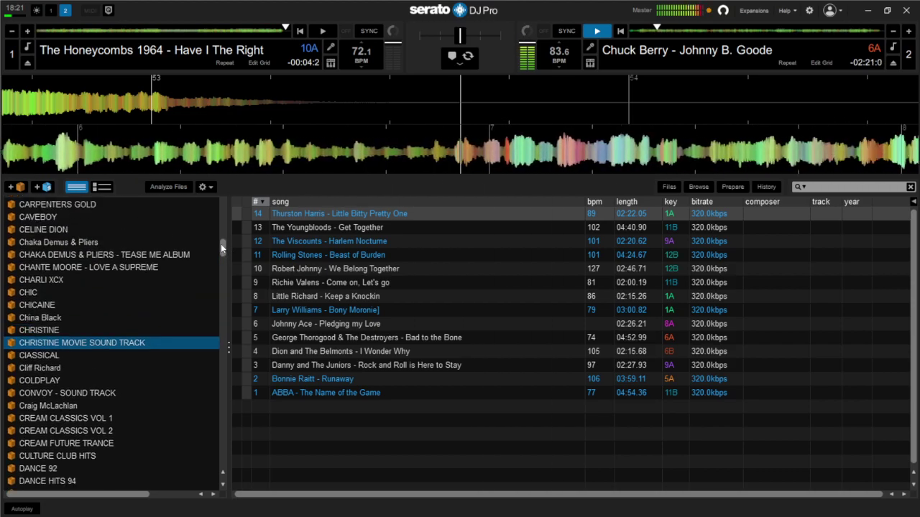
{"action": "left_click_drag", "start_coordinate": [224, 248], "coordinate": [220, 239]}
{"action": "scroll", "coordinate": [112, 244], "scroll_direction": "up", "scroll_amount": 6}
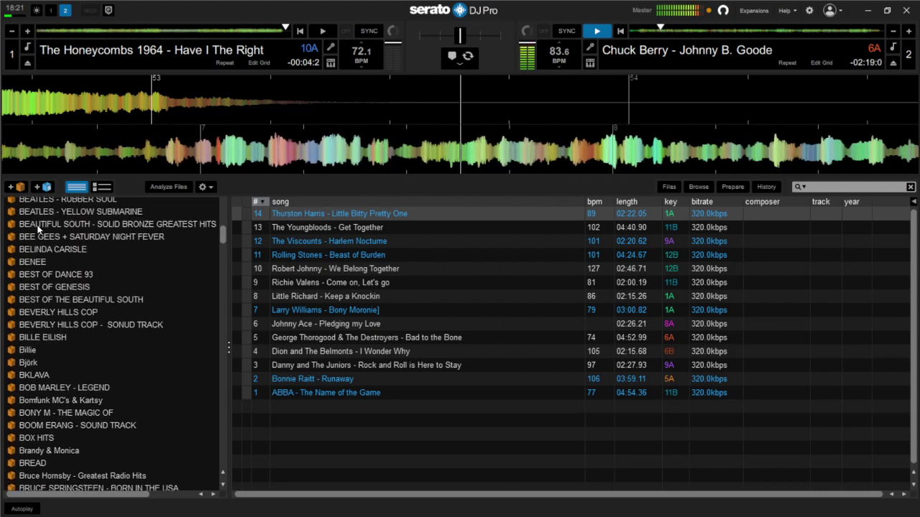
{"action": "scroll", "coordinate": [47, 209], "scroll_direction": "up", "scroll_amount": 2}
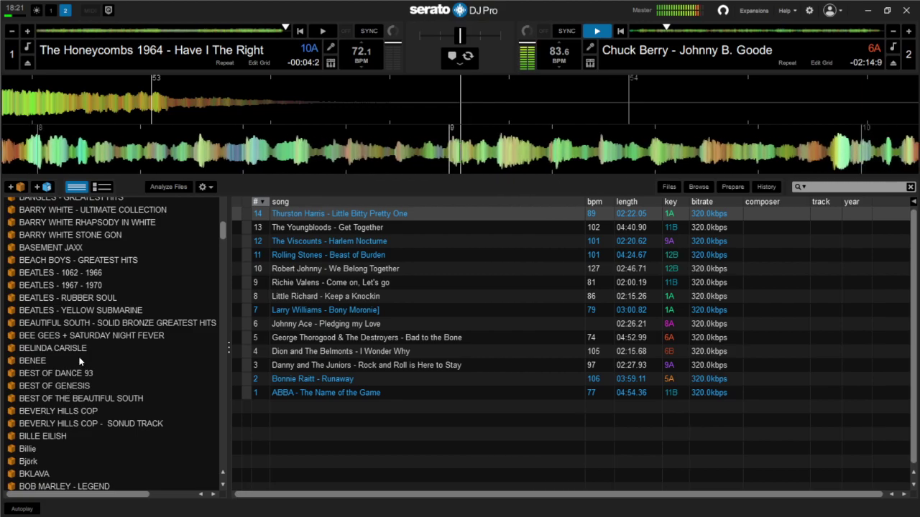
{"action": "scroll", "coordinate": [60, 243], "scroll_direction": "up", "scroll_amount": 2}
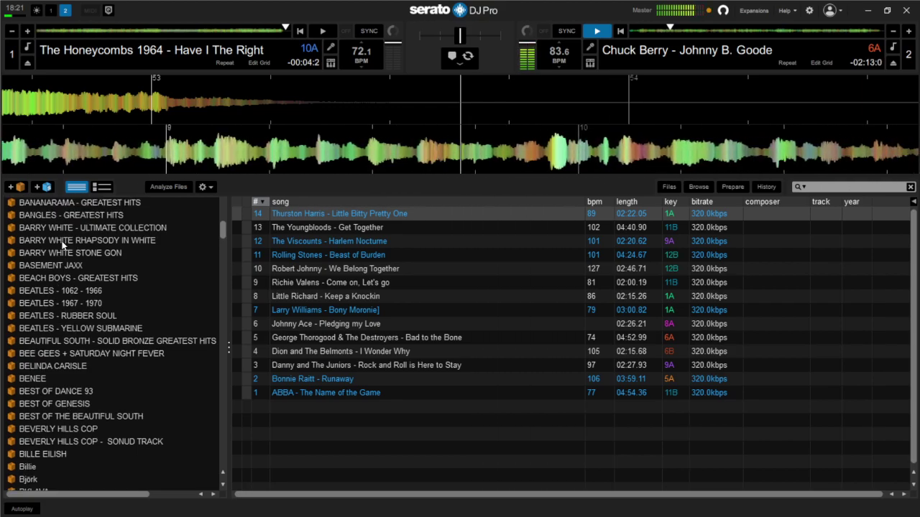
{"action": "scroll", "coordinate": [36, 234], "scroll_direction": "up", "scroll_amount": 3}
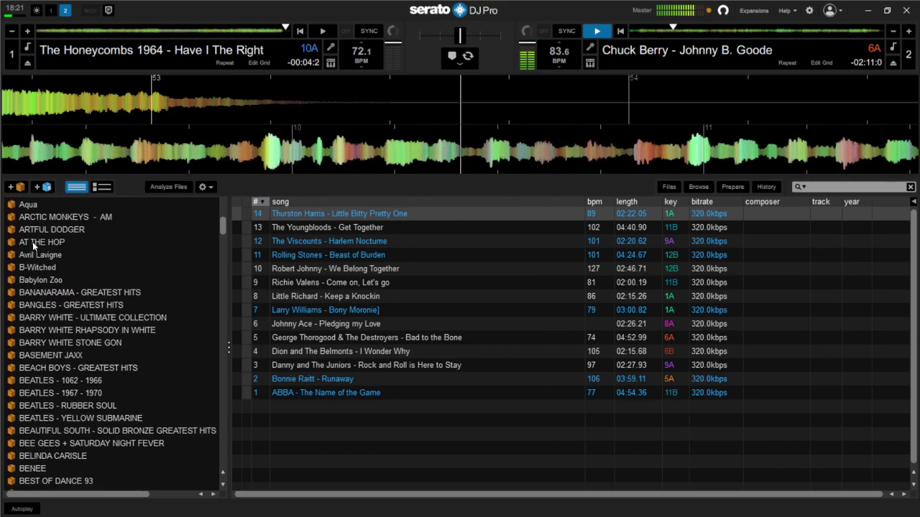
{"action": "left_click", "coordinate": [33, 242]}
{"action": "scroll", "coordinate": [403, 431], "scroll_direction": "down", "scroll_amount": 1}
{"action": "scroll", "coordinate": [406, 410], "scroll_direction": "up", "scroll_amount": 1}
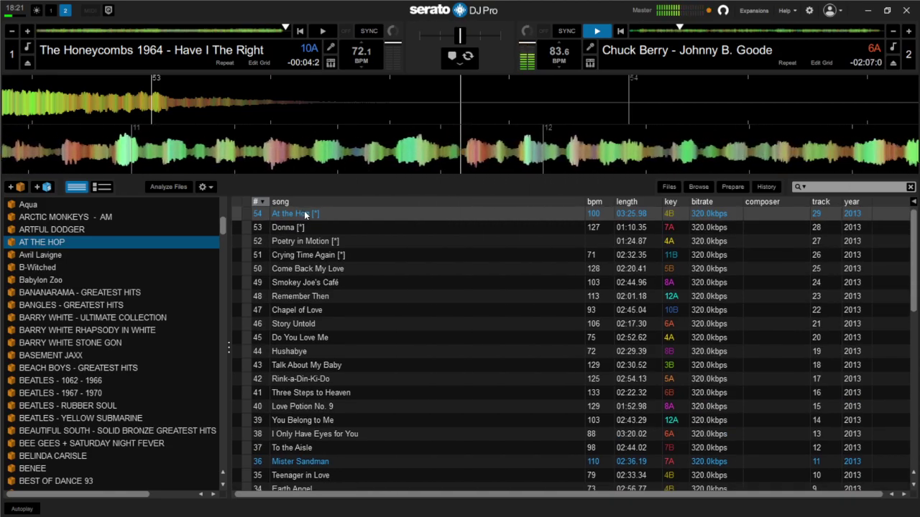
Step: Load Life Is But a Dream by The Harptones onto deck 1, replacing At the Hop [*] tried first
{"action": "left_click_drag", "start_coordinate": [304, 213], "coordinate": [495, 108]}
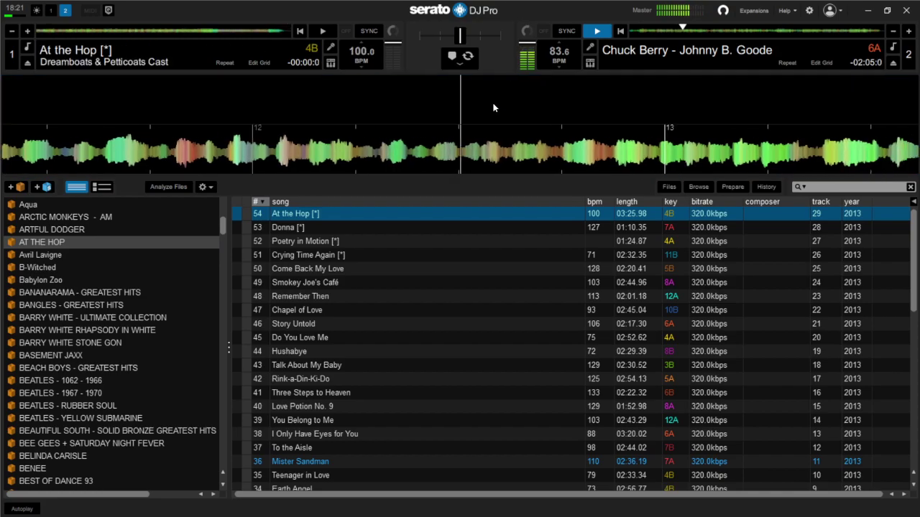
{"action": "scroll", "coordinate": [364, 375], "scroll_direction": "down", "scroll_amount": 2}
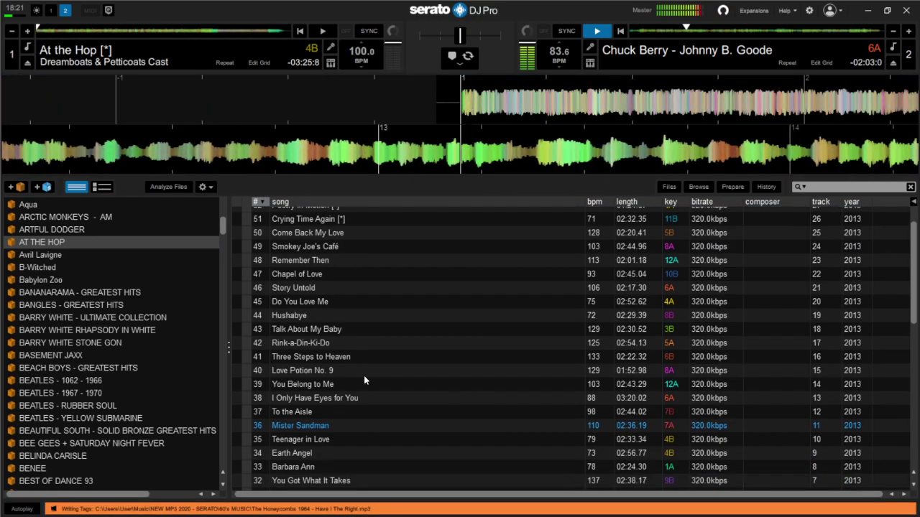
{"action": "scroll", "coordinate": [364, 375], "scroll_direction": "down", "scroll_amount": 4}
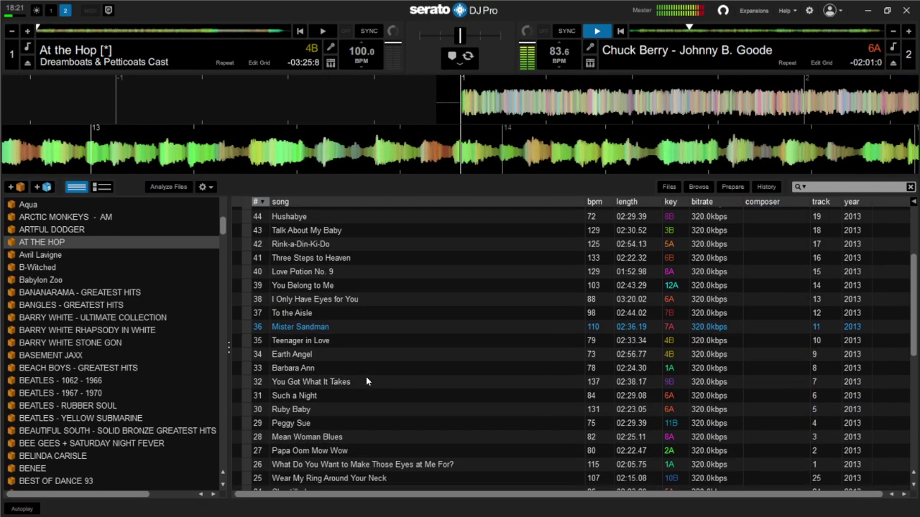
{"action": "scroll", "coordinate": [366, 381], "scroll_direction": "down", "scroll_amount": 2}
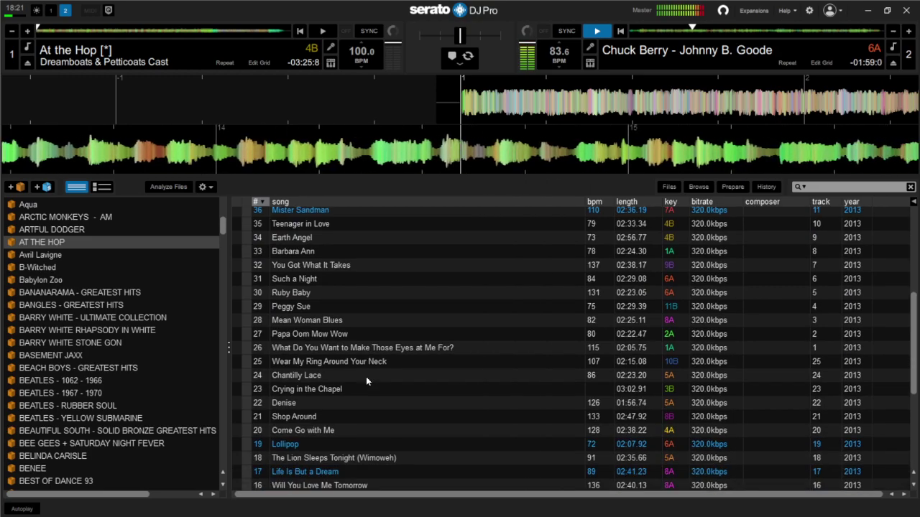
{"action": "scroll", "coordinate": [366, 381], "scroll_direction": "down", "scroll_amount": 2}
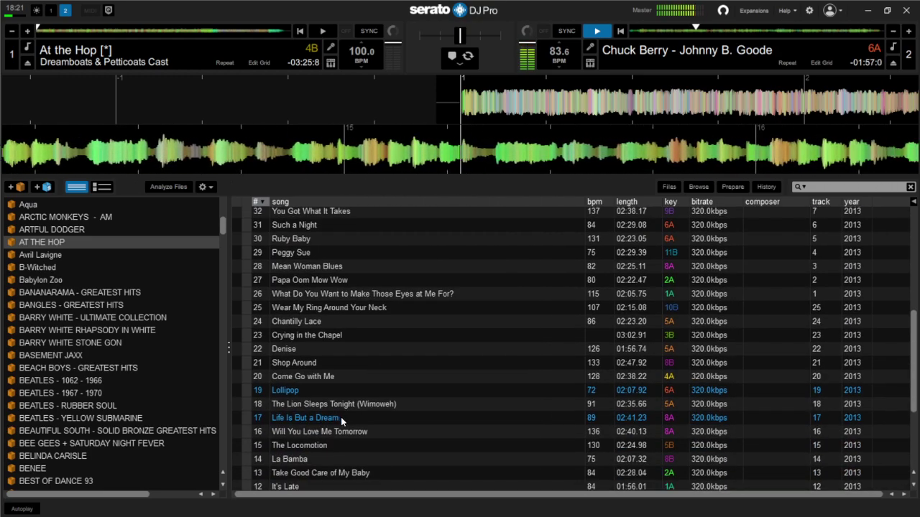
{"action": "left_click_drag", "start_coordinate": [341, 421], "coordinate": [499, 96]}
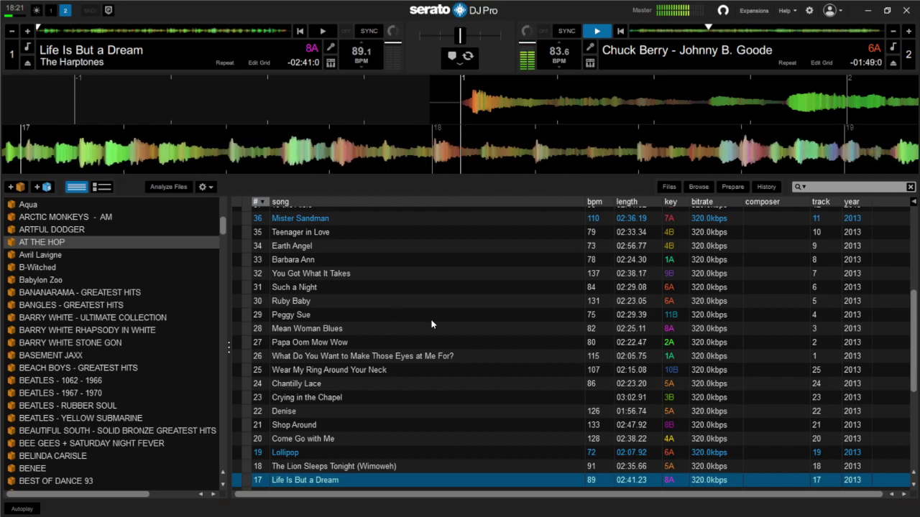
Step: Look through the remaining songs of the AT THE HOP crate down to number 1
{"action": "scroll", "coordinate": [431, 328], "scroll_direction": "down", "scroll_amount": 4}
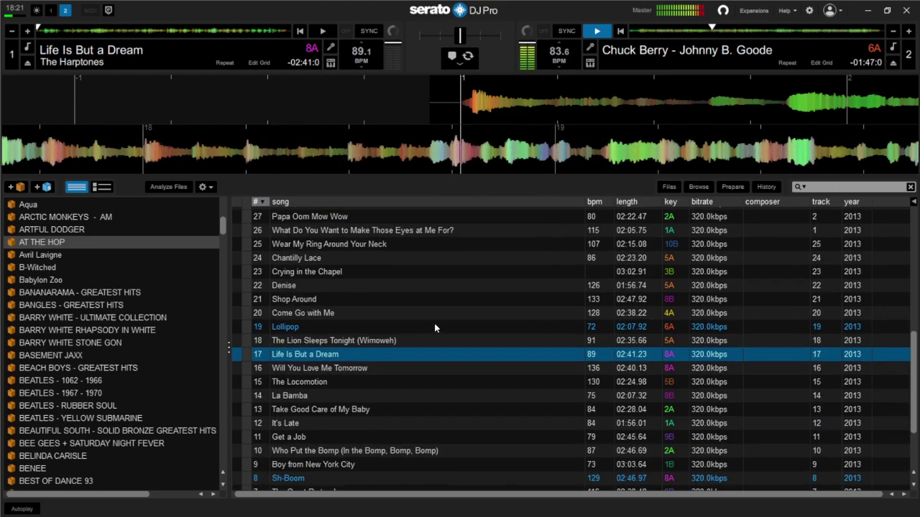
{"action": "scroll", "coordinate": [434, 328], "scroll_direction": "down", "scroll_amount": 2}
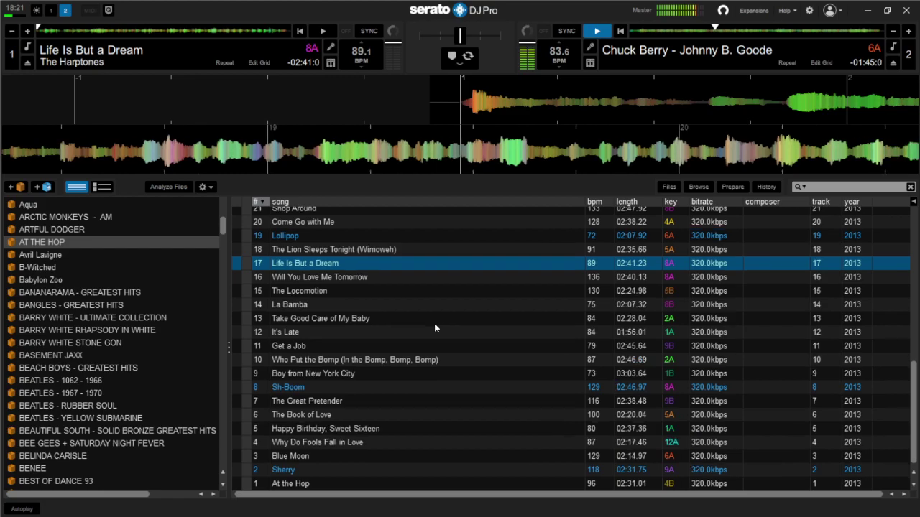
{"action": "scroll", "coordinate": [440, 324], "scroll_direction": "up", "scroll_amount": 1}
{"action": "scroll", "coordinate": [517, 205], "scroll_direction": "down", "scroll_amount": 1}
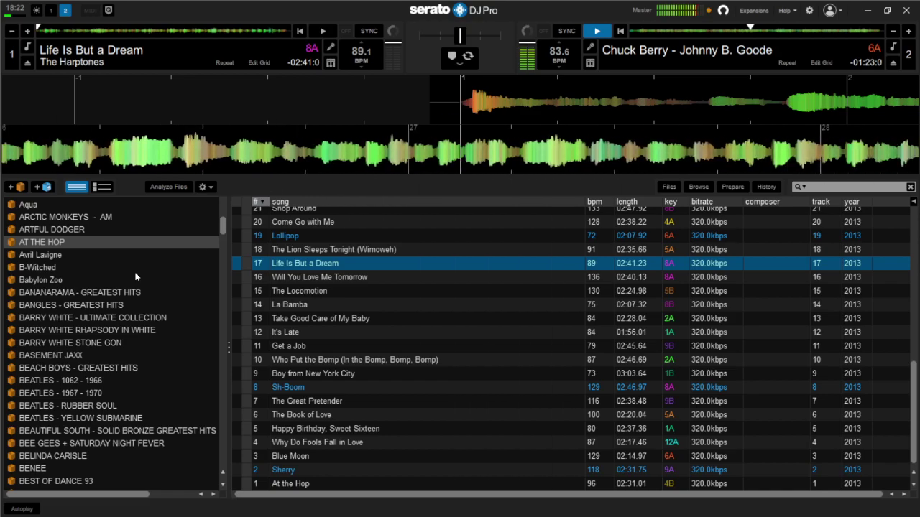
Step: Find and open THE DISH MOVIE SOUND TRACK crate
{"action": "left_click_drag", "start_coordinate": [222, 228], "coordinate": [202, 381]}
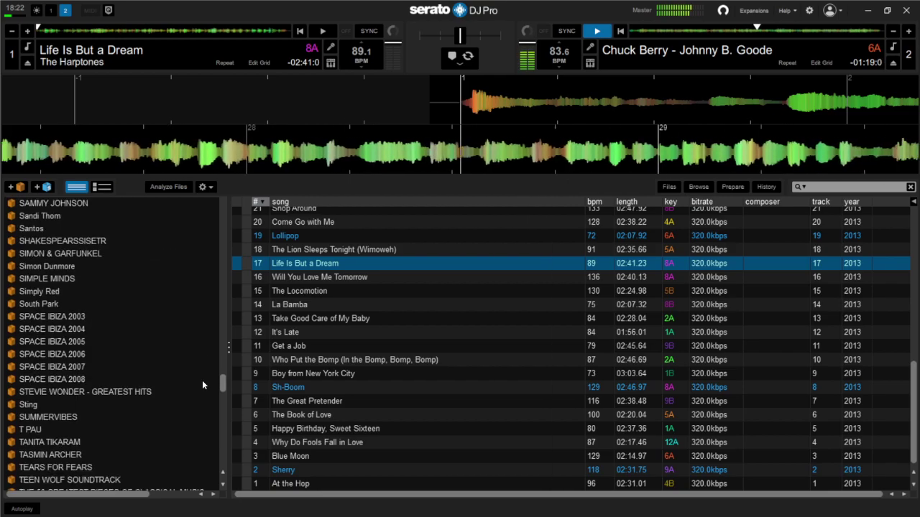
{"action": "scroll", "coordinate": [202, 380], "scroll_direction": "down", "scroll_amount": 3}
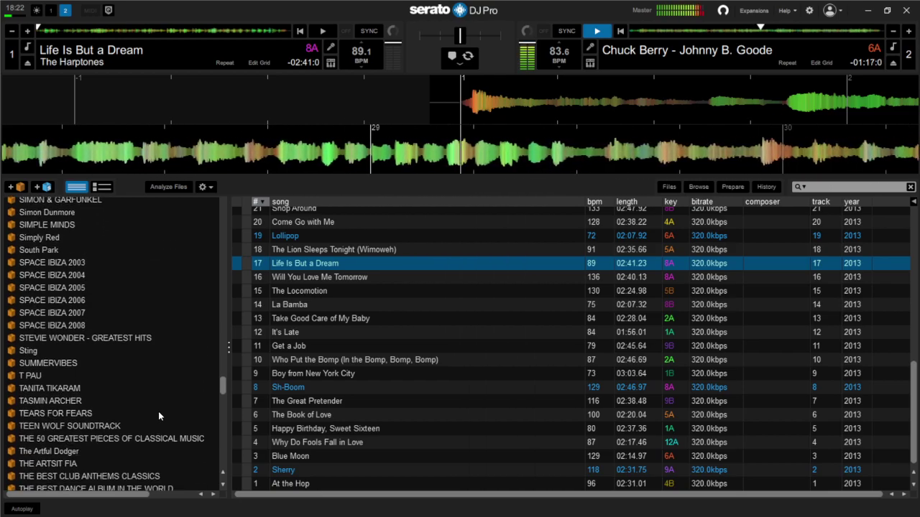
{"action": "scroll", "coordinate": [141, 421], "scroll_direction": "down", "scroll_amount": 2}
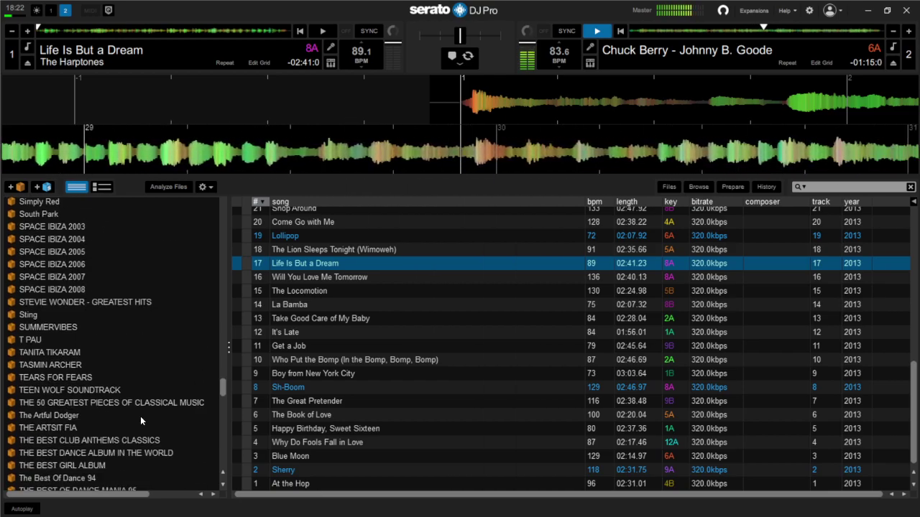
{"action": "scroll", "coordinate": [153, 450], "scroll_direction": "down", "scroll_amount": 3}
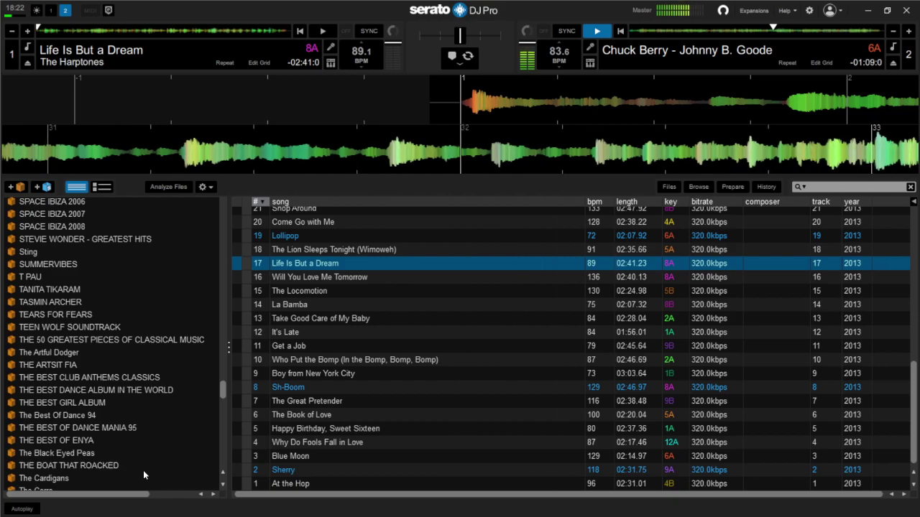
{"action": "scroll", "coordinate": [94, 467], "scroll_direction": "down", "scroll_amount": 3}
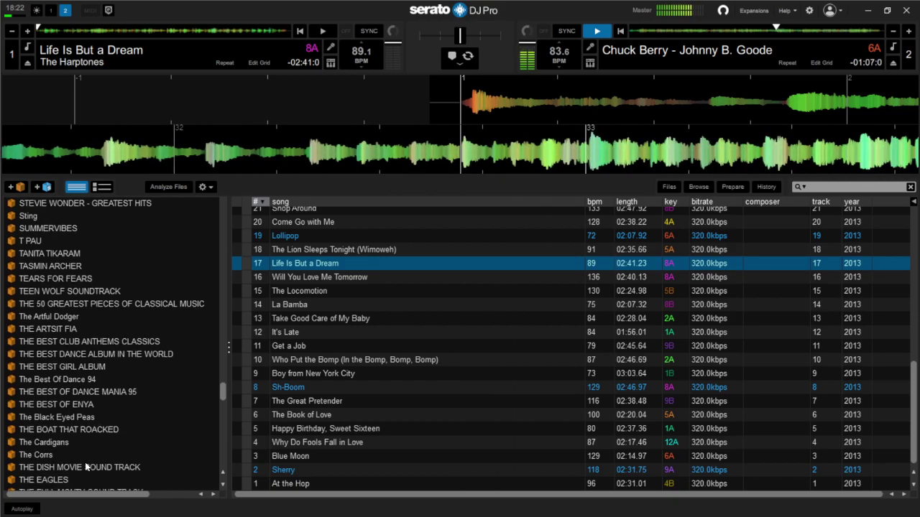
{"action": "left_click", "coordinate": [87, 458]}
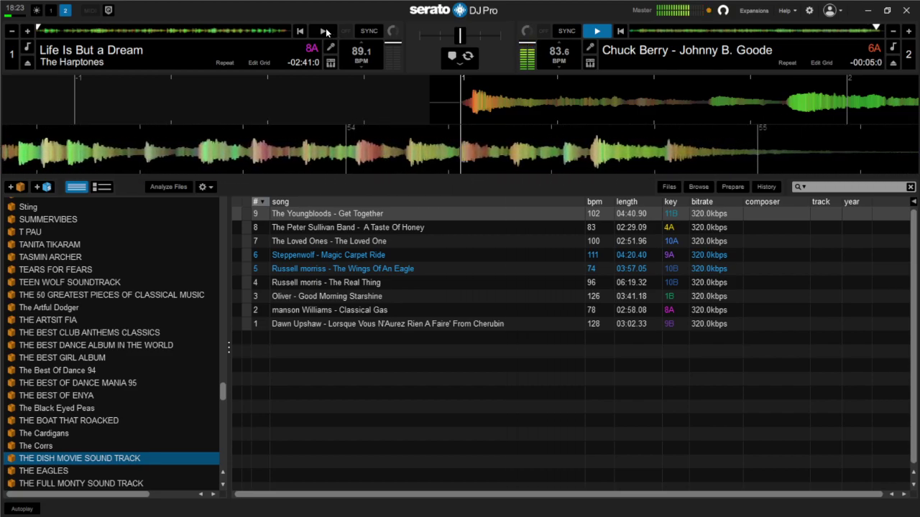
Step: Switch playback from deck 2 to Life Is But a Dream on deck 1
{"action": "left_click", "coordinate": [324, 31]}
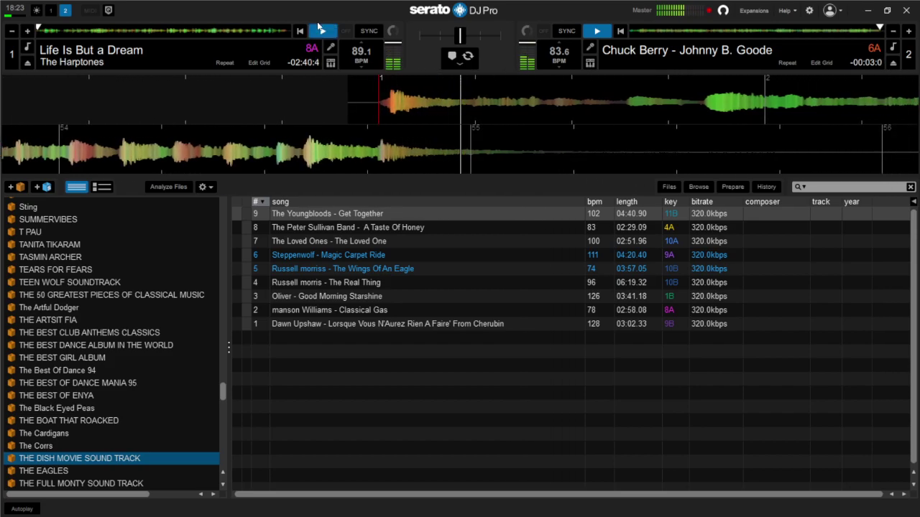
{"action": "left_click", "coordinate": [593, 31]}
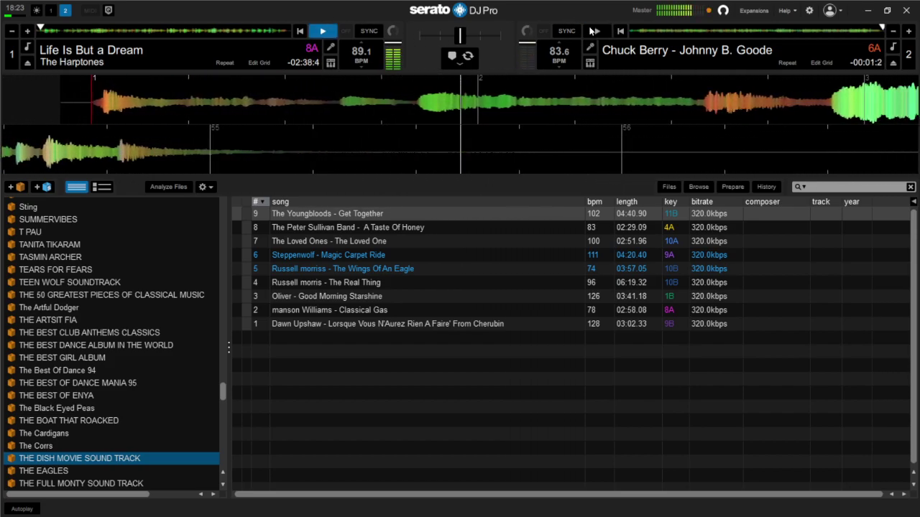
Step: Load Steppenwolf - Magic Carpet Ride onto deck 2 and cue it ahead of its first beat marker
{"action": "left_click_drag", "start_coordinate": [344, 253], "coordinate": [470, 154]}
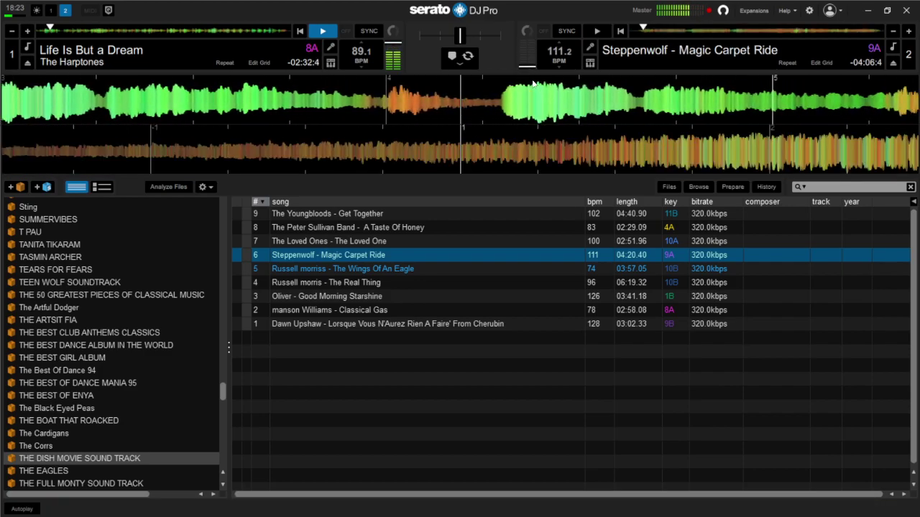
{"action": "left_click_drag", "start_coordinate": [558, 162], "coordinate": [876, 158]}
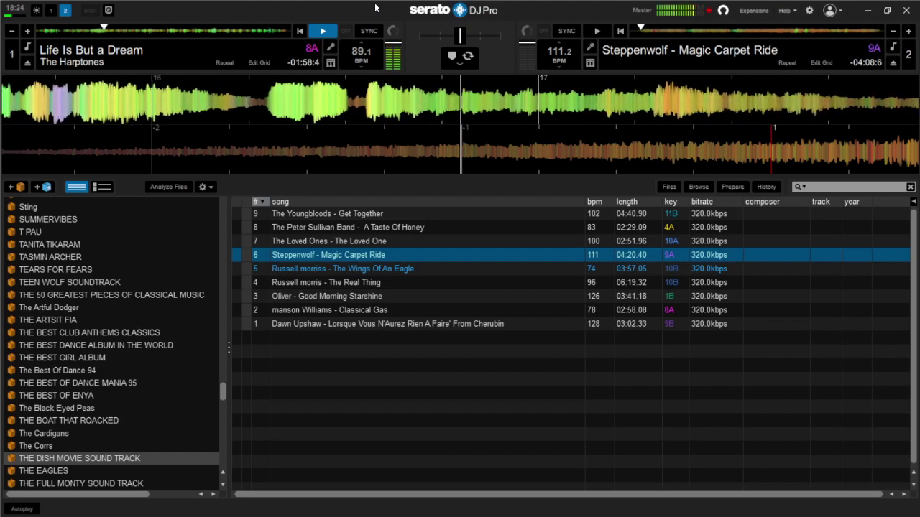
Step: Find and open the AT THE HOP crate
{"action": "left_click_drag", "start_coordinate": [222, 390], "coordinate": [207, 179]}
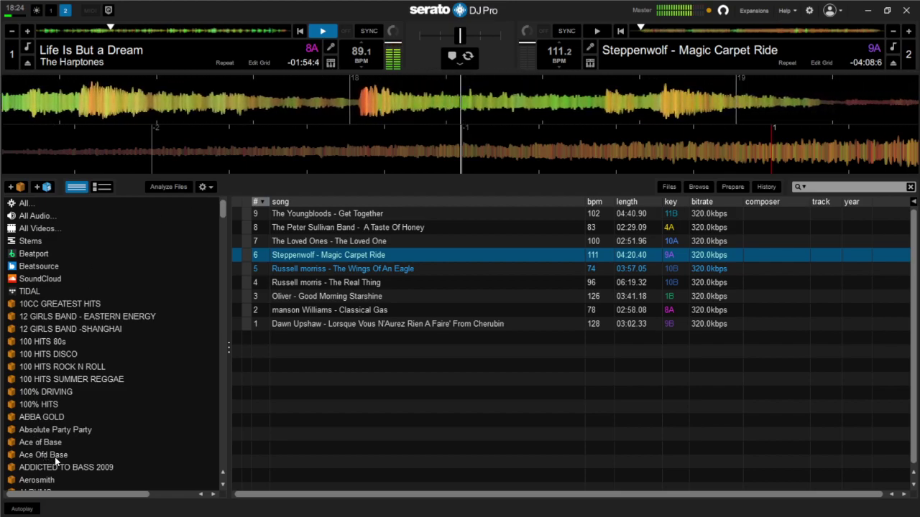
{"action": "scroll", "coordinate": [56, 459], "scroll_direction": "down", "scroll_amount": 5}
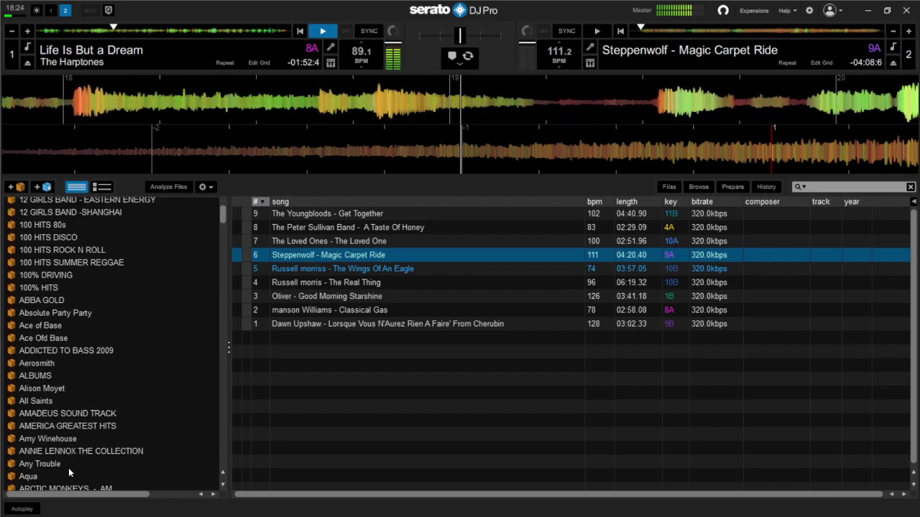
{"action": "scroll", "coordinate": [50, 464], "scroll_direction": "down", "scroll_amount": 3}
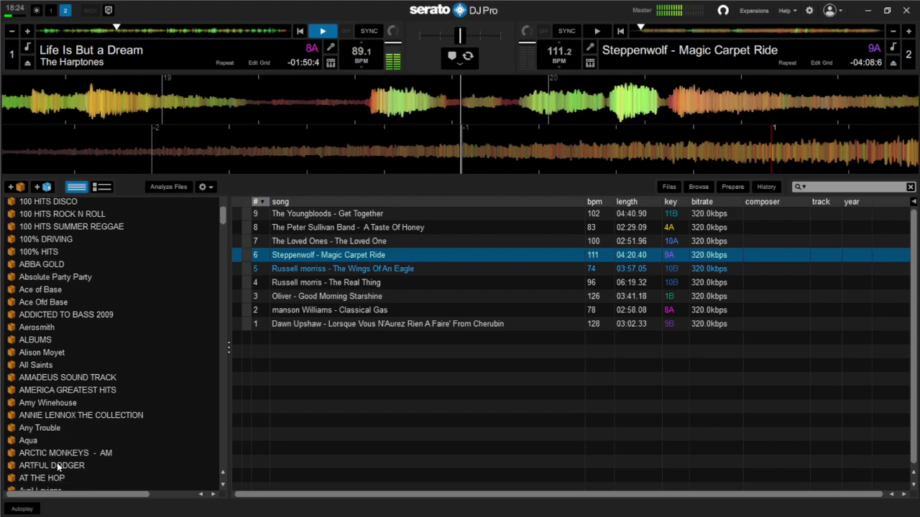
{"action": "left_click", "coordinate": [59, 463]}
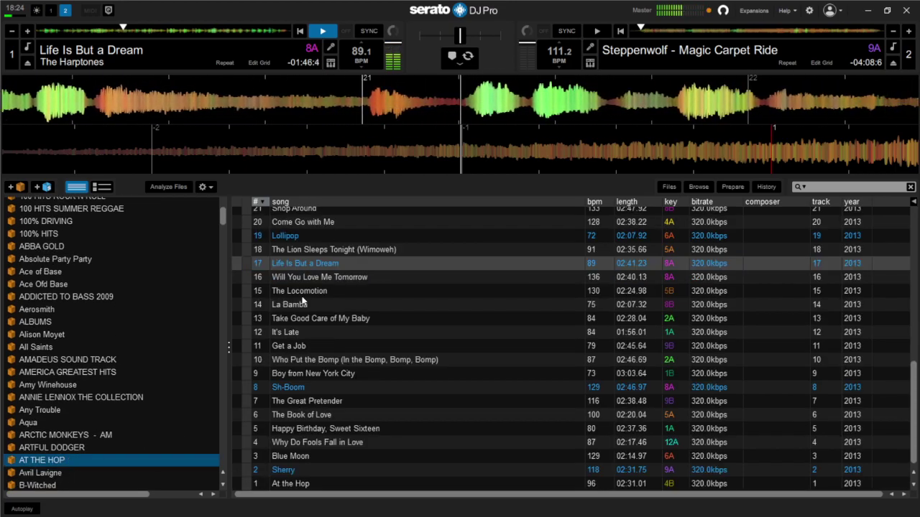
Step: Load At the Hop [*], song 54 of the crate, onto deck 2 and switch playback to it from deck 1
{"action": "scroll", "coordinate": [314, 288], "scroll_direction": "up", "scroll_amount": 5}
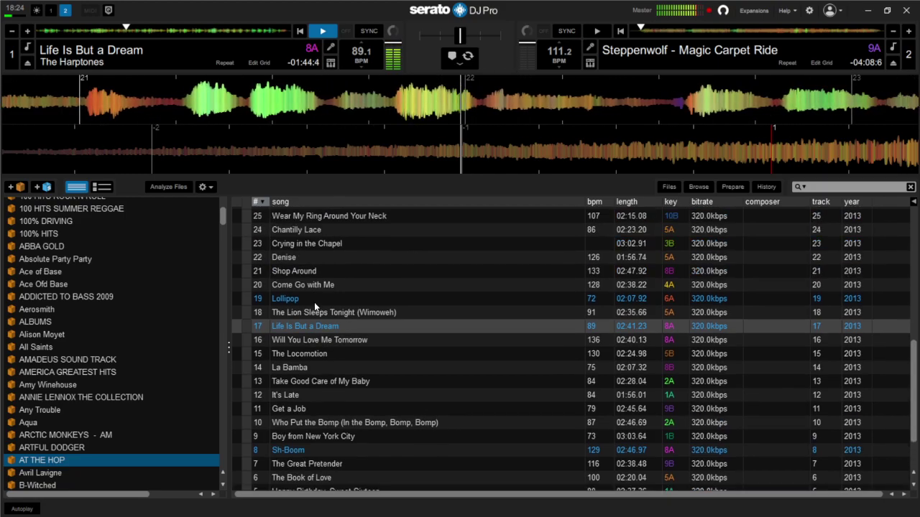
{"action": "scroll", "coordinate": [314, 283], "scroll_direction": "up", "scroll_amount": 10}
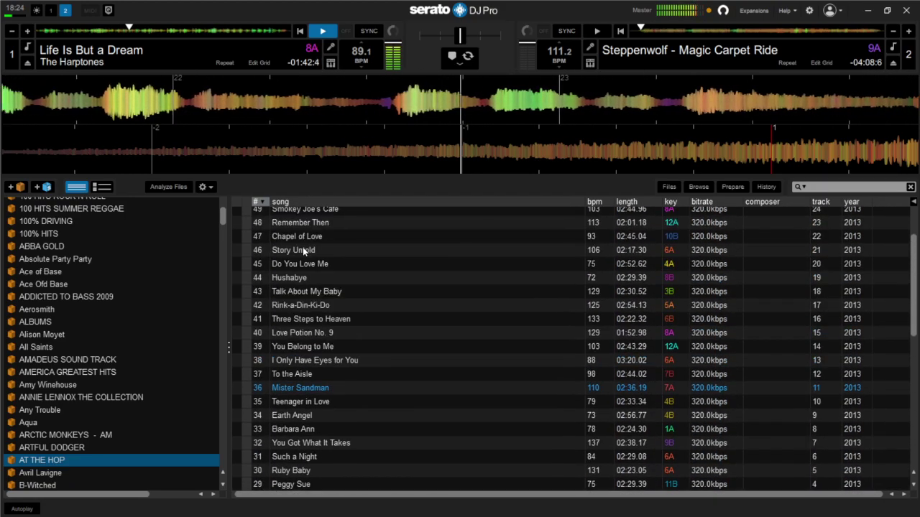
{"action": "scroll", "coordinate": [305, 244], "scroll_direction": "up", "scroll_amount": 2}
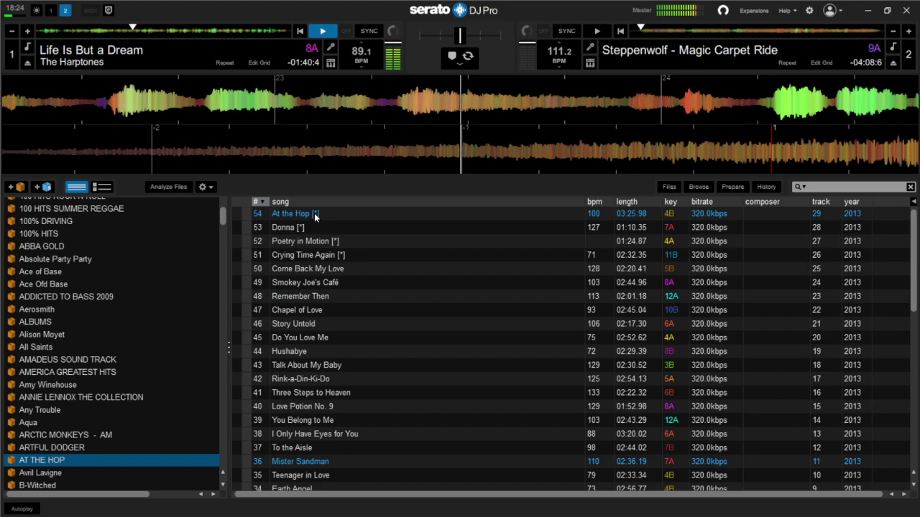
{"action": "left_click_drag", "start_coordinate": [315, 216], "coordinate": [433, 157]}
{"action": "left_click_drag", "start_coordinate": [490, 129], "coordinate": [491, 136]}
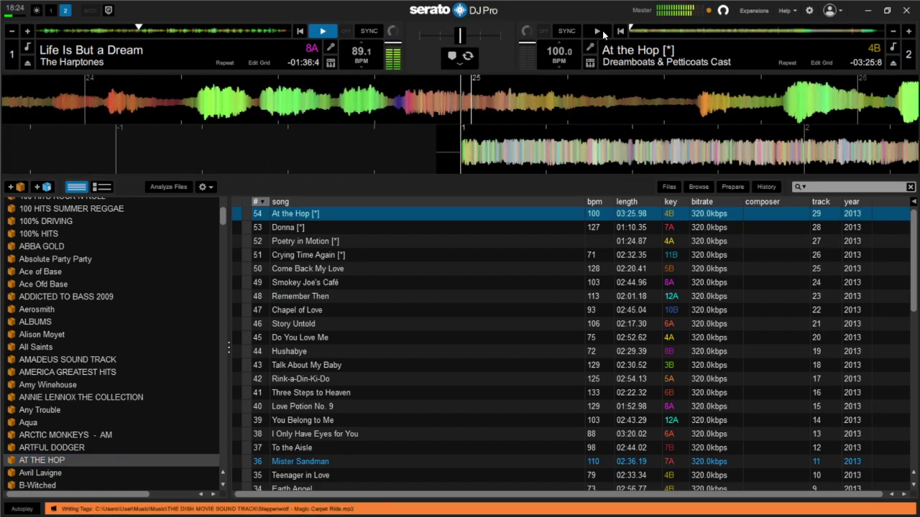
{"action": "left_click", "coordinate": [601, 31]}
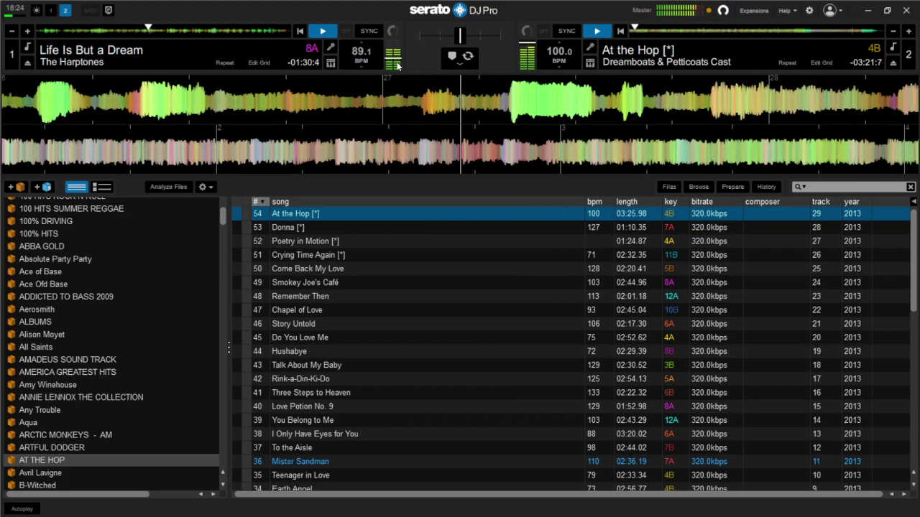
{"action": "key", "text": "w"}
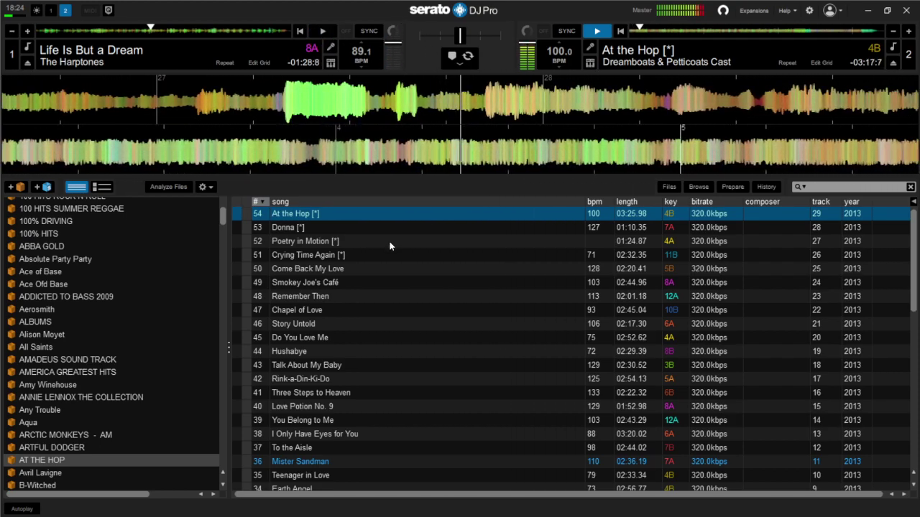
Step: Look through the songs of the AT THE HOP crate for the next track to play
{"action": "scroll", "coordinate": [372, 375], "scroll_direction": "down", "scroll_amount": 2}
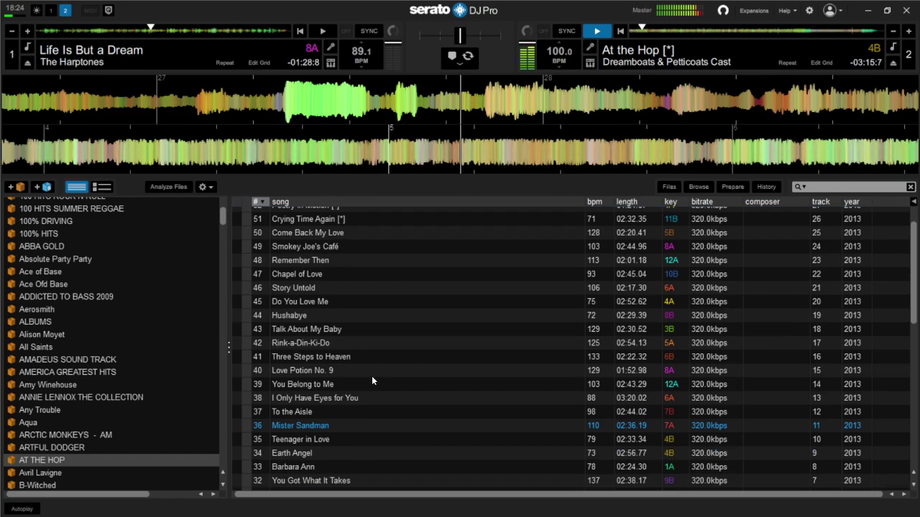
{"action": "scroll", "coordinate": [343, 299], "scroll_direction": "up", "scroll_amount": 2}
{"action": "scroll", "coordinate": [345, 302], "scroll_direction": "down", "scroll_amount": 5}
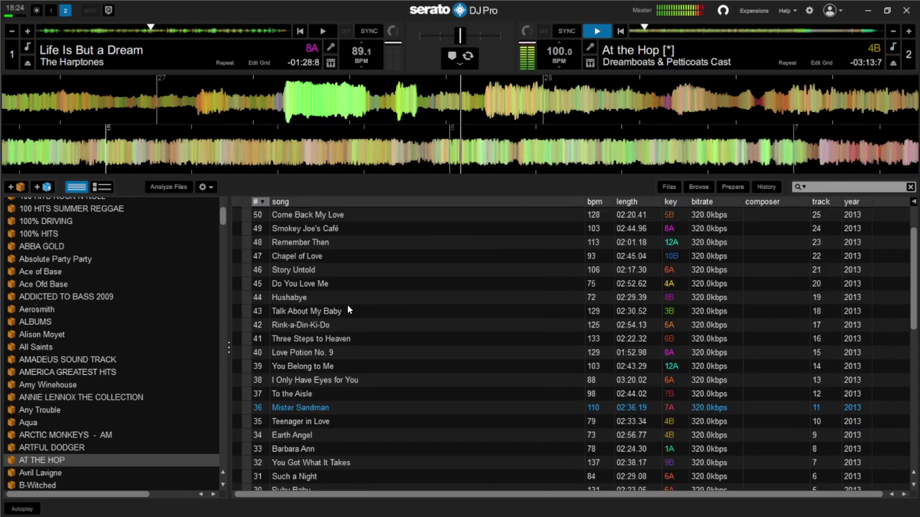
{"action": "scroll", "coordinate": [359, 388], "scroll_direction": "down", "scroll_amount": 1}
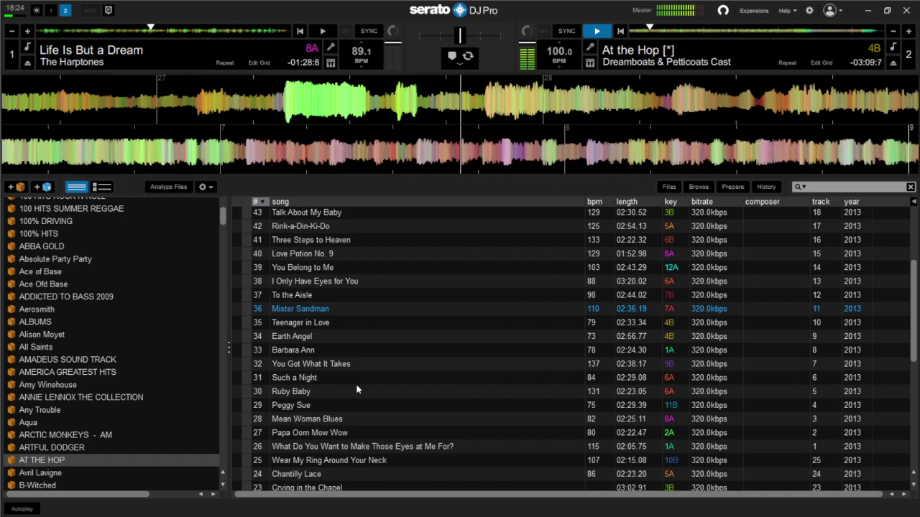
{"action": "scroll", "coordinate": [356, 389], "scroll_direction": "down", "scroll_amount": 3}
{"action": "scroll", "coordinate": [358, 391], "scroll_direction": "down", "scroll_amount": 4}
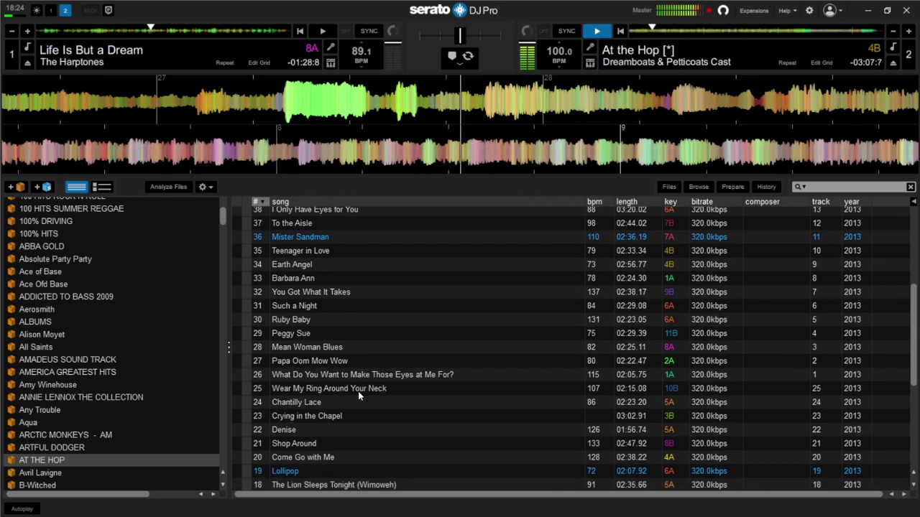
{"action": "scroll", "coordinate": [363, 438], "scroll_direction": "down", "scroll_amount": 5}
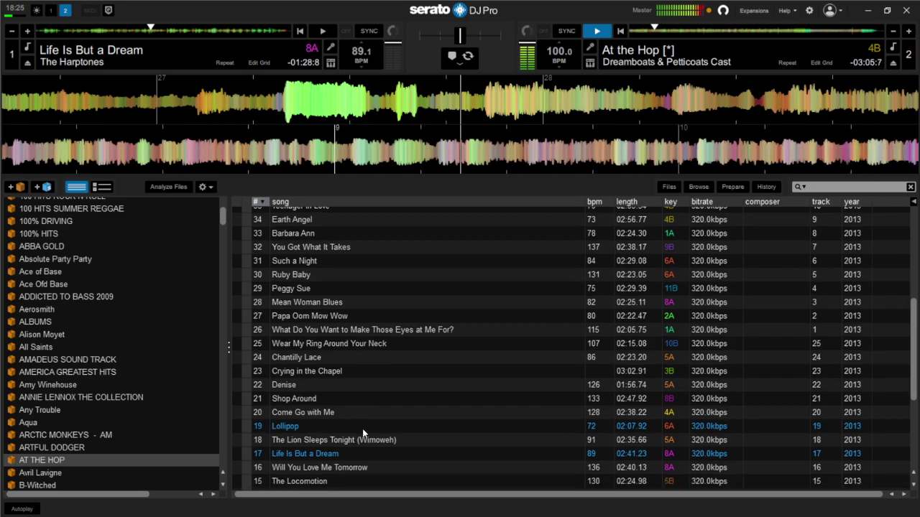
{"action": "scroll", "coordinate": [365, 442], "scroll_direction": "down", "scroll_amount": 3}
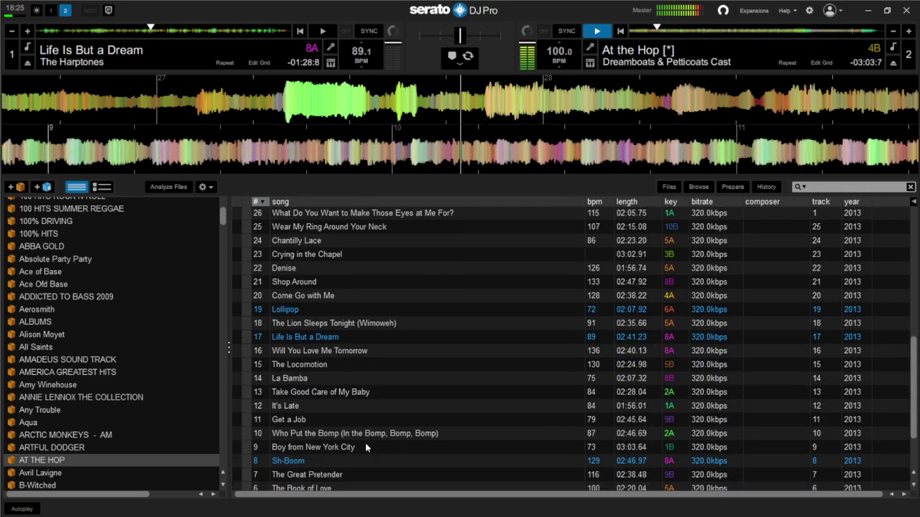
{"action": "left_click", "coordinate": [320, 455]}
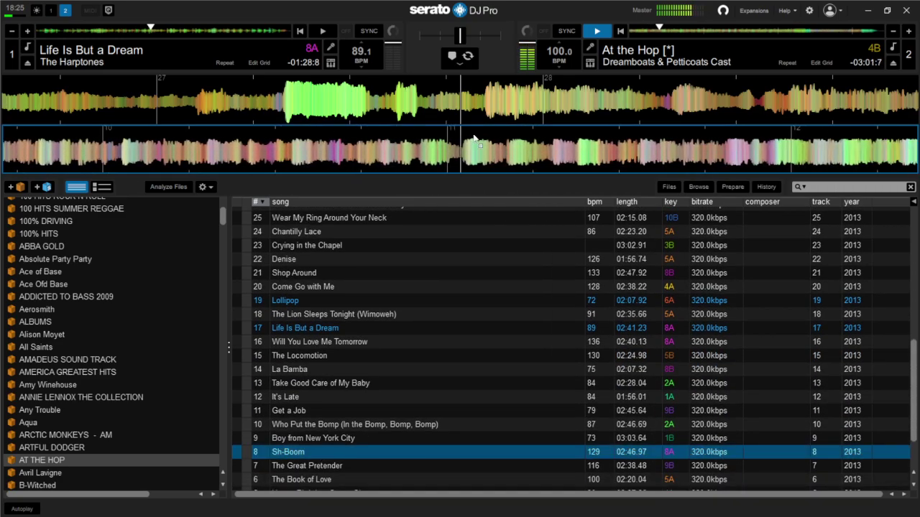
{"action": "scroll", "coordinate": [374, 345], "scroll_direction": "up", "scroll_amount": 20}
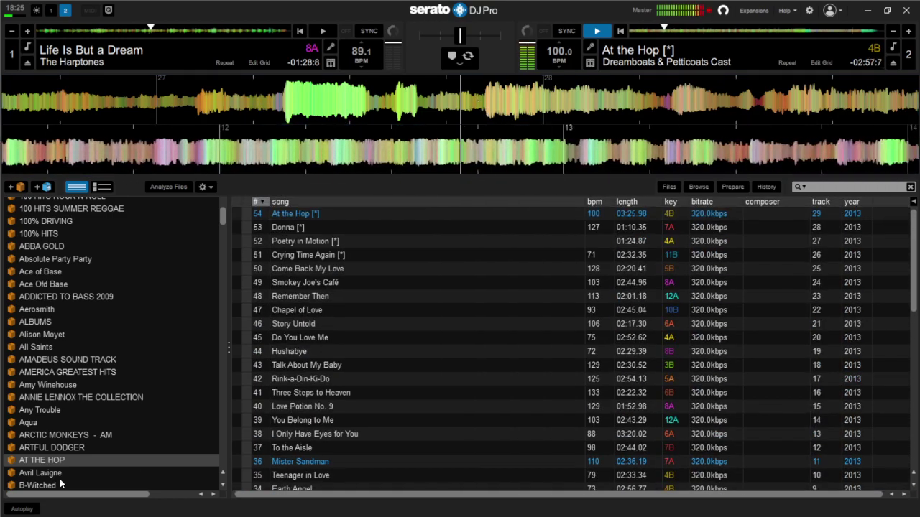
Step: Find and open THE DISH MOVIE SOUND TRACK crate
{"action": "left_click_drag", "start_coordinate": [220, 215], "coordinate": [202, 391]}
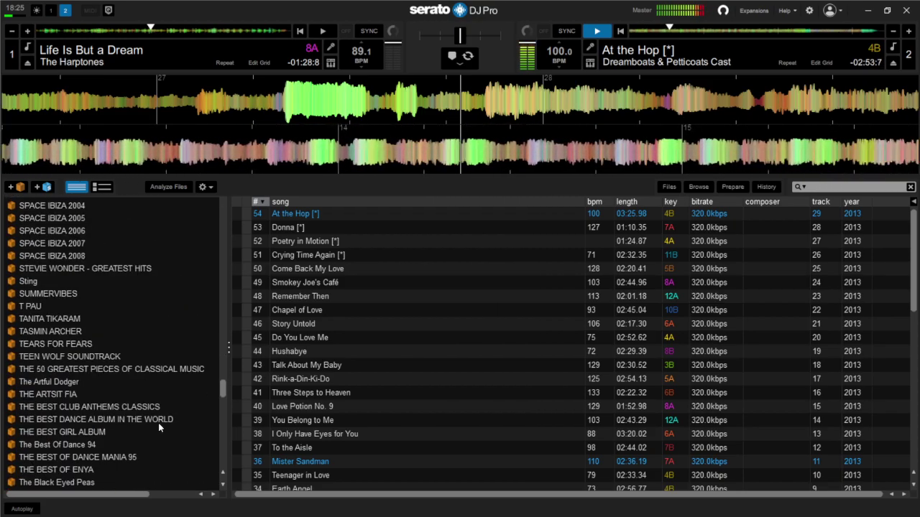
{"action": "scroll", "coordinate": [156, 430], "scroll_direction": "down", "scroll_amount": 1}
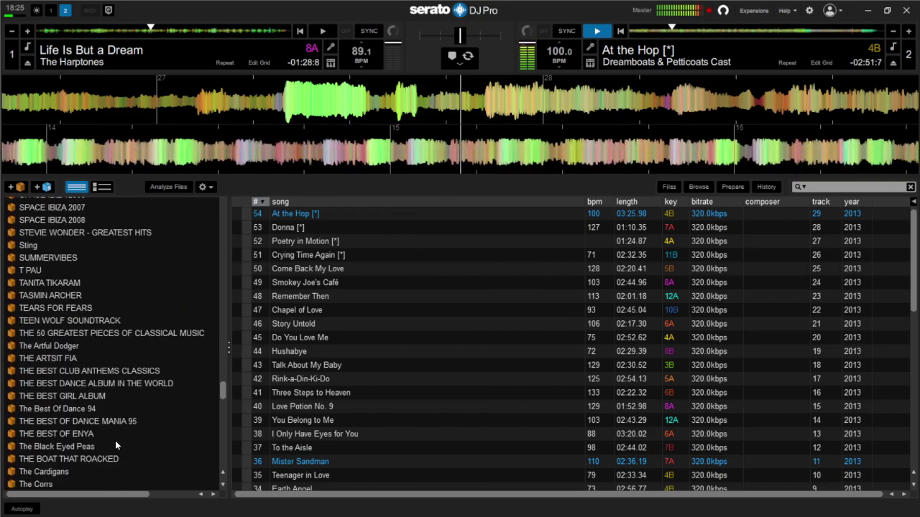
{"action": "scroll", "coordinate": [101, 431], "scroll_direction": "down", "scroll_amount": 1}
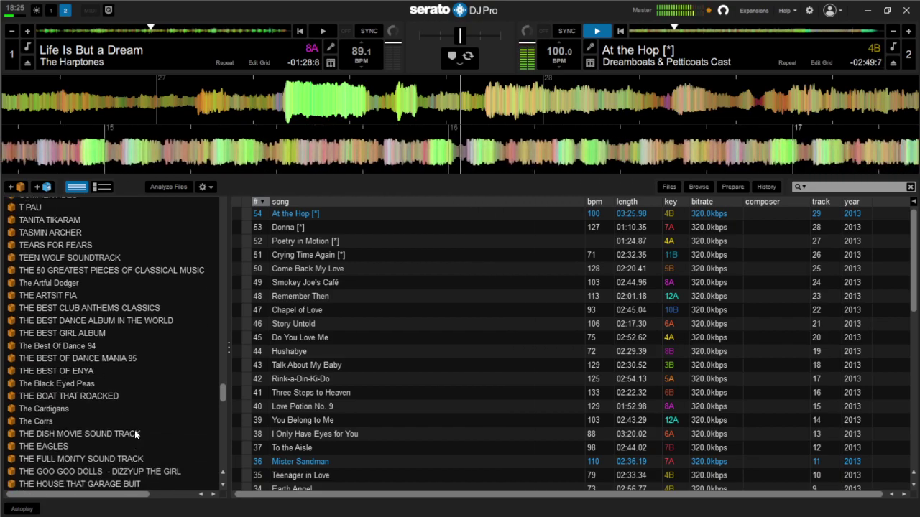
{"action": "left_click", "coordinate": [135, 433]}
Step: Load Steppenwolf - Magic Carpet Ride onto deck 1 and switch playback to it from deck 2
{"action": "left_click_drag", "start_coordinate": [376, 253], "coordinate": [474, 87]}
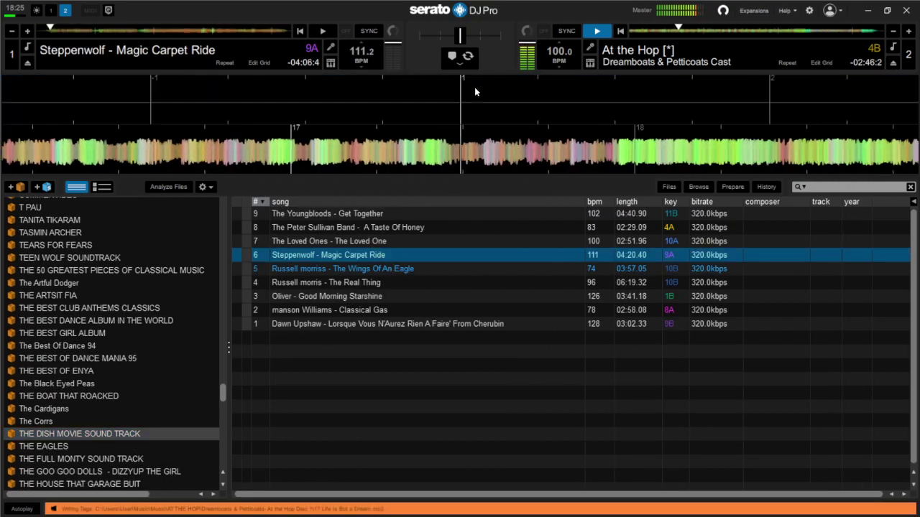
{"action": "left_click", "coordinate": [323, 31]}
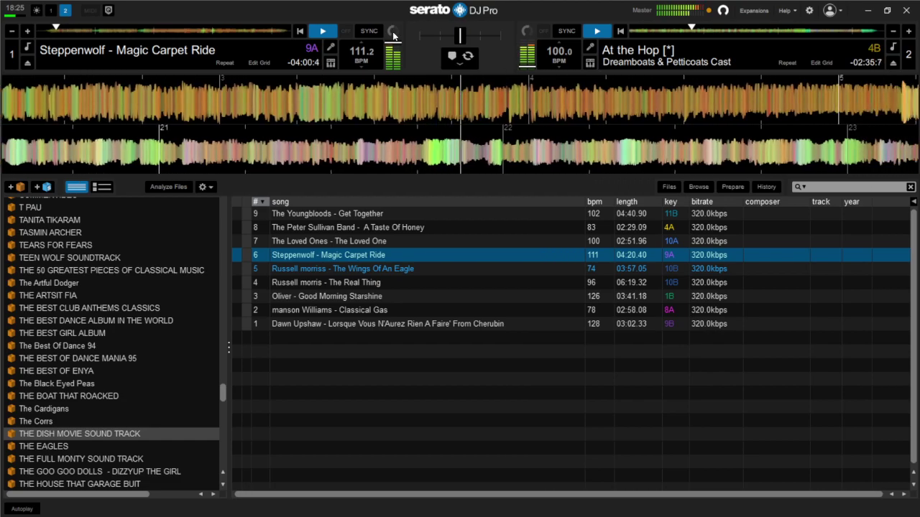
{"action": "left_click", "coordinate": [595, 32]}
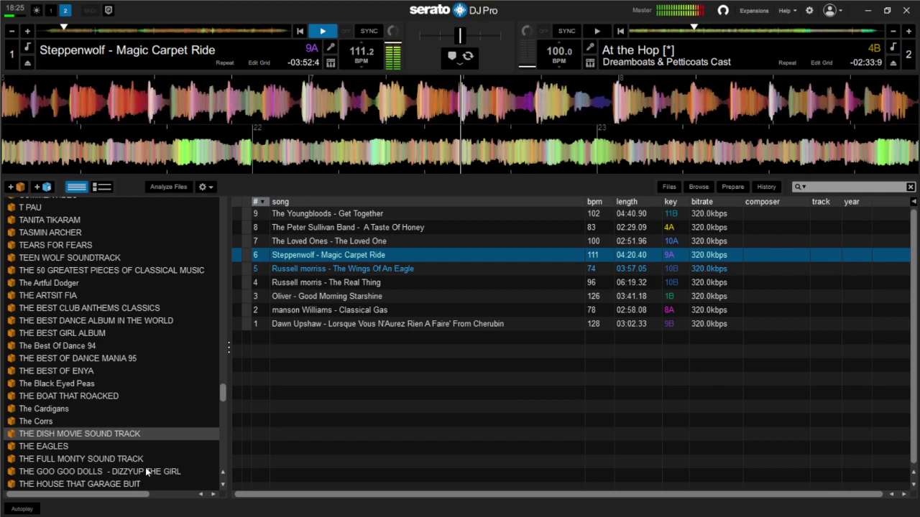
Step: Find and open The Prisoner - sound Track crate
{"action": "scroll", "coordinate": [143, 464], "scroll_direction": "down", "scroll_amount": 3}
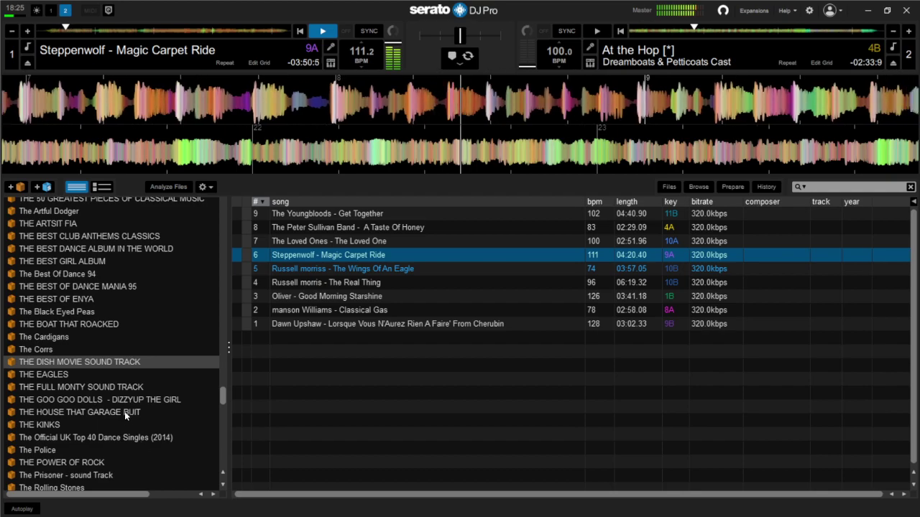
{"action": "scroll", "coordinate": [112, 399], "scroll_direction": "down", "scroll_amount": 3}
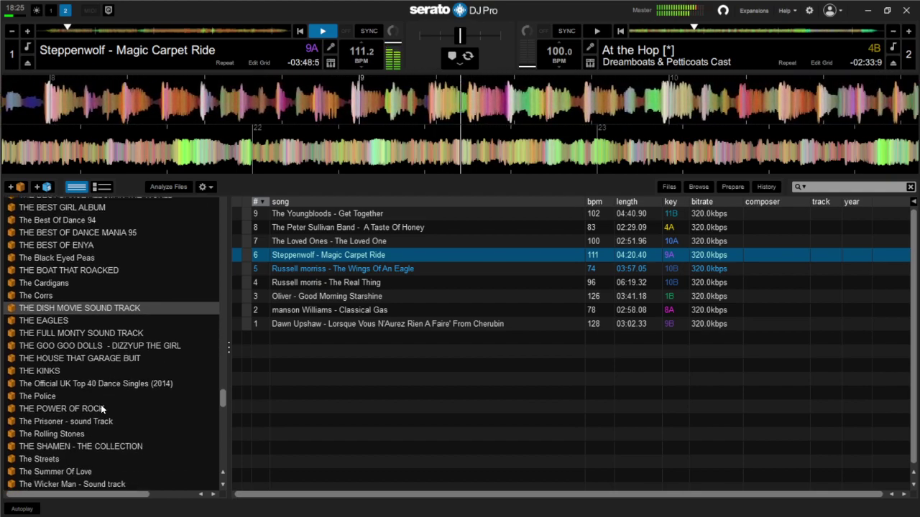
{"action": "scroll", "coordinate": [102, 409], "scroll_direction": "down", "scroll_amount": 3}
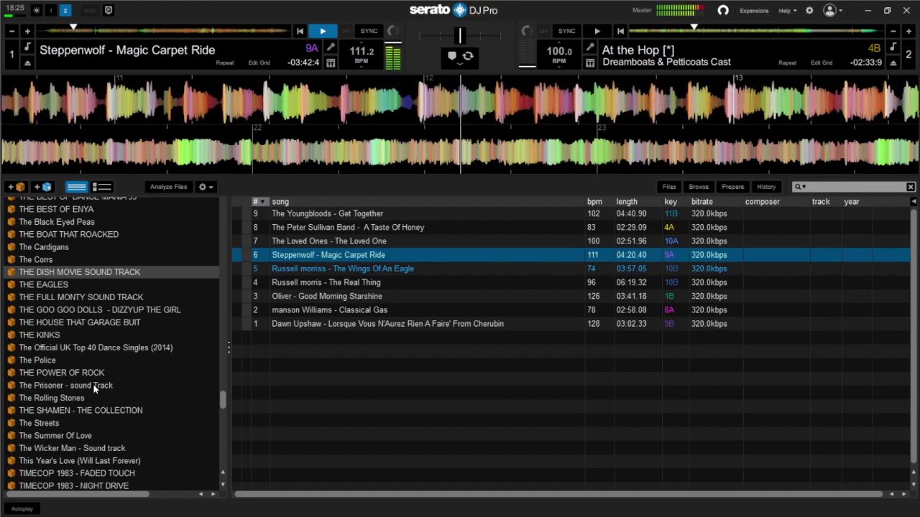
{"action": "left_click", "coordinate": [95, 387]}
Step: Load Track 6 Car Chase, song 63 of The Prisoner - sound Track crate, onto deck 2
{"action": "left_click_drag", "start_coordinate": [913, 249], "coordinate": [866, 485]}
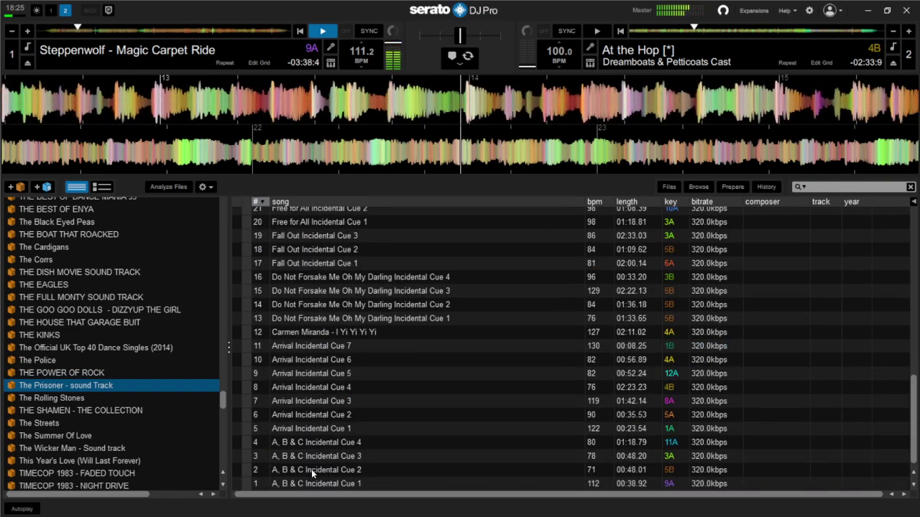
{"action": "scroll", "coordinate": [362, 331], "scroll_direction": "up", "scroll_amount": 5}
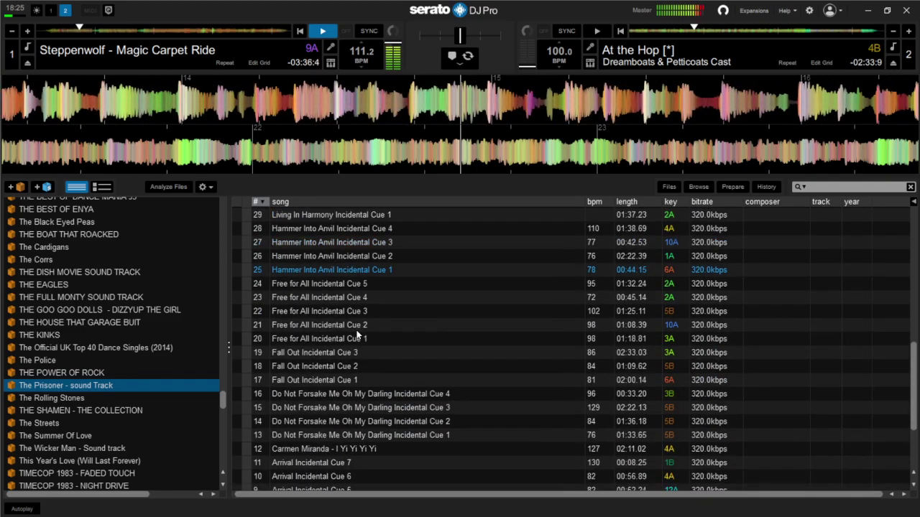
{"action": "scroll", "coordinate": [363, 278], "scroll_direction": "up", "scroll_amount": 6}
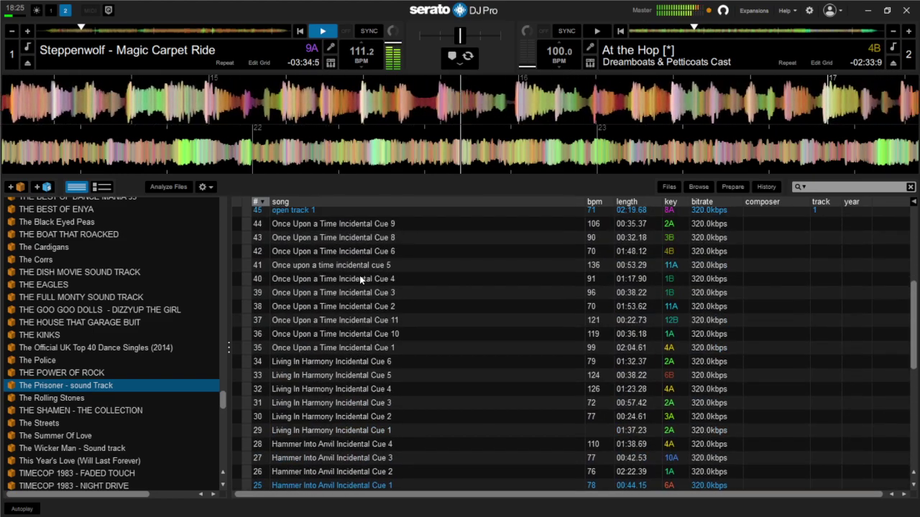
{"action": "scroll", "coordinate": [352, 277], "scroll_direction": "up", "scroll_amount": 5}
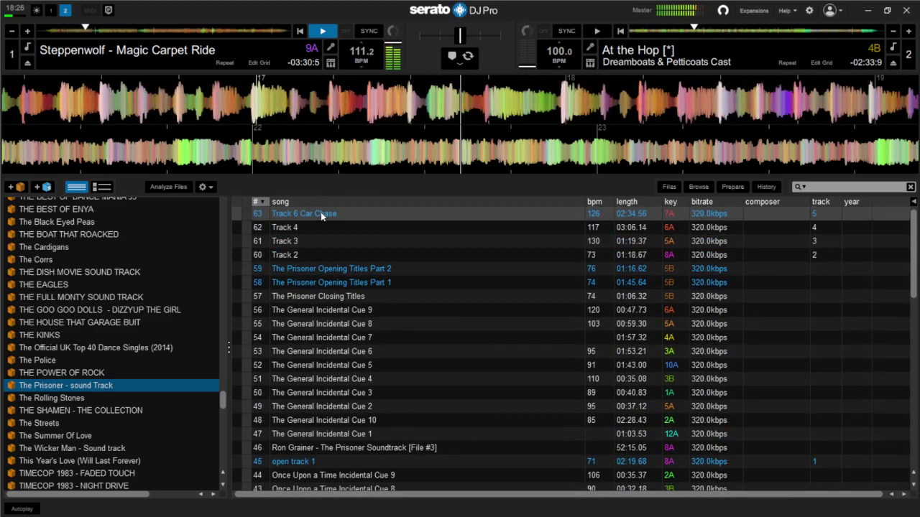
{"action": "left_click_drag", "start_coordinate": [321, 216], "coordinate": [471, 153]}
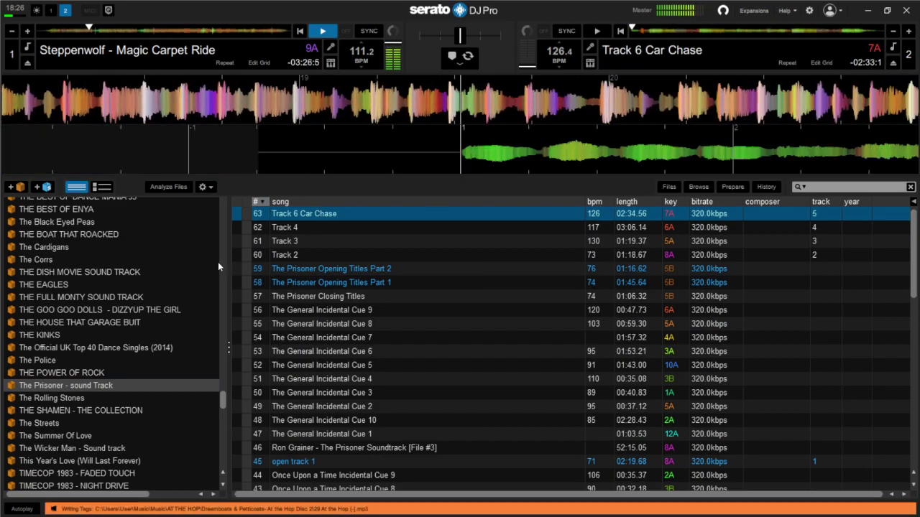
Step: Find and open the WILDCATS - SOUND TRACK crate
{"action": "scroll", "coordinate": [106, 424], "scroll_direction": "down", "scroll_amount": 2}
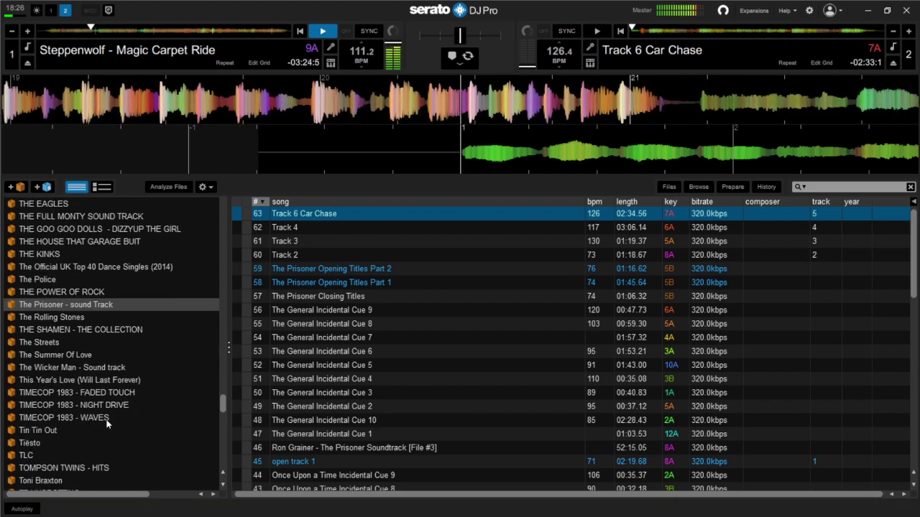
{"action": "scroll", "coordinate": [110, 417], "scroll_direction": "down", "scroll_amount": 2}
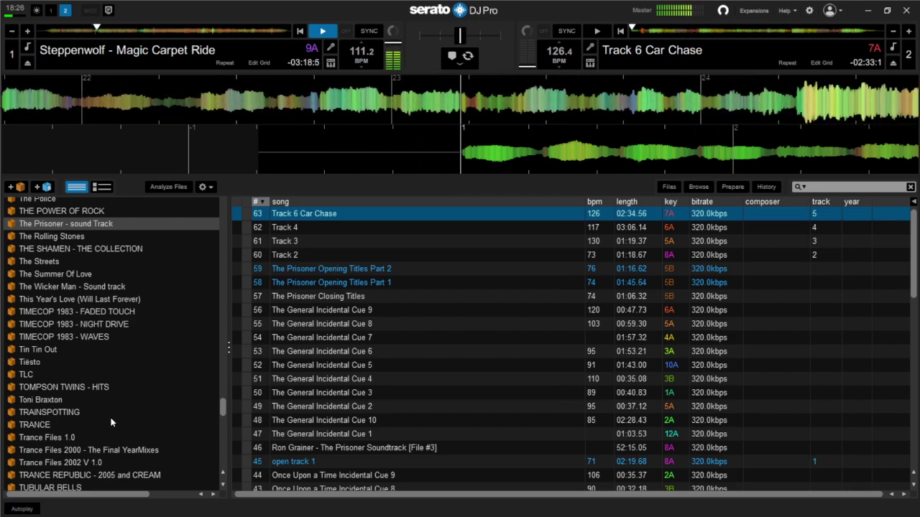
{"action": "scroll", "coordinate": [112, 423], "scroll_direction": "down", "scroll_amount": 1}
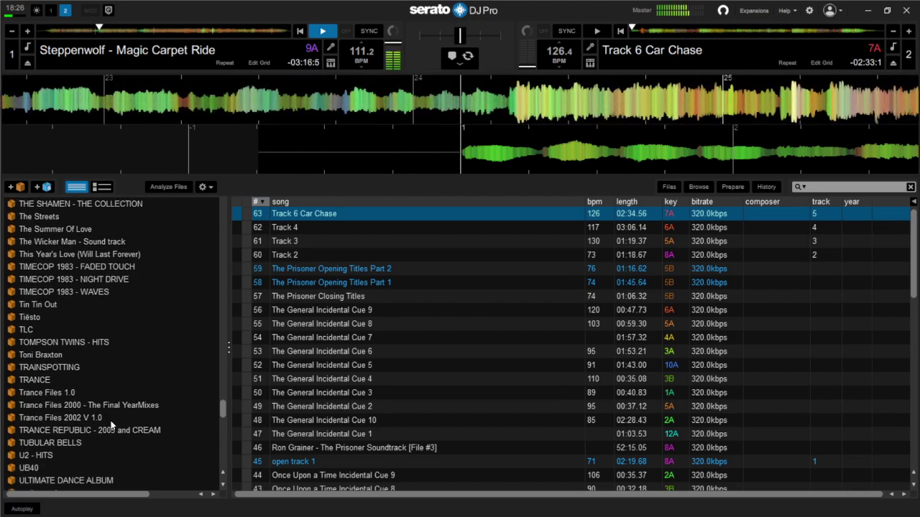
{"action": "scroll", "coordinate": [111, 425], "scroll_direction": "down", "scroll_amount": 1}
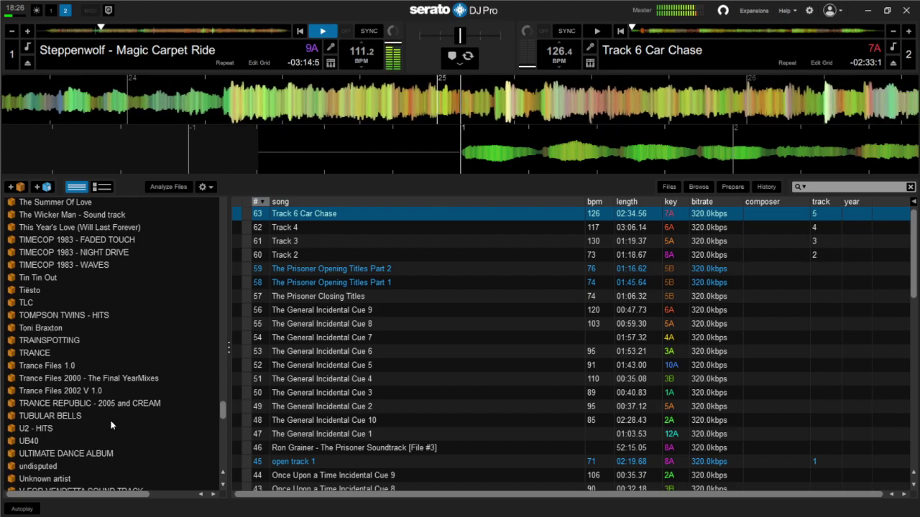
{"action": "scroll", "coordinate": [111, 425], "scroll_direction": "down", "scroll_amount": 1}
{"action": "scroll", "coordinate": [112, 425], "scroll_direction": "down", "scroll_amount": 1}
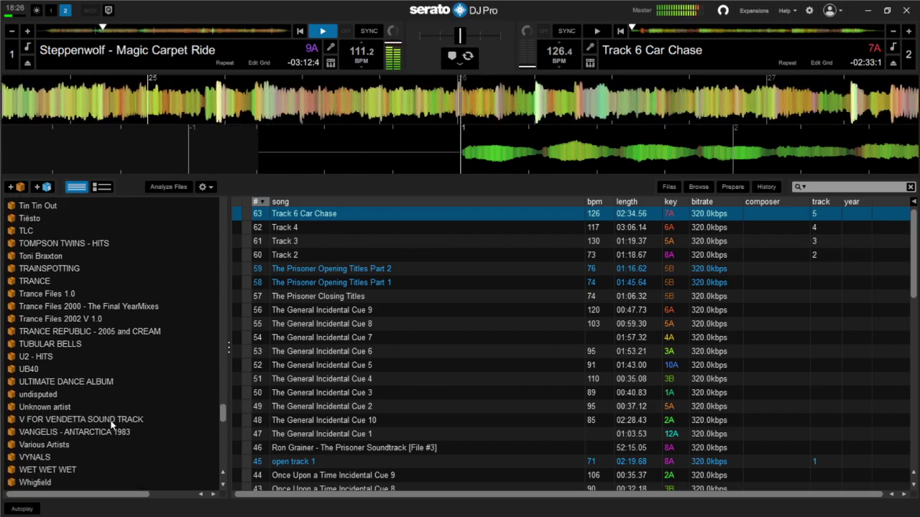
{"action": "scroll", "coordinate": [111, 425], "scroll_direction": "down", "scroll_amount": 1}
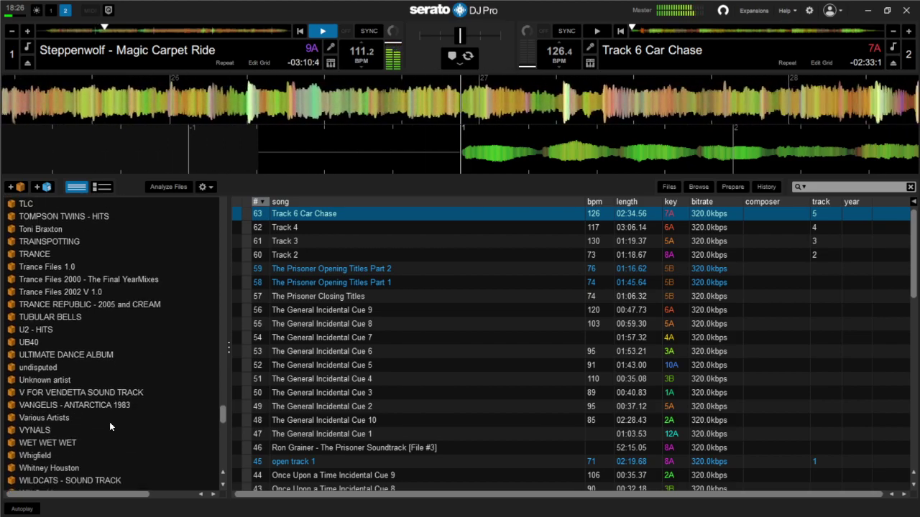
{"action": "scroll", "coordinate": [110, 427], "scroll_direction": "down", "scroll_amount": 1}
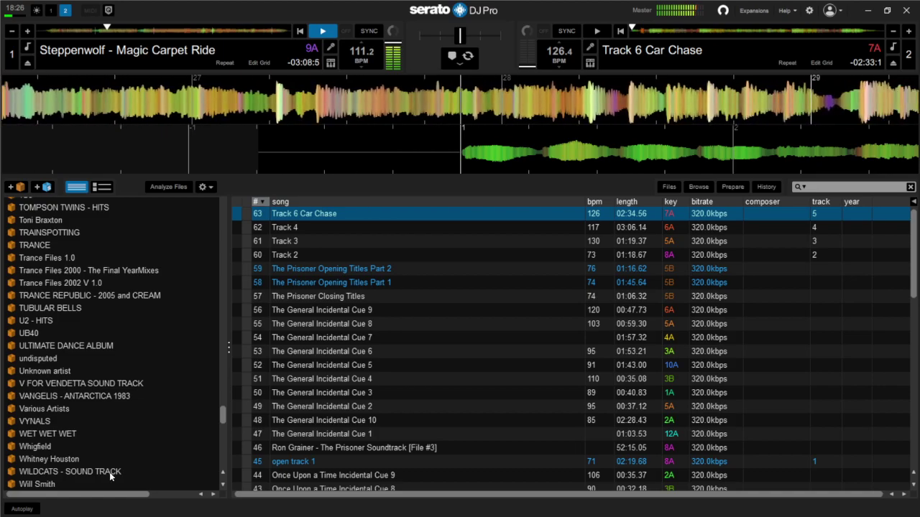
{"action": "left_click", "coordinate": [110, 472]}
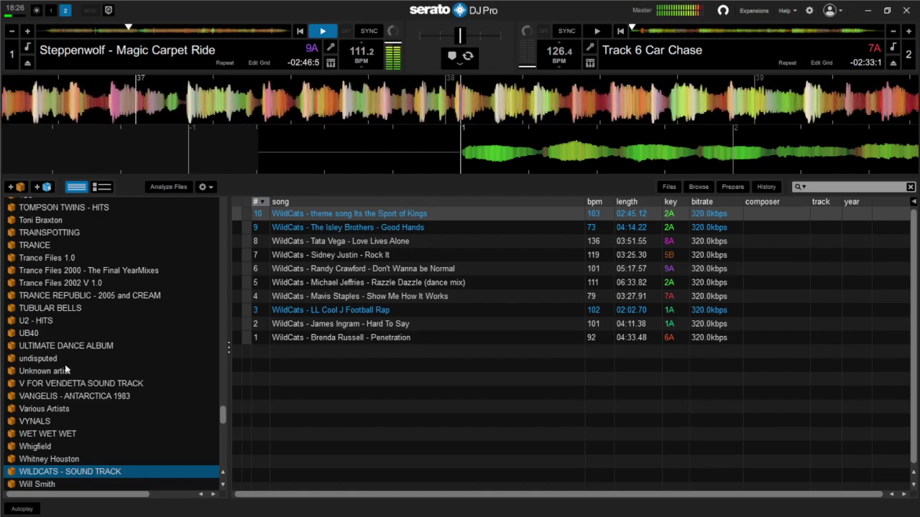
Step: Look through the decade, genre and mashup crates listed after WILDCATS - SOUND TRACK
{"action": "scroll", "coordinate": [162, 432], "scroll_direction": "down", "scroll_amount": 5}
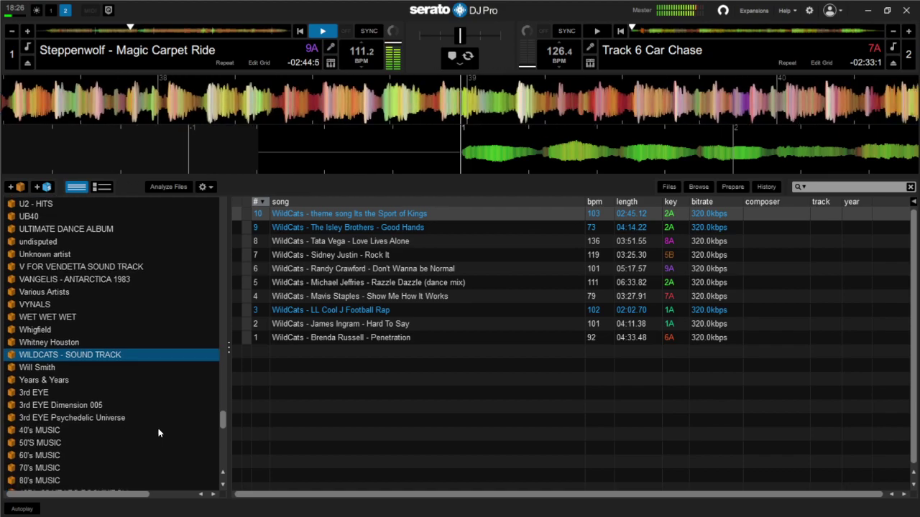
{"action": "scroll", "coordinate": [156, 424], "scroll_direction": "down", "scroll_amount": 2}
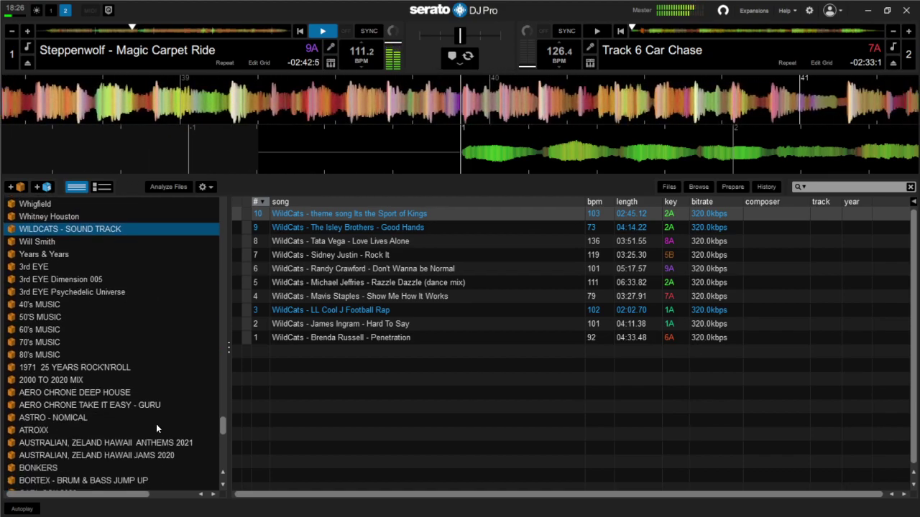
{"action": "scroll", "coordinate": [156, 424], "scroll_direction": "down", "scroll_amount": 2}
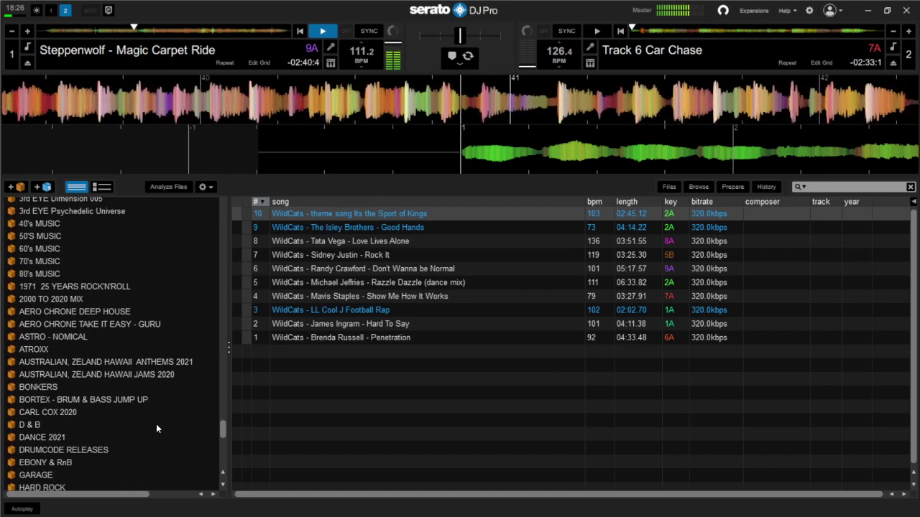
{"action": "scroll", "coordinate": [156, 428], "scroll_direction": "down", "scroll_amount": 2}
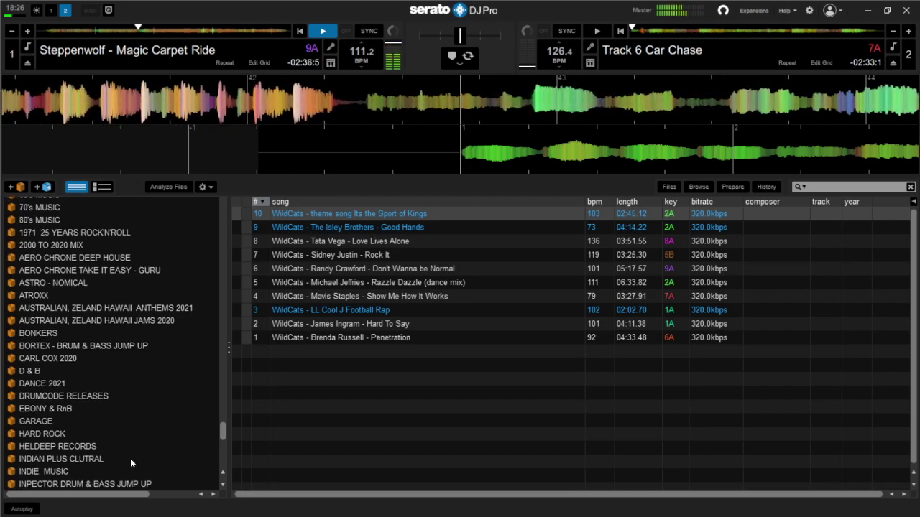
{"action": "scroll", "coordinate": [131, 463], "scroll_direction": "down", "scroll_amount": 1}
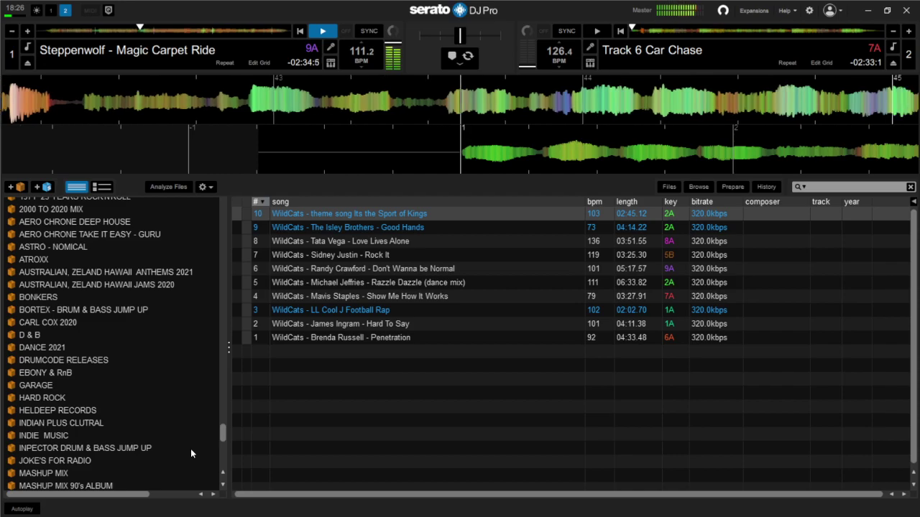
{"action": "scroll", "coordinate": [189, 453], "scroll_direction": "down", "scroll_amount": 1}
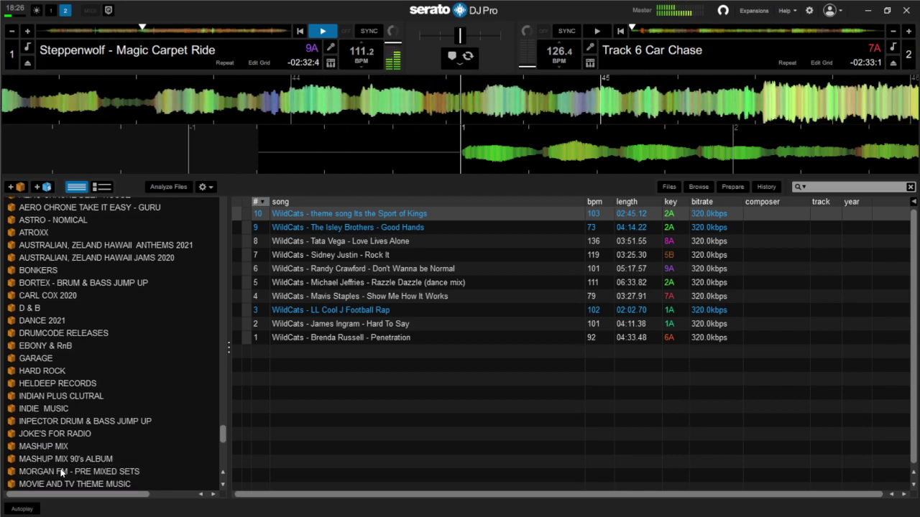
{"action": "scroll", "coordinate": [126, 463], "scroll_direction": "down", "scroll_amount": 4}
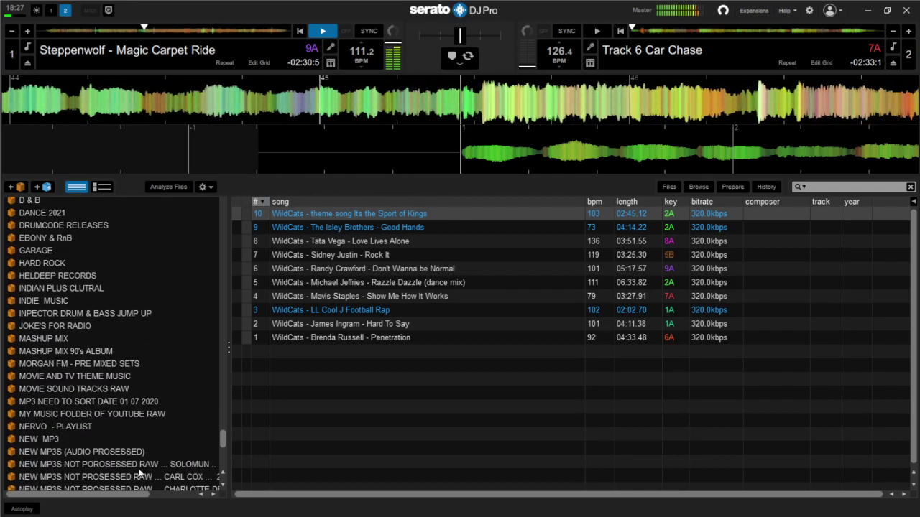
Step: Go back to the crates starting with THE and examine the songs in THE BEST OF ENYA and THE BEST OF DANCE MANIA 95
{"action": "left_click_drag", "start_coordinate": [225, 440], "coordinate": [218, 400]}
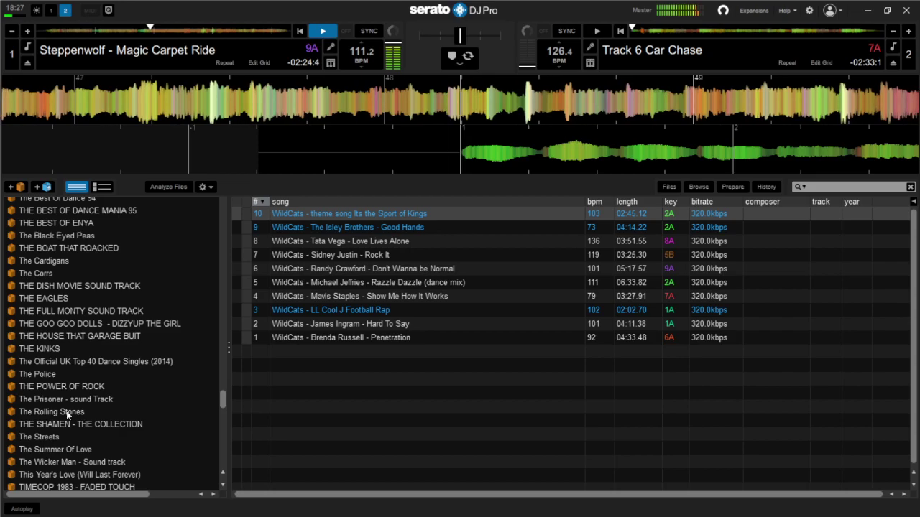
{"action": "scroll", "coordinate": [65, 409], "scroll_direction": "up", "scroll_amount": 3}
{"action": "scroll", "coordinate": [58, 406], "scroll_direction": "up", "scroll_amount": 1}
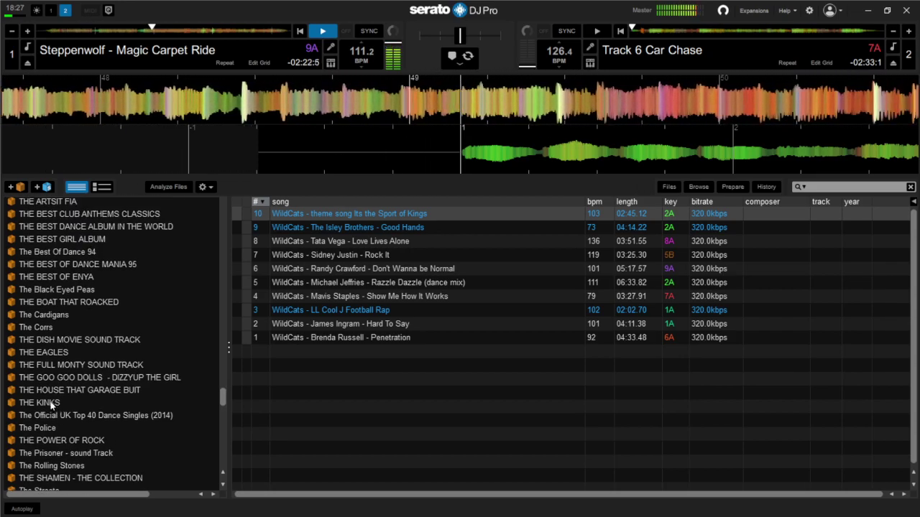
{"action": "scroll", "coordinate": [51, 397], "scroll_direction": "up", "scroll_amount": 3}
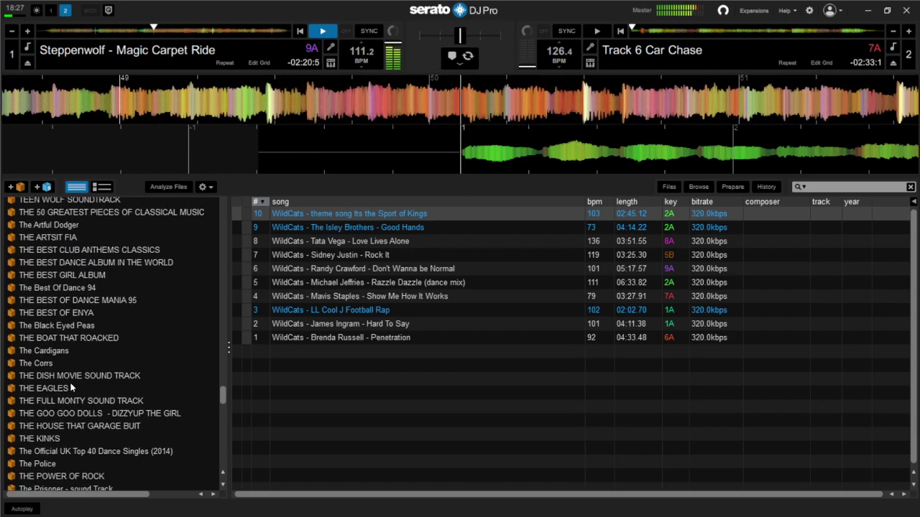
{"action": "scroll", "coordinate": [68, 351], "scroll_direction": "up", "scroll_amount": 3}
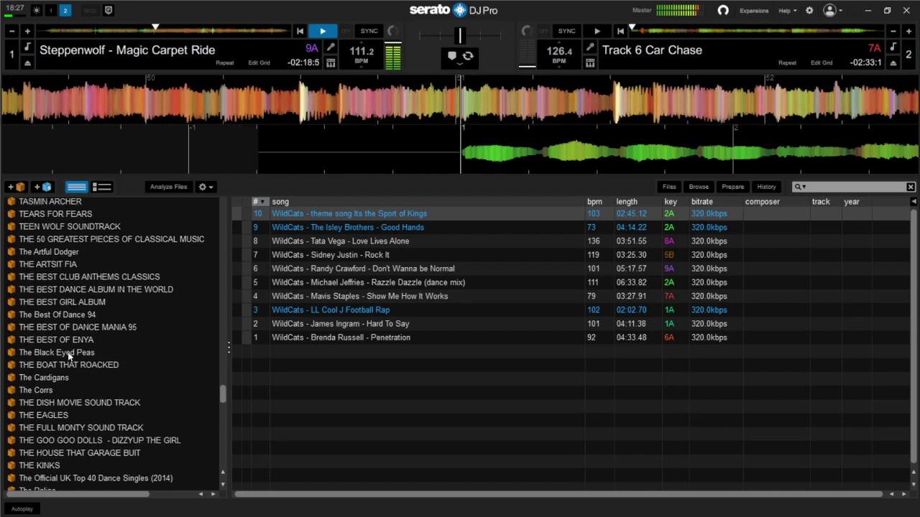
{"action": "scroll", "coordinate": [66, 358], "scroll_direction": "up", "scroll_amount": 3}
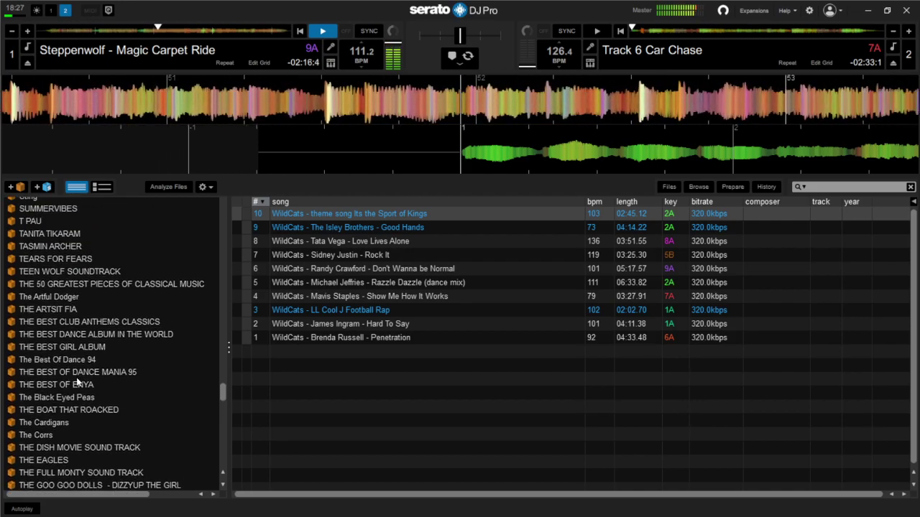
{"action": "left_click", "coordinate": [68, 385]}
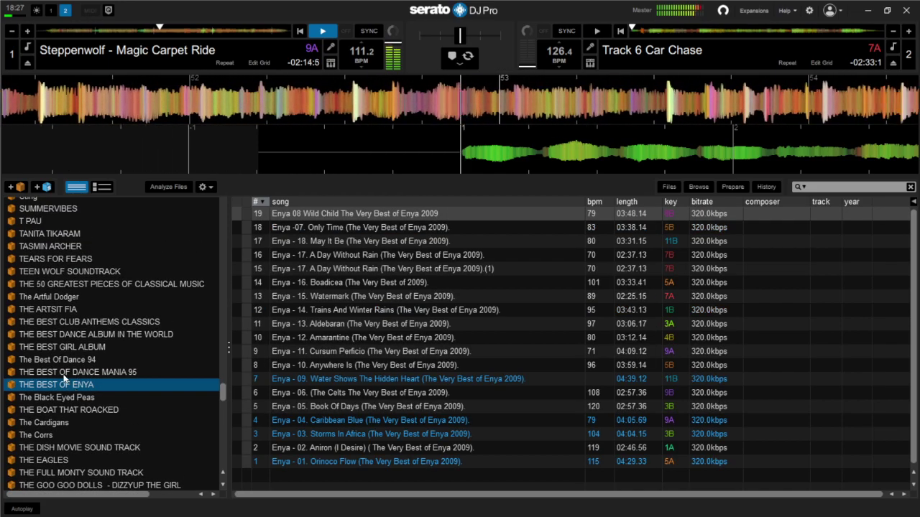
{"action": "left_click", "coordinate": [61, 372]}
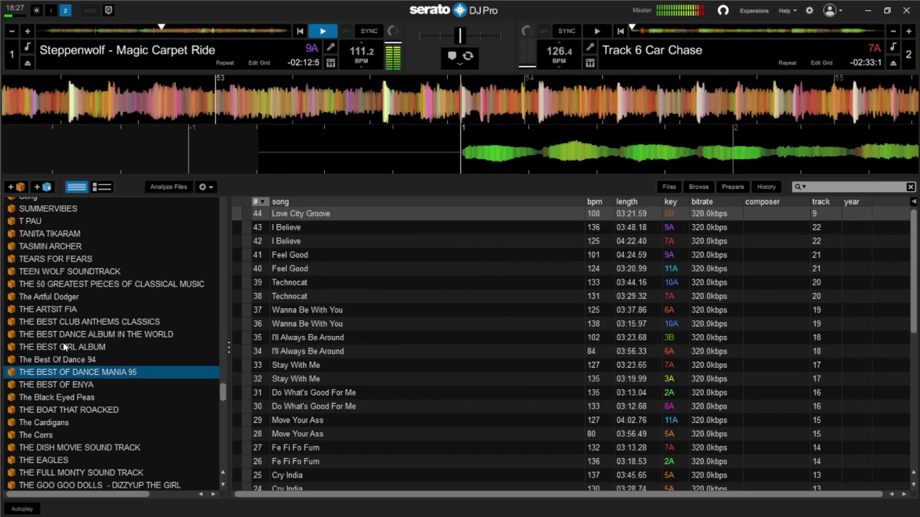
{"action": "scroll", "coordinate": [63, 347], "scroll_direction": "up", "scroll_amount": 3}
{"action": "scroll", "coordinate": [64, 347], "scroll_direction": "up", "scroll_amount": 3}
{"action": "scroll", "coordinate": [56, 331], "scroll_direction": "up", "scroll_amount": 2}
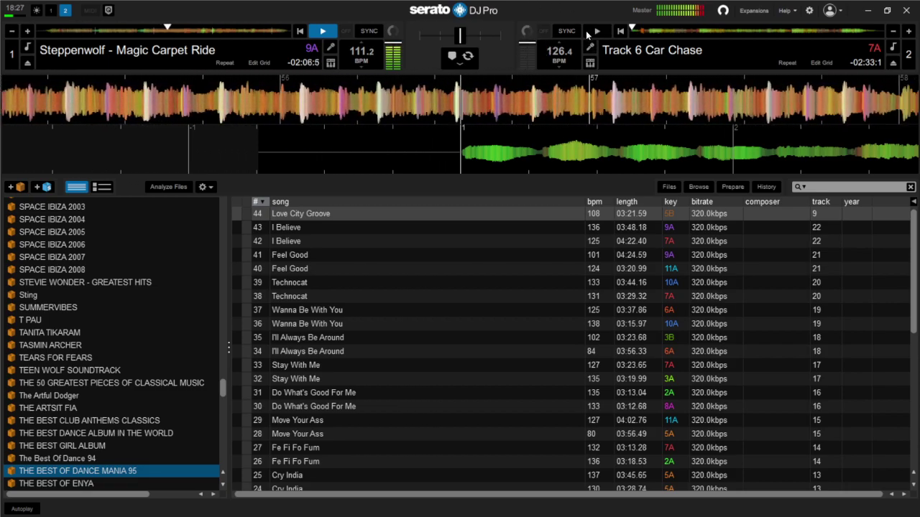
Step: Switch playback from Steppenwolf - Magic Carpet Ride on deck 1 to Track 6 Car Chase on deck 2
{"action": "left_click", "coordinate": [593, 31]}
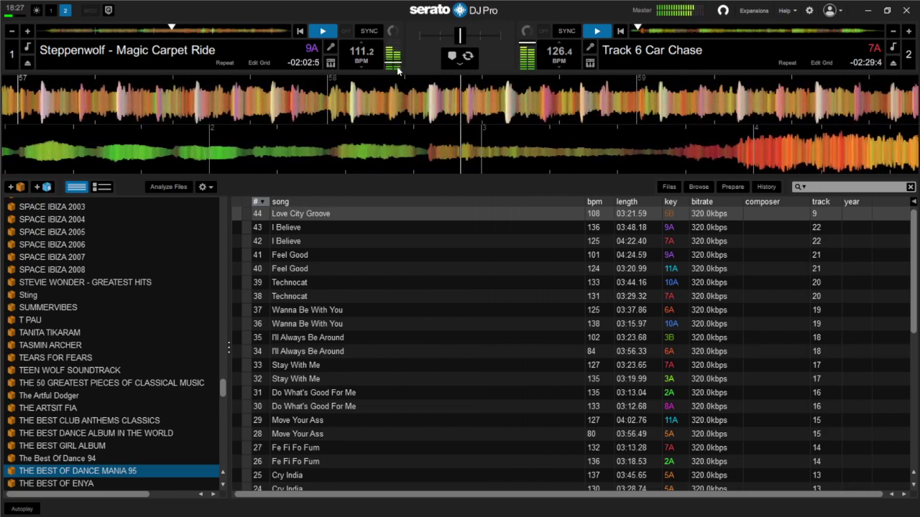
{"action": "left_click", "coordinate": [334, 31]}
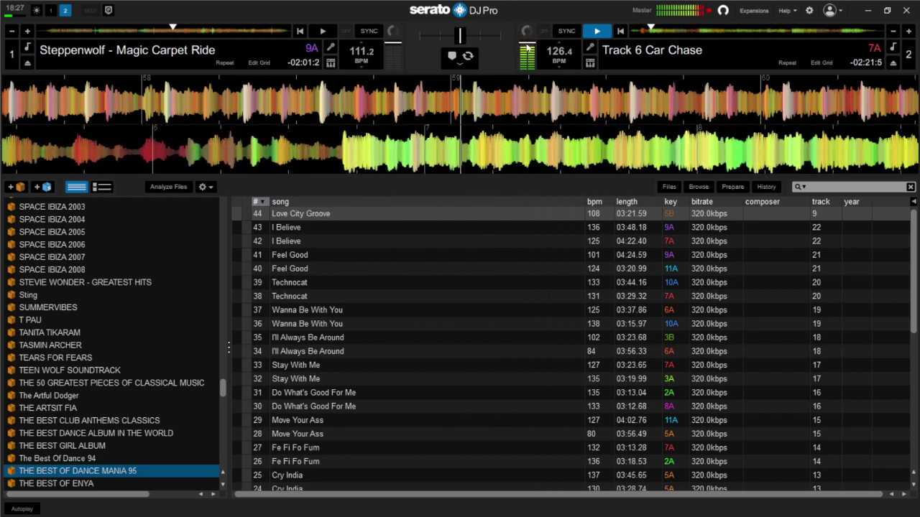
Step: Find The Wicker Man - Sound track crate and load the wicker man ost-corn rigs onto deck 1
{"action": "scroll", "coordinate": [194, 284], "scroll_direction": "up", "scroll_amount": 3}
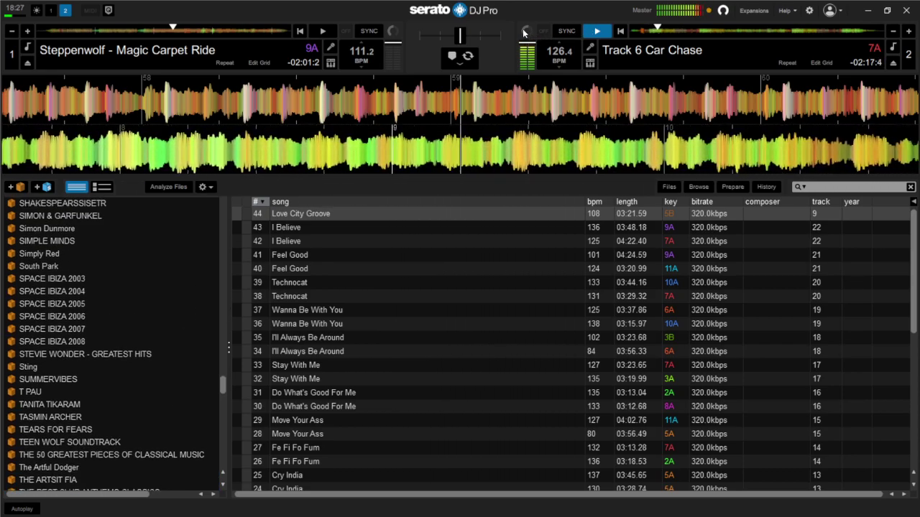
{"action": "scroll", "coordinate": [194, 309], "scroll_direction": "up", "scroll_amount": 1}
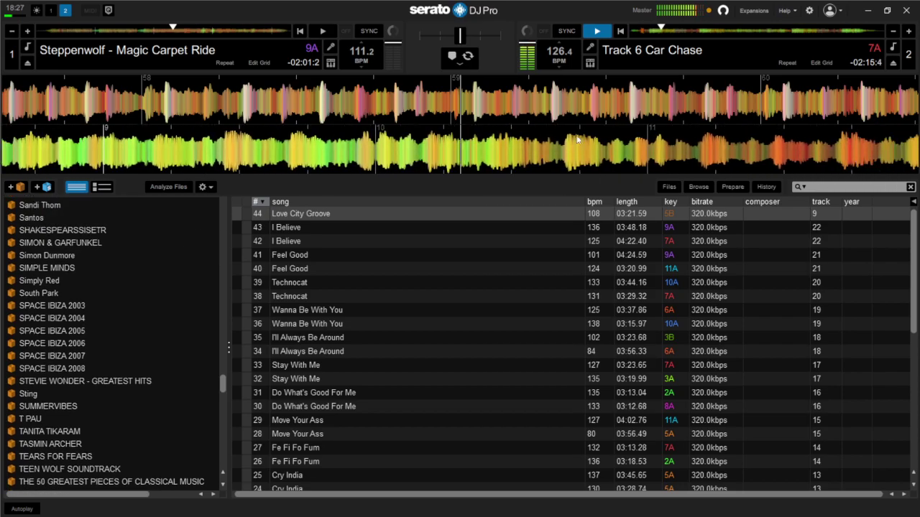
{"action": "scroll", "coordinate": [187, 370], "scroll_direction": "up", "scroll_amount": 2}
{"action": "scroll", "coordinate": [184, 368], "scroll_direction": "up", "scroll_amount": 3}
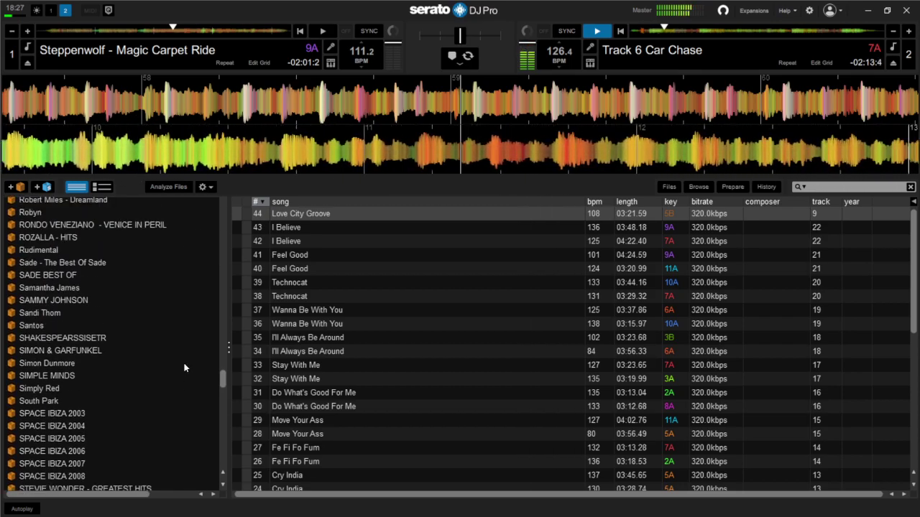
{"action": "scroll", "coordinate": [216, 387], "scroll_direction": "down", "scroll_amount": 10}
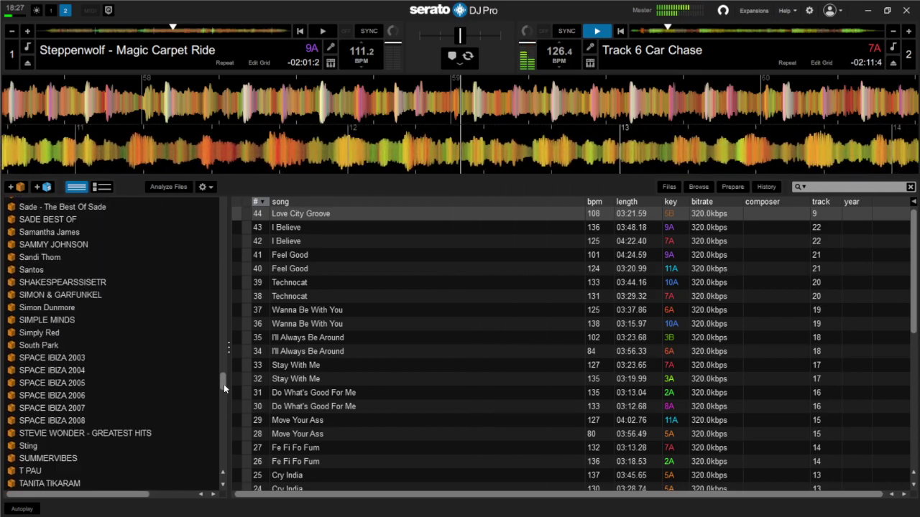
{"action": "scroll", "coordinate": [91, 430], "scroll_direction": "down", "scroll_amount": 1}
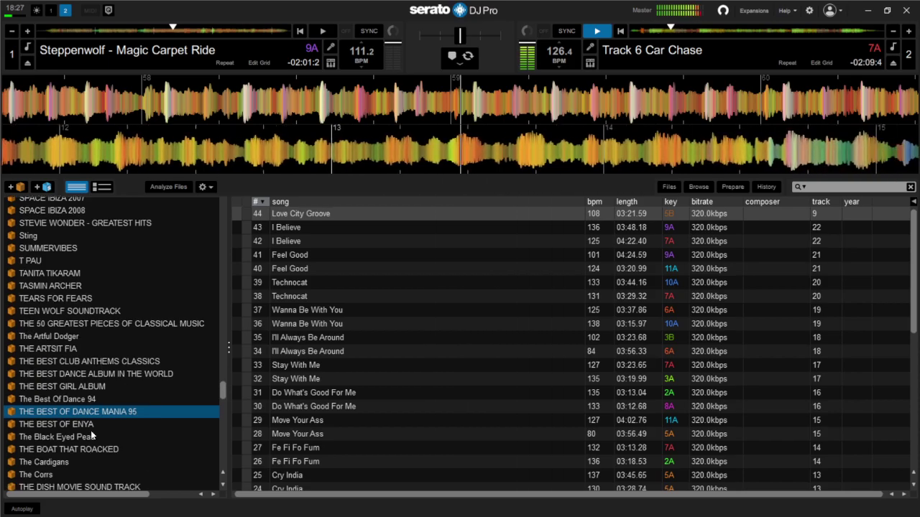
{"action": "scroll", "coordinate": [91, 435], "scroll_direction": "down", "scroll_amount": 1}
{"action": "scroll", "coordinate": [79, 464], "scroll_direction": "down", "scroll_amount": 3}
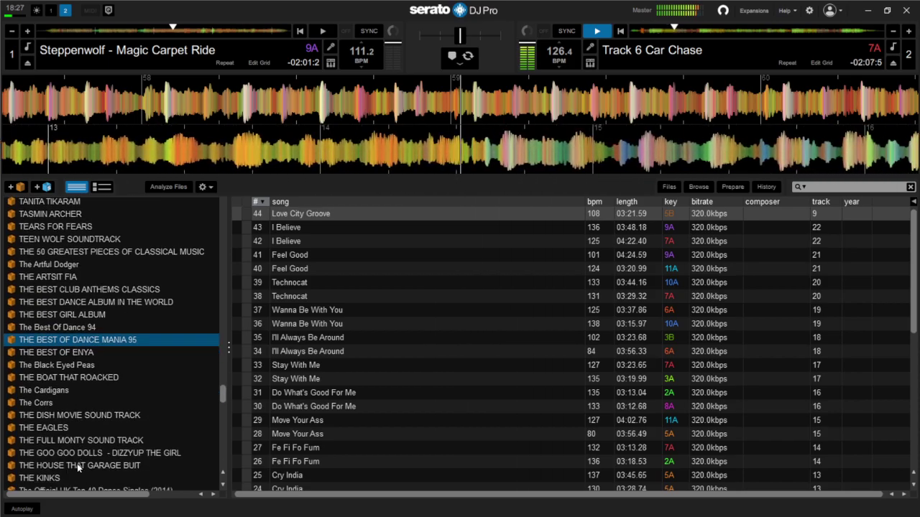
{"action": "scroll", "coordinate": [77, 463], "scroll_direction": "down", "scroll_amount": 3}
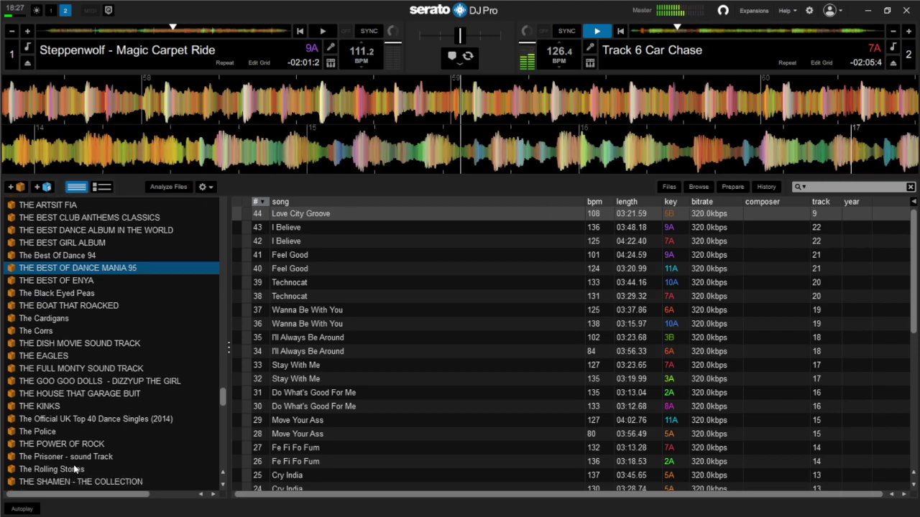
{"action": "scroll", "coordinate": [64, 467], "scroll_direction": "down", "scroll_amount": 1}
{"action": "left_click", "coordinate": [66, 466]}
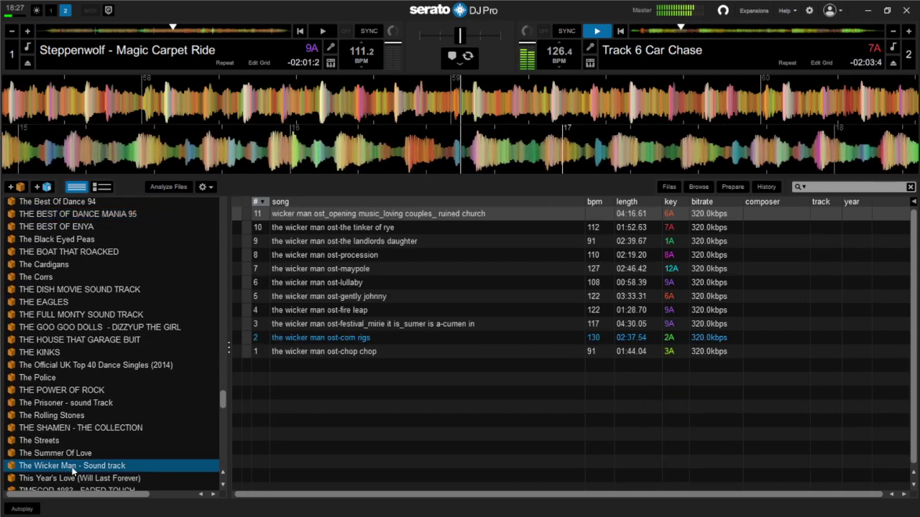
{"action": "left_click_drag", "start_coordinate": [346, 338], "coordinate": [581, 80]}
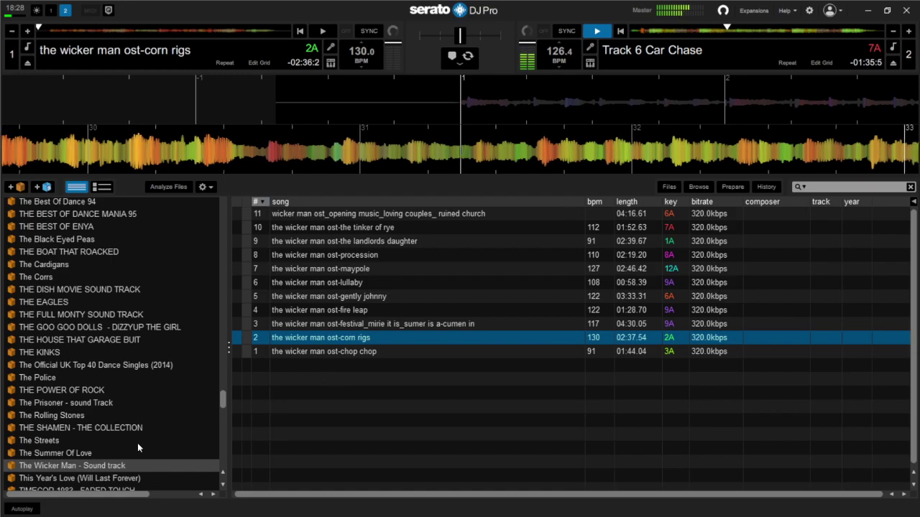
Step: Check The Prisoner - sound Track crate, return to The Wicker Man - Sound track, and switch playback from deck 2 to corn rigs on deck 1
{"action": "left_click", "coordinate": [83, 405]}
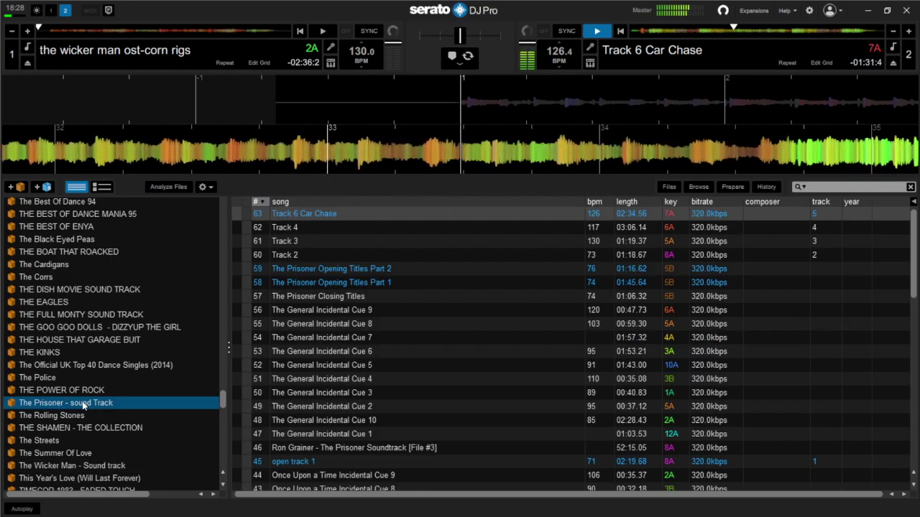
{"action": "left_click", "coordinate": [91, 470]}
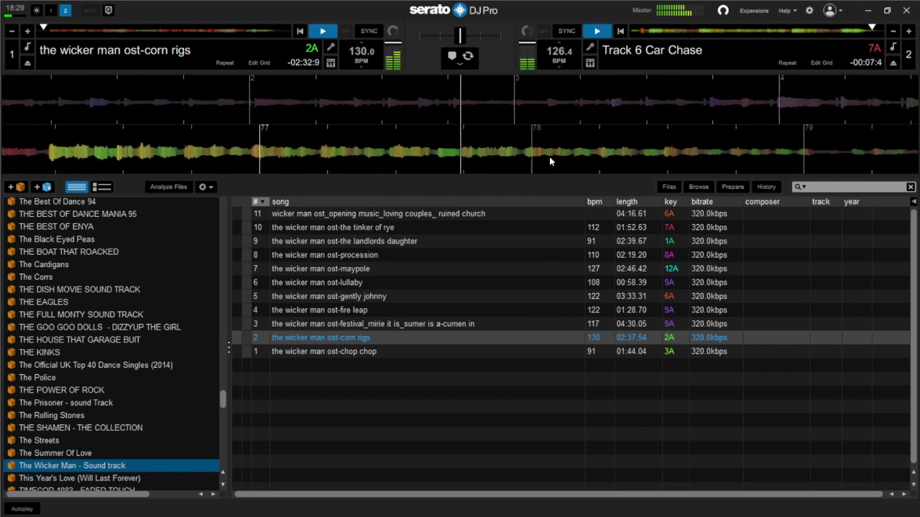
{"action": "left_click", "coordinate": [605, 30]}
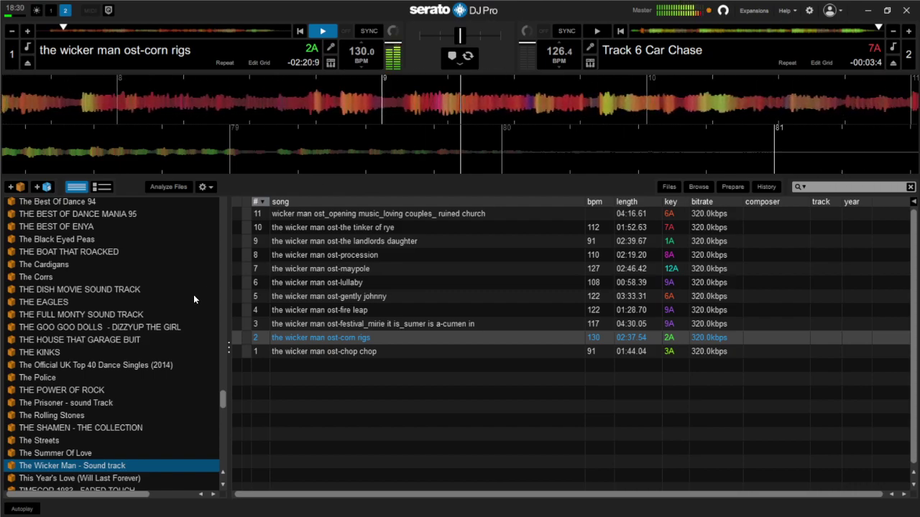
Step: Look back through the alphabetical crate list from The Wicker Man - Sound track to the crates starting with B
{"action": "scroll", "coordinate": [152, 327], "scroll_direction": "up", "scroll_amount": 5}
{"action": "scroll", "coordinate": [165, 327], "scroll_direction": "up", "scroll_amount": 5}
{"action": "scroll", "coordinate": [168, 323], "scroll_direction": "up", "scroll_amount": 9}
{"action": "scroll", "coordinate": [167, 309], "scroll_direction": "up", "scroll_amount": 5}
{"action": "scroll", "coordinate": [171, 302], "scroll_direction": "up", "scroll_amount": 4}
{"action": "scroll", "coordinate": [160, 298], "scroll_direction": "up", "scroll_amount": 5}
{"action": "scroll", "coordinate": [162, 281], "scroll_direction": "up", "scroll_amount": 5}
{"action": "scroll", "coordinate": [157, 275], "scroll_direction": "up", "scroll_amount": 5}
{"action": "scroll", "coordinate": [161, 273], "scroll_direction": "up", "scroll_amount": 5}
{"action": "scroll", "coordinate": [164, 288], "scroll_direction": "up", "scroll_amount": 5}
{"action": "scroll", "coordinate": [158, 288], "scroll_direction": "up", "scroll_amount": 5}
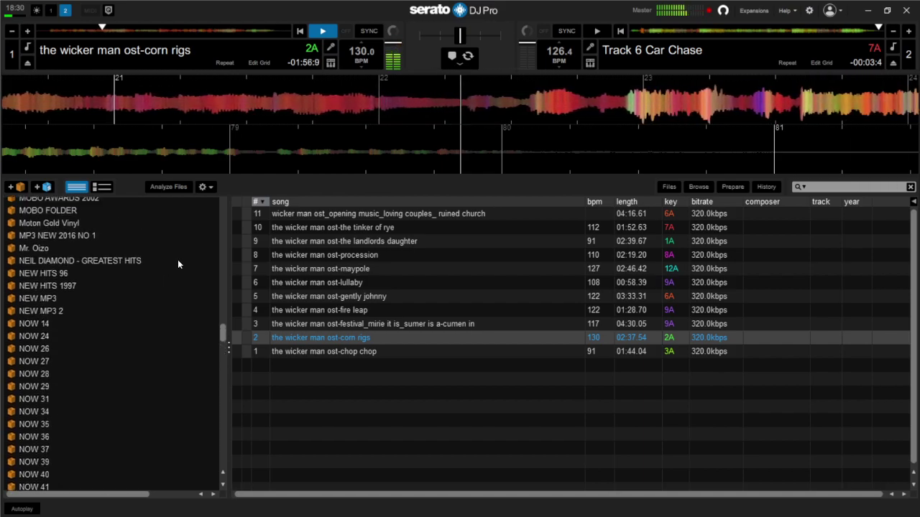
{"action": "scroll", "coordinate": [186, 265], "scroll_direction": "up", "scroll_amount": 4}
{"action": "scroll", "coordinate": [187, 264], "scroll_direction": "up", "scroll_amount": 2}
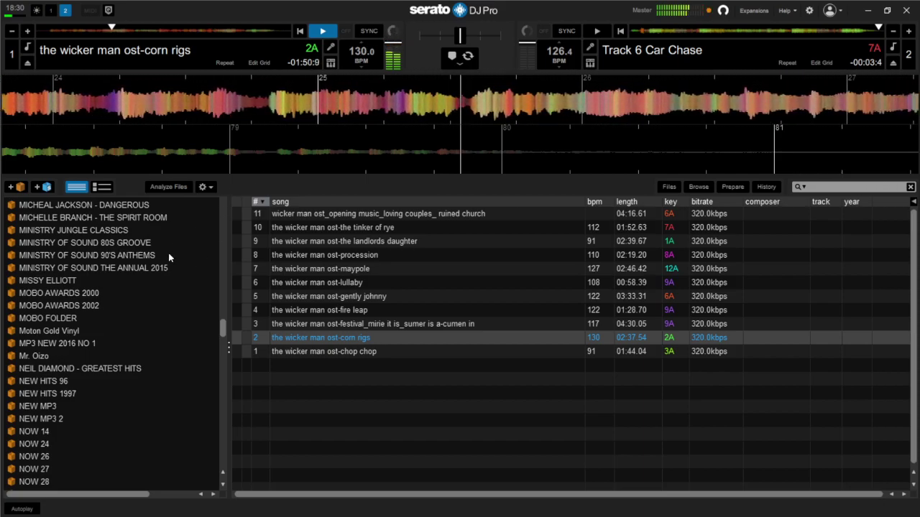
{"action": "scroll", "coordinate": [168, 266], "scroll_direction": "up", "scroll_amount": 4}
{"action": "scroll", "coordinate": [169, 263], "scroll_direction": "up", "scroll_amount": 6}
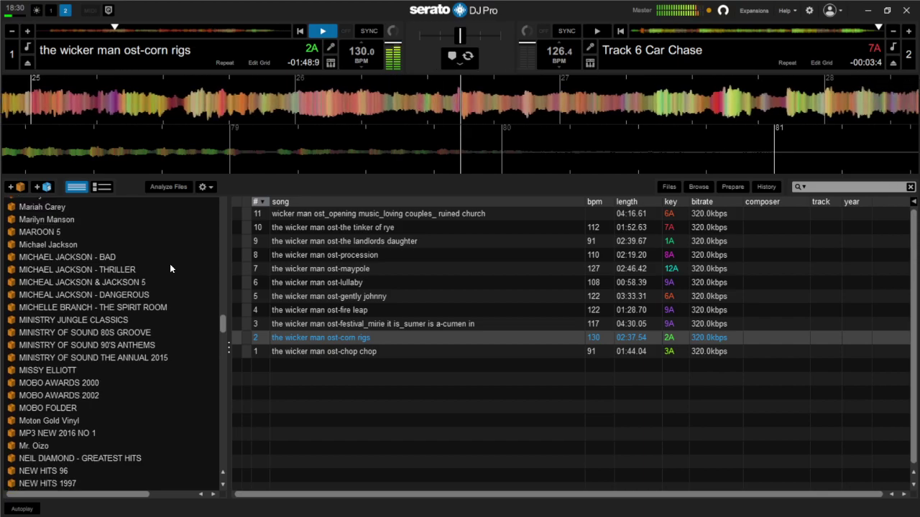
{"action": "scroll", "coordinate": [168, 264], "scroll_direction": "up", "scroll_amount": 3}
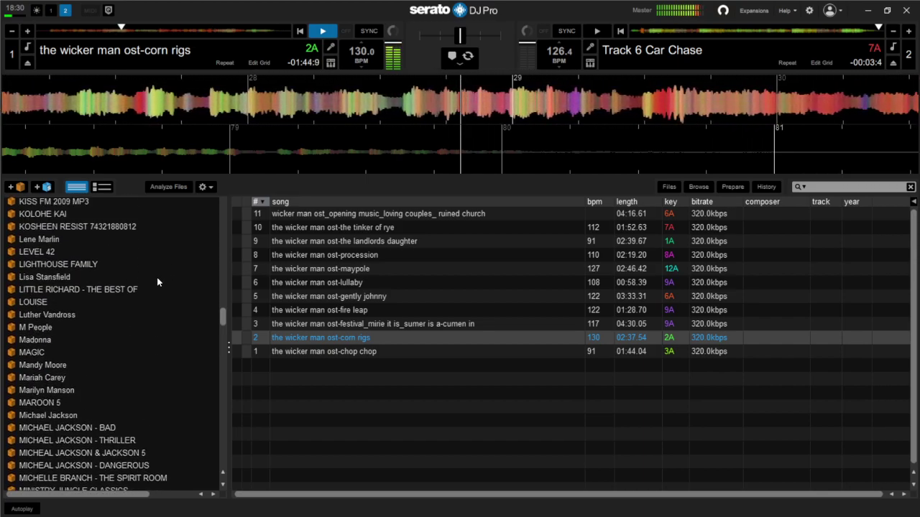
{"action": "scroll", "coordinate": [134, 284], "scroll_direction": "up", "scroll_amount": 4}
{"action": "scroll", "coordinate": [135, 288], "scroll_direction": "up", "scroll_amount": 6}
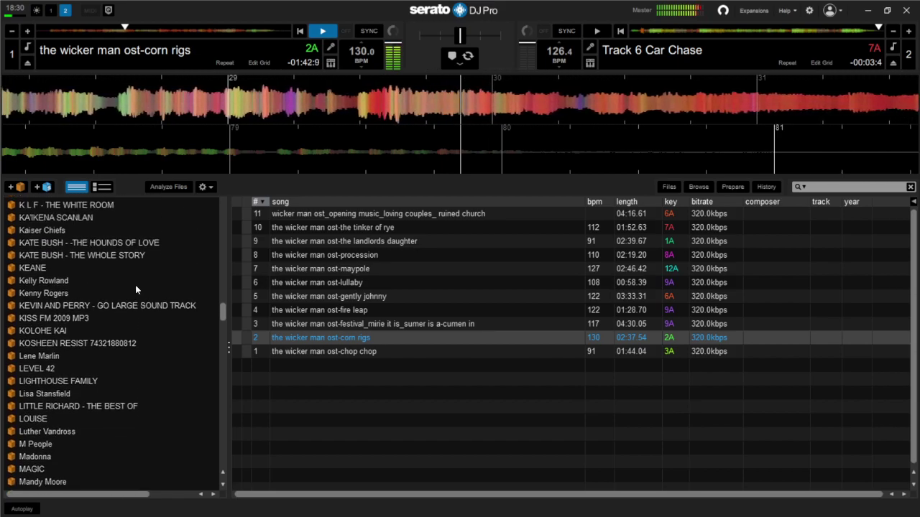
{"action": "scroll", "coordinate": [135, 285], "scroll_direction": "up", "scroll_amount": 6}
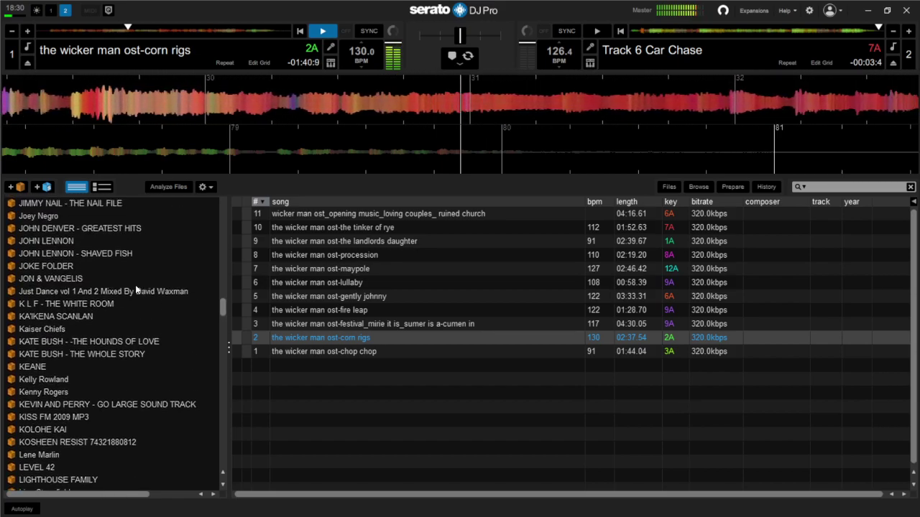
{"action": "scroll", "coordinate": [135, 285], "scroll_direction": "up", "scroll_amount": 6}
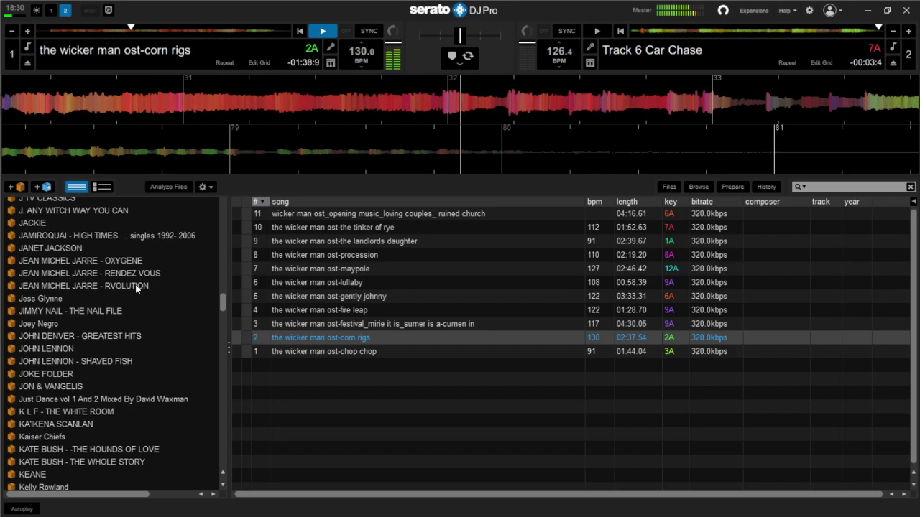
{"action": "scroll", "coordinate": [135, 286], "scroll_direction": "up", "scroll_amount": 6}
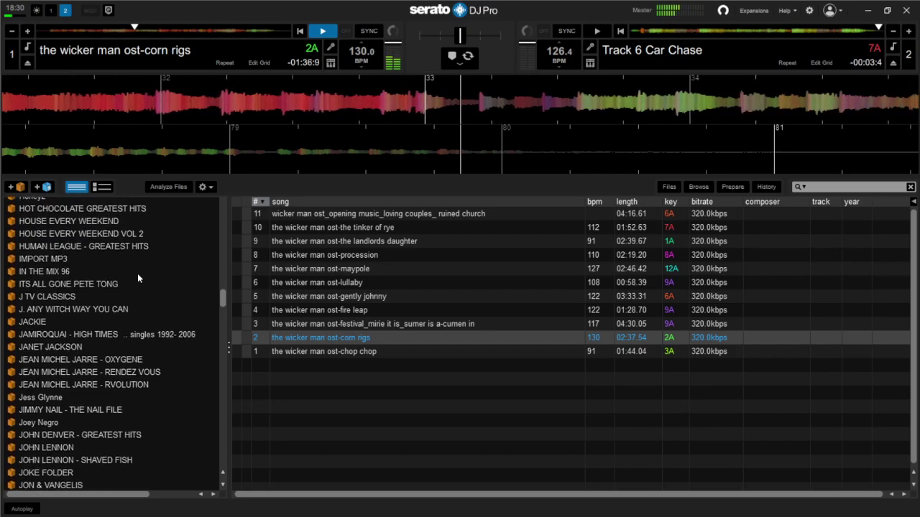
{"action": "scroll", "coordinate": [135, 277], "scroll_direction": "up", "scroll_amount": 6}
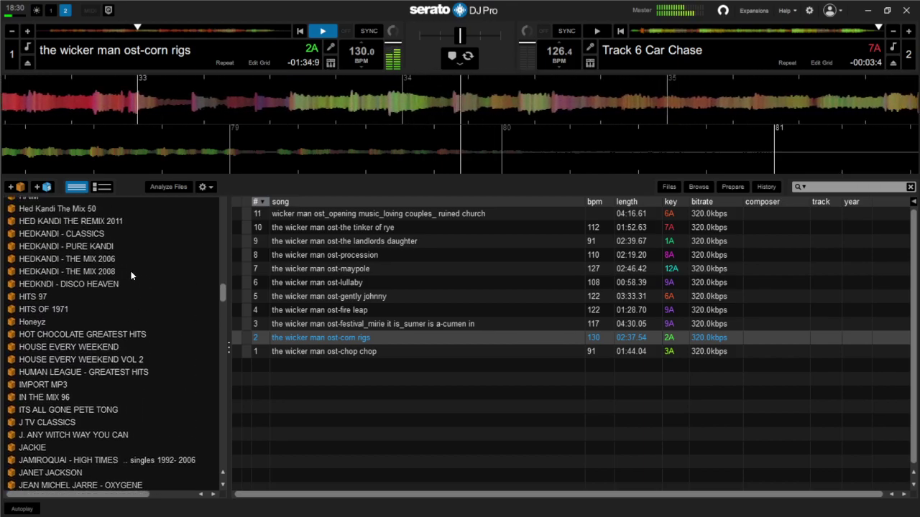
{"action": "scroll", "coordinate": [131, 276], "scroll_direction": "up", "scroll_amount": 8}
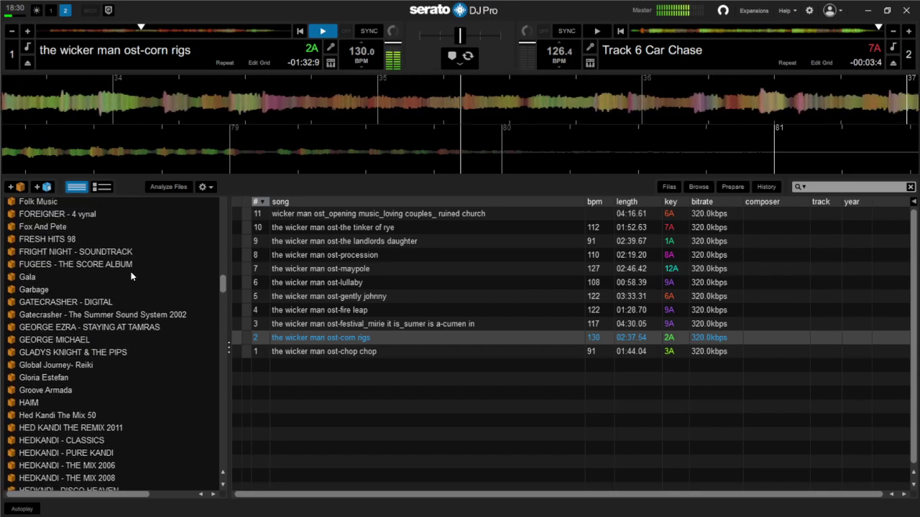
{"action": "scroll", "coordinate": [132, 276], "scroll_direction": "up", "scroll_amount": 10}
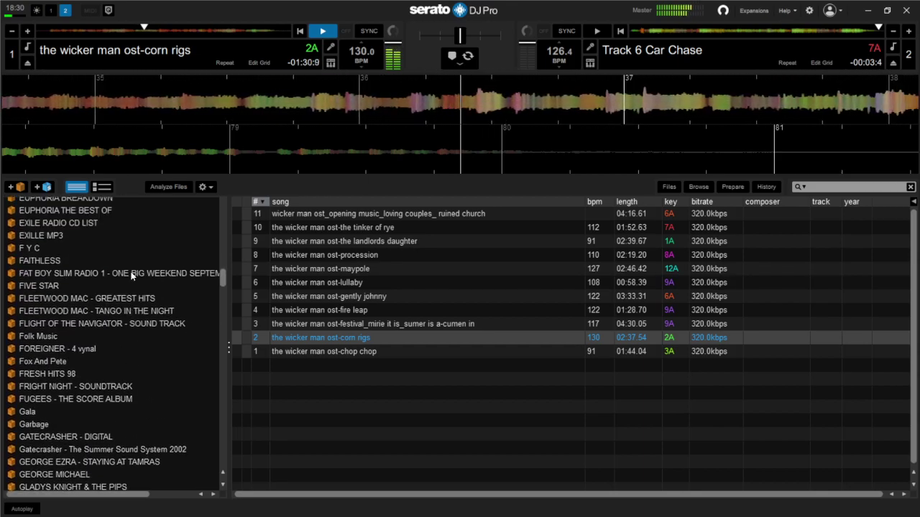
{"action": "scroll", "coordinate": [132, 276], "scroll_direction": "up", "scroll_amount": 3}
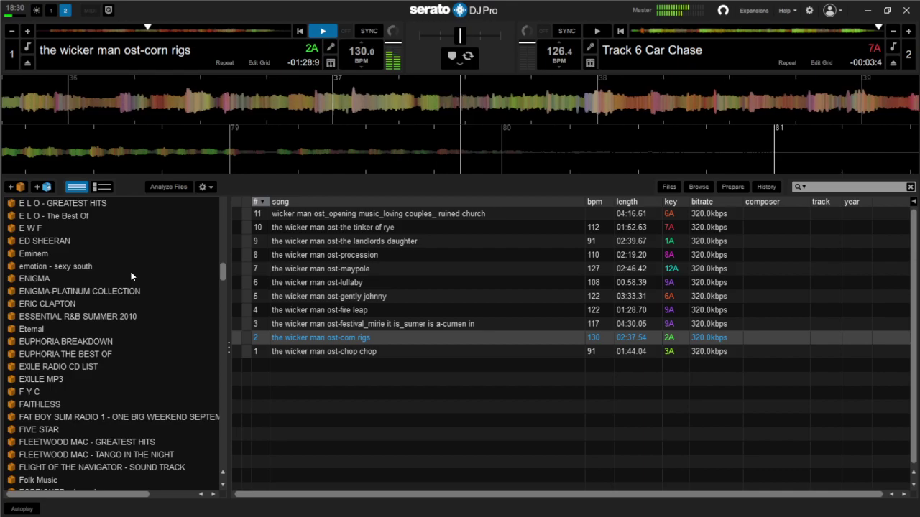
{"action": "scroll", "coordinate": [132, 276], "scroll_direction": "up", "scroll_amount": 9}
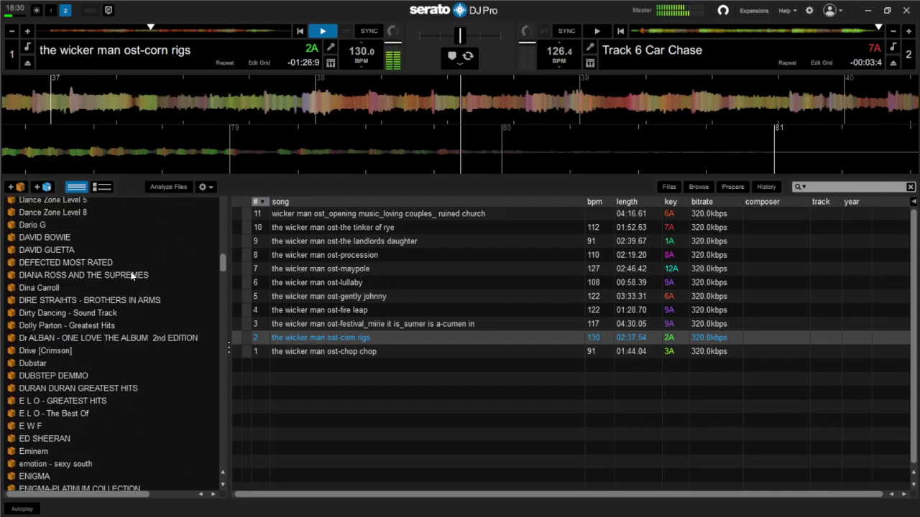
{"action": "scroll", "coordinate": [150, 247], "scroll_direction": "up", "scroll_amount": 12}
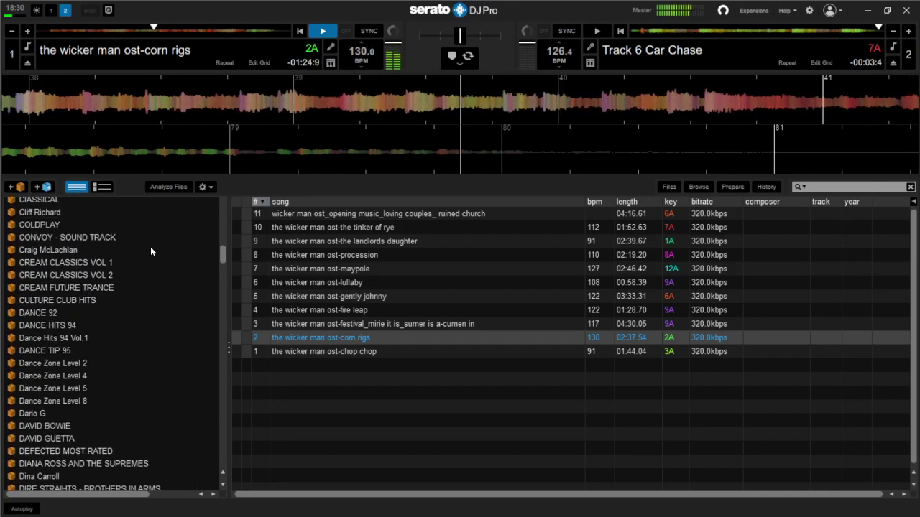
{"action": "scroll", "coordinate": [151, 250], "scroll_direction": "up", "scroll_amount": 10}
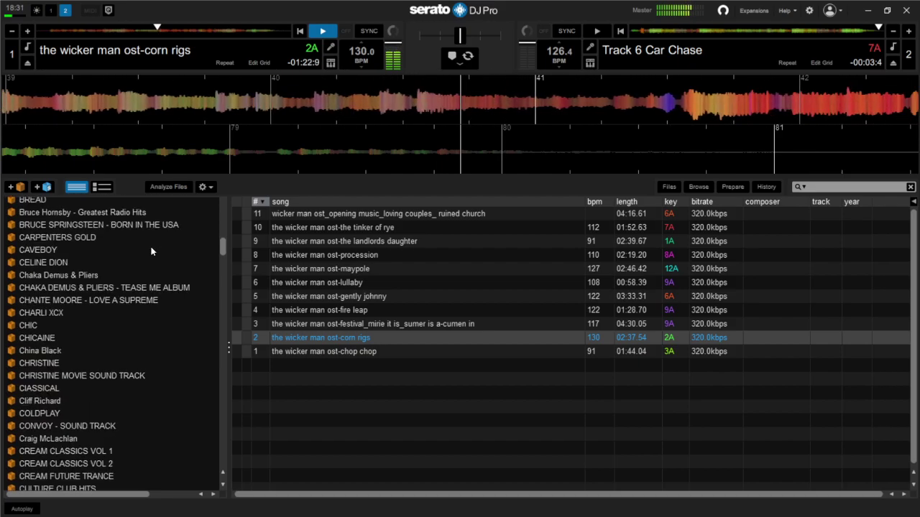
{"action": "scroll", "coordinate": [153, 250], "scroll_direction": "up", "scroll_amount": 8}
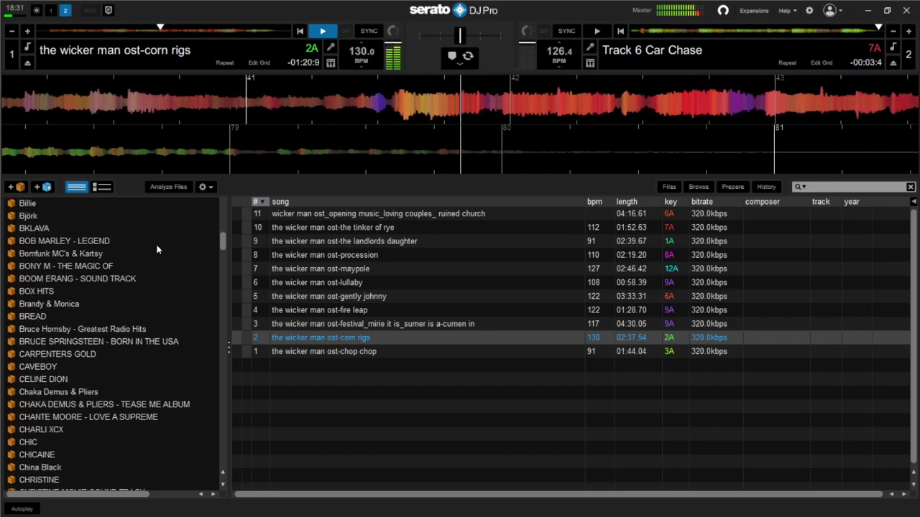
{"action": "scroll", "coordinate": [158, 251], "scroll_direction": "up", "scroll_amount": 5}
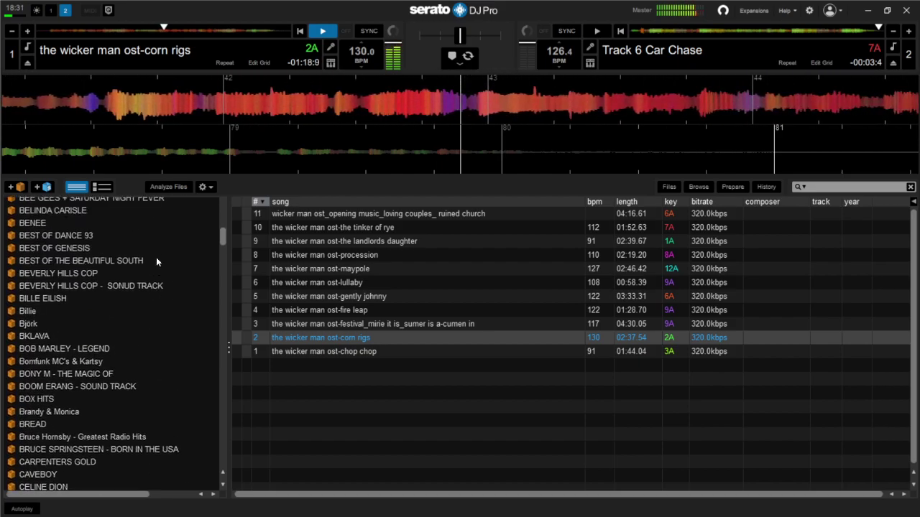
Step: Check the two BEVERLY HILLS COP crates and load Glenn_Frey - The_Heat_is_on from the soundtrack crate onto deck 2
{"action": "left_click", "coordinate": [85, 275]}
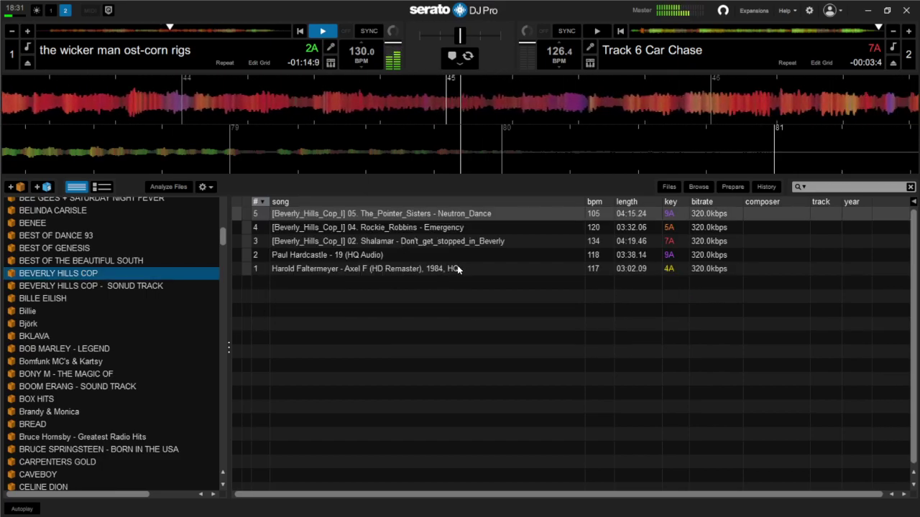
{"action": "left_click", "coordinate": [139, 287]}
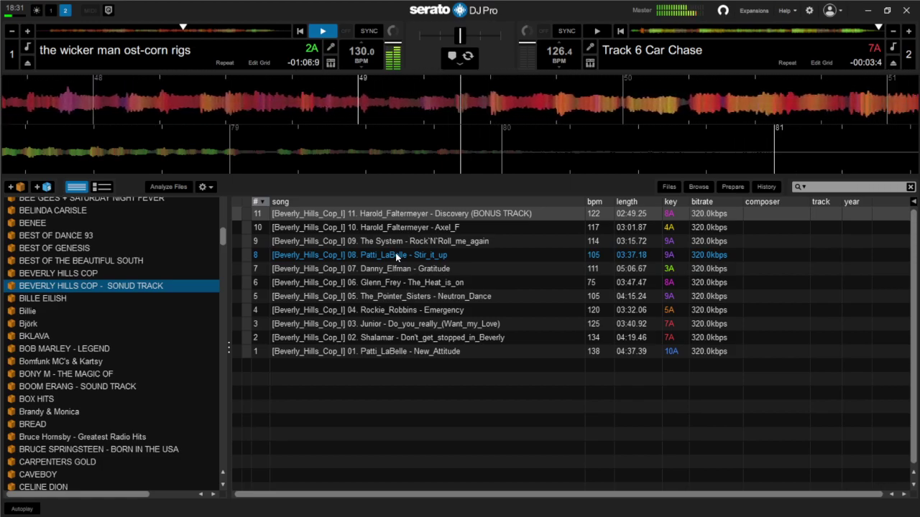
{"action": "left_click", "coordinate": [436, 282]}
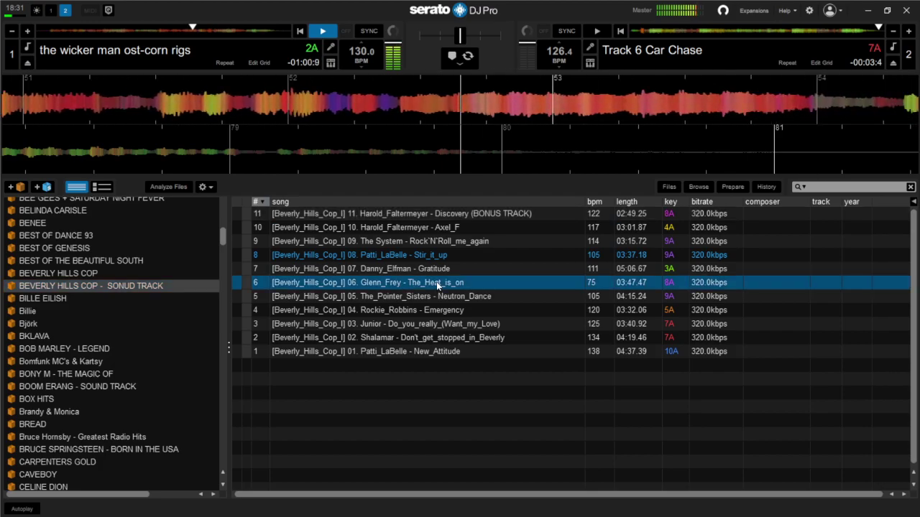
{"action": "left_click_drag", "start_coordinate": [436, 282], "coordinate": [518, 150]}
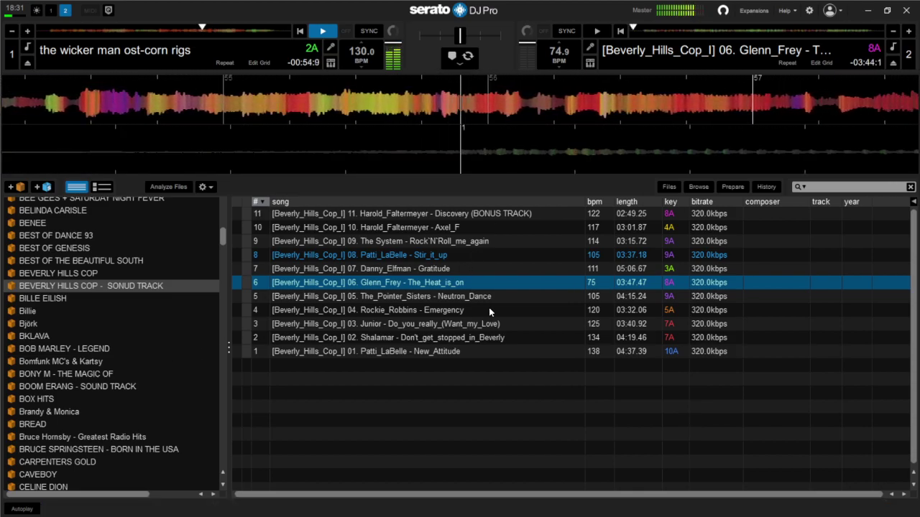
Step: Replace the song on deck 2 with Patti_LaBelle - Stir_it_up and switch playback to it from the wicker man ost-corn rigs
{"action": "left_click", "coordinate": [460, 256]}
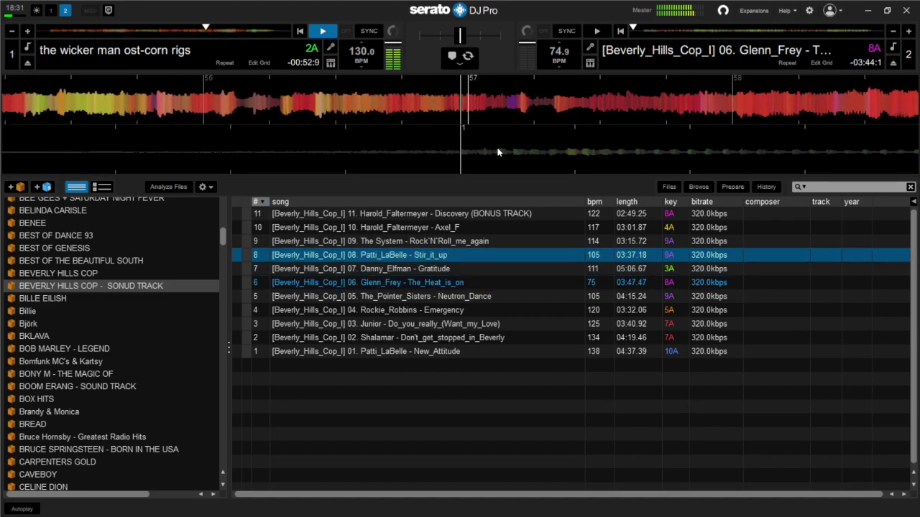
{"action": "left_click_drag", "start_coordinate": [497, 151], "coordinate": [498, 151]}
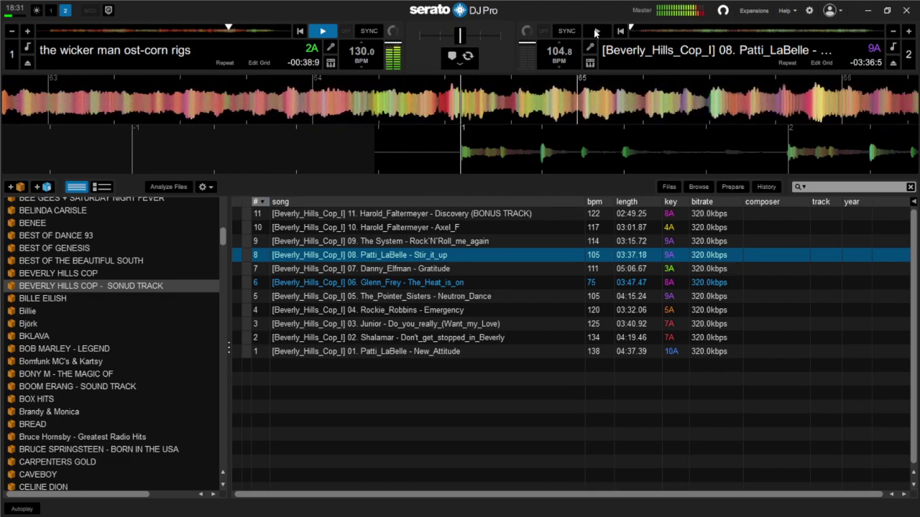
{"action": "scroll", "coordinate": [39, 262], "scroll_direction": "up", "scroll_amount": 3}
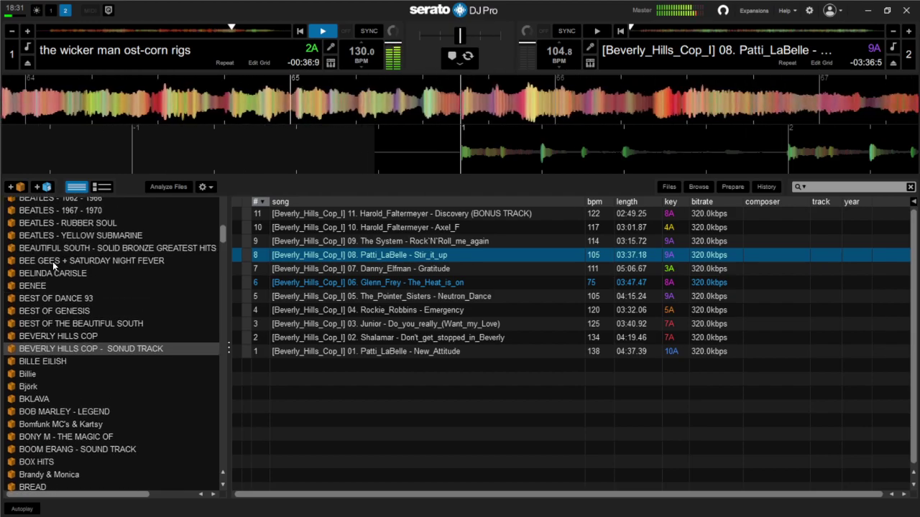
{"action": "scroll", "coordinate": [79, 269], "scroll_direction": "up", "scroll_amount": 1}
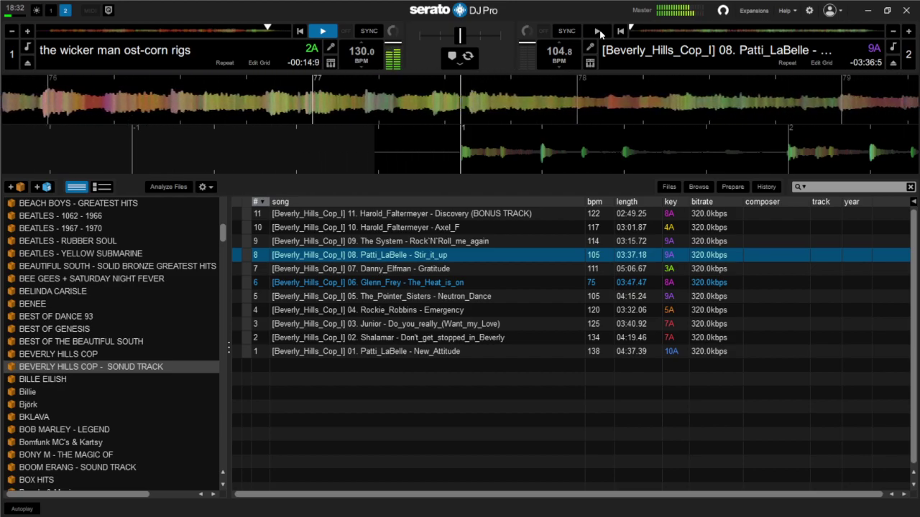
{"action": "left_click", "coordinate": [323, 31]}
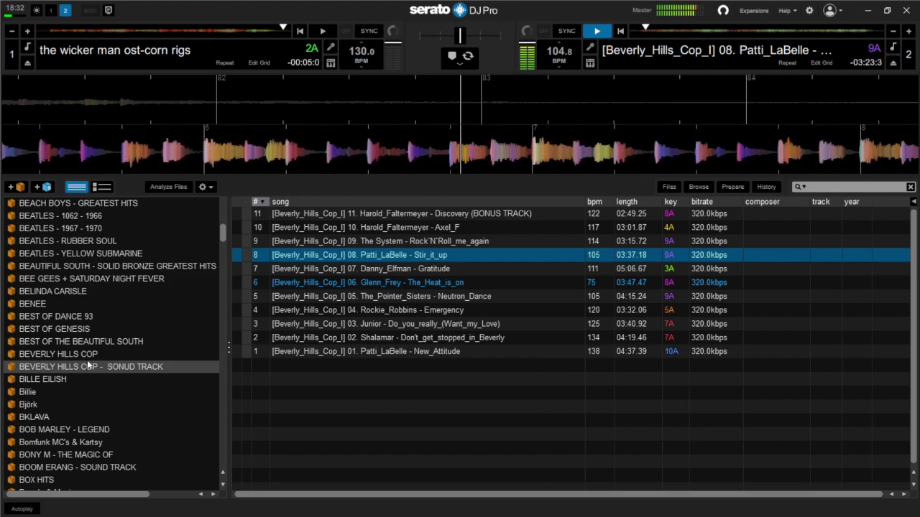
Step: Load Yellow Submarine from the BEATLES - YELLOW SUBMARINE crate onto deck 1
{"action": "left_click", "coordinate": [126, 255]}
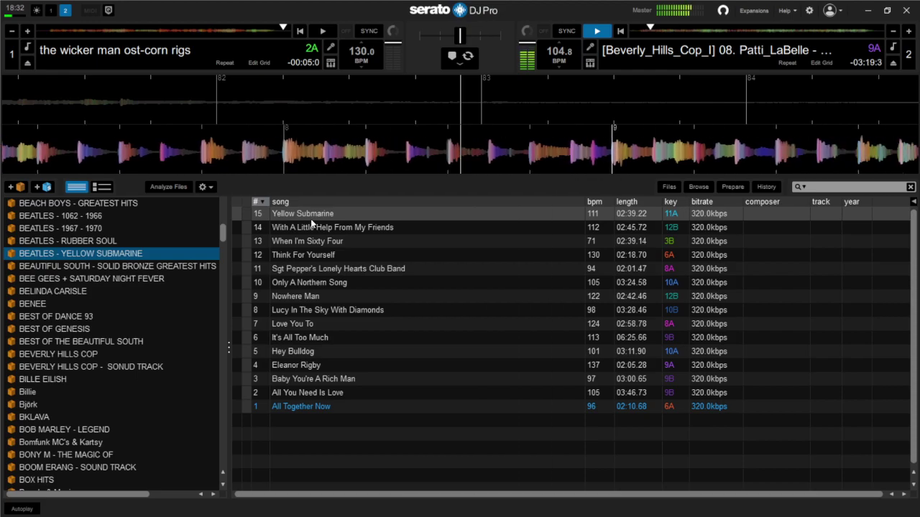
{"action": "left_click_drag", "start_coordinate": [268, 213], "coordinate": [475, 106]}
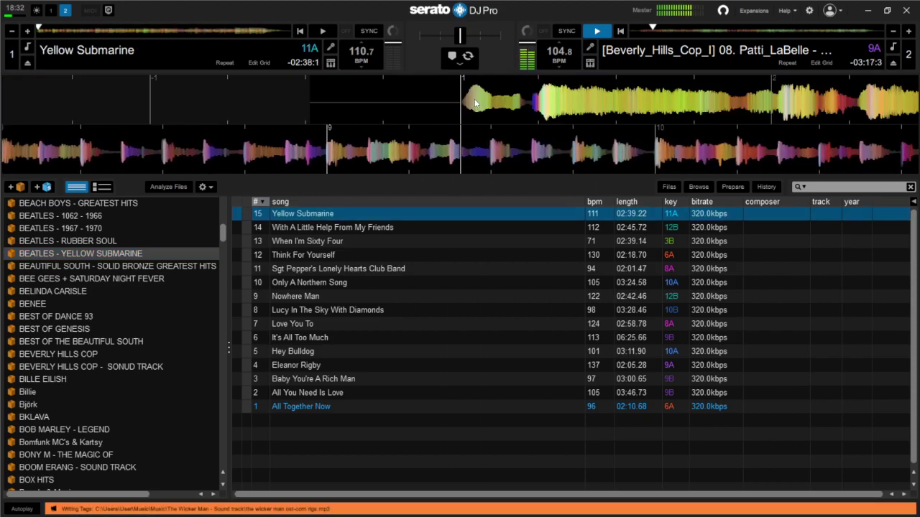
Step: Search the 100 HITS ROCK N ROLL crate for "rumb" and load Rumble onto deck 1 in place of Yellow Submarine
{"action": "scroll", "coordinate": [150, 266], "scroll_direction": "up", "scroll_amount": 5}
{"action": "scroll", "coordinate": [153, 263], "scroll_direction": "up", "scroll_amount": 6}
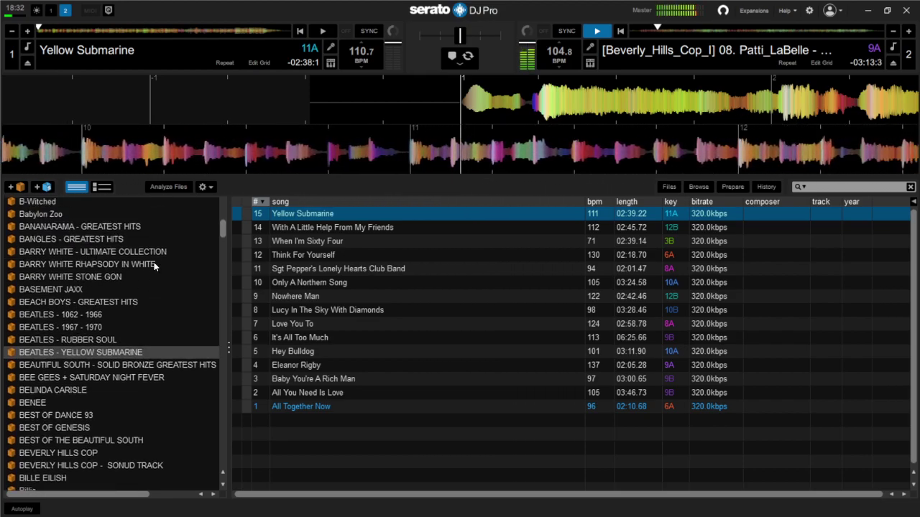
{"action": "scroll", "coordinate": [156, 262], "scroll_direction": "up", "scroll_amount": 10}
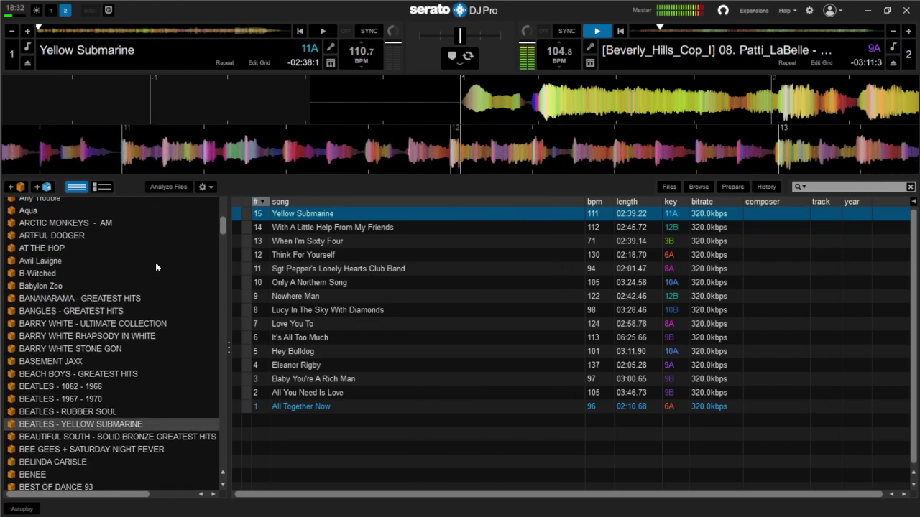
{"action": "scroll", "coordinate": [159, 270], "scroll_direction": "up", "scroll_amount": 4}
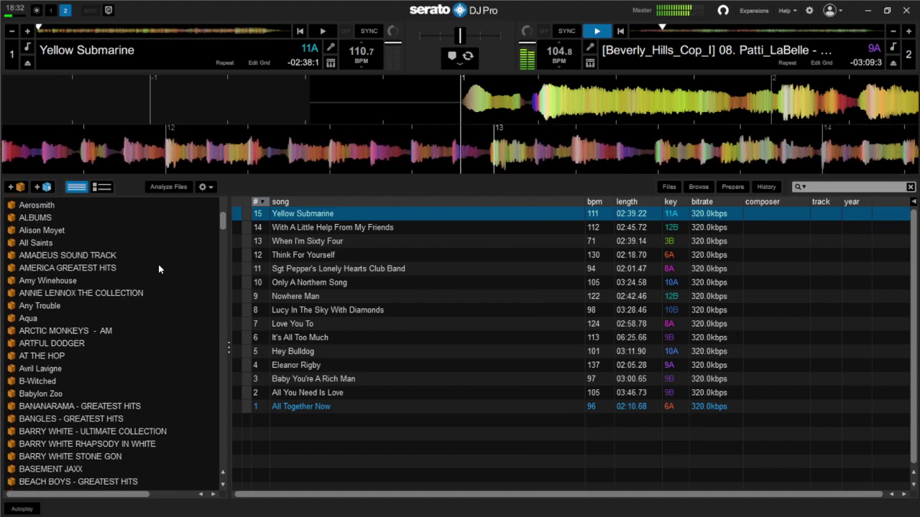
{"action": "scroll", "coordinate": [155, 280], "scroll_direction": "up", "scroll_amount": 7}
{"action": "scroll", "coordinate": [155, 280], "scroll_direction": "up", "scroll_amount": 4}
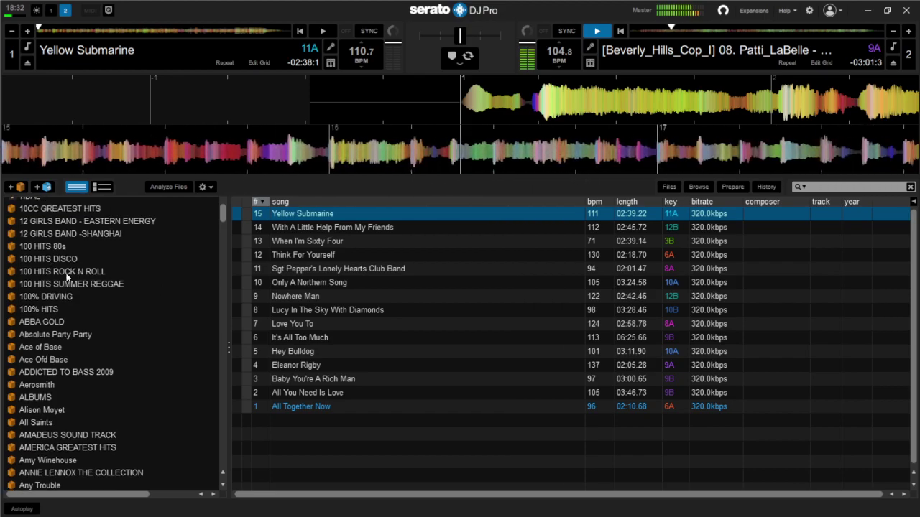
{"action": "left_click", "coordinate": [54, 272]}
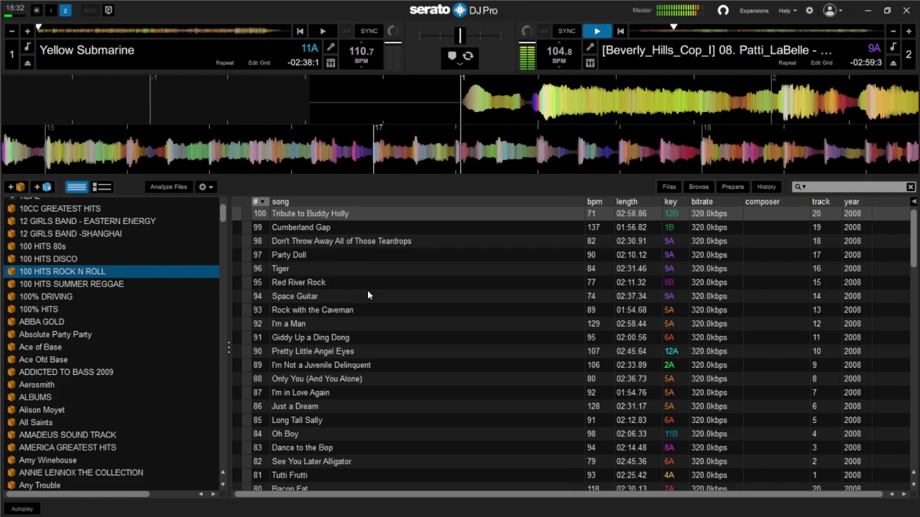
{"action": "left_click", "coordinate": [819, 187]}
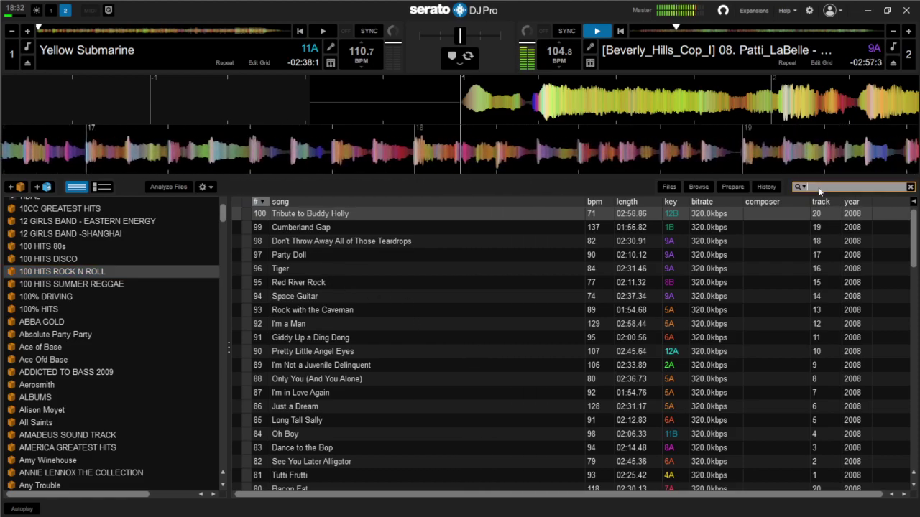
{"action": "type", "text": "rumb"}
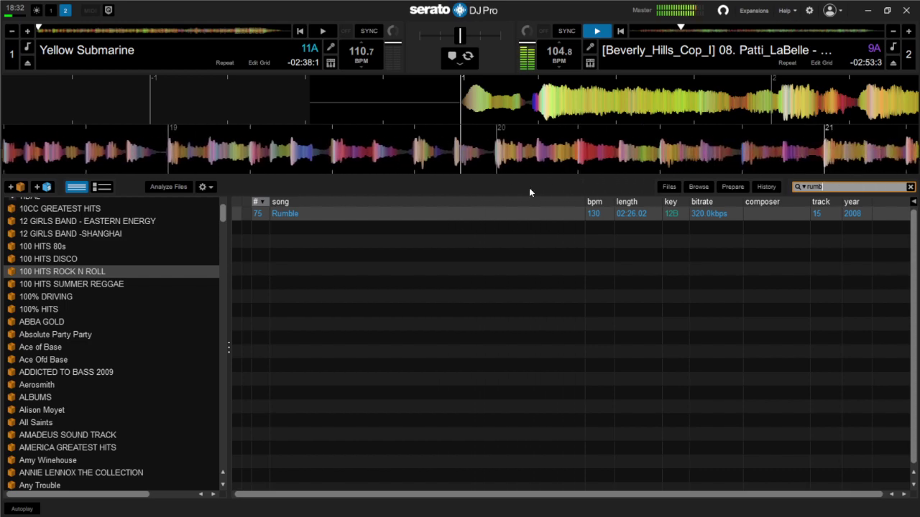
{"action": "left_click_drag", "start_coordinate": [365, 214], "coordinate": [544, 111]}
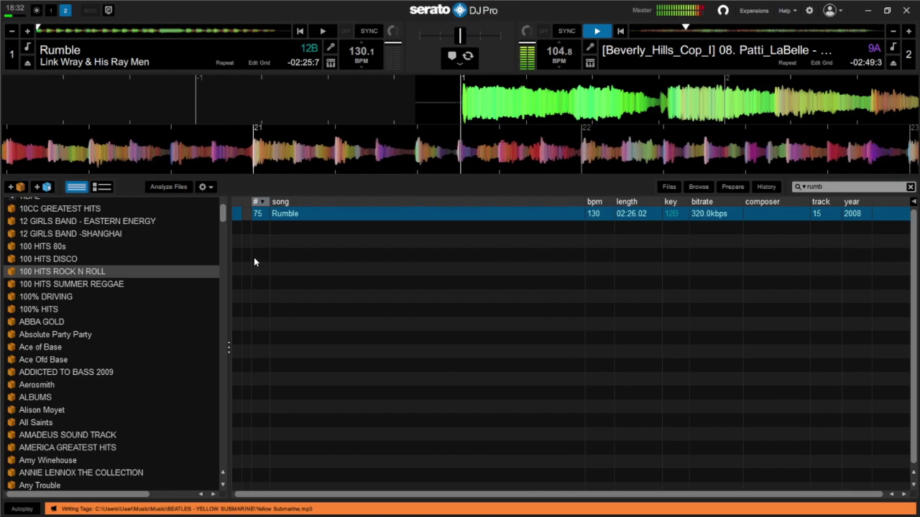
Step: Search the whole library for "vcr", load Prank phone calls- Japanese VCR (Funny As Hell) onto deck 1 and switch playback to it from deck 2
{"action": "scroll", "coordinate": [183, 236], "scroll_direction": "up", "scroll_amount": 2}
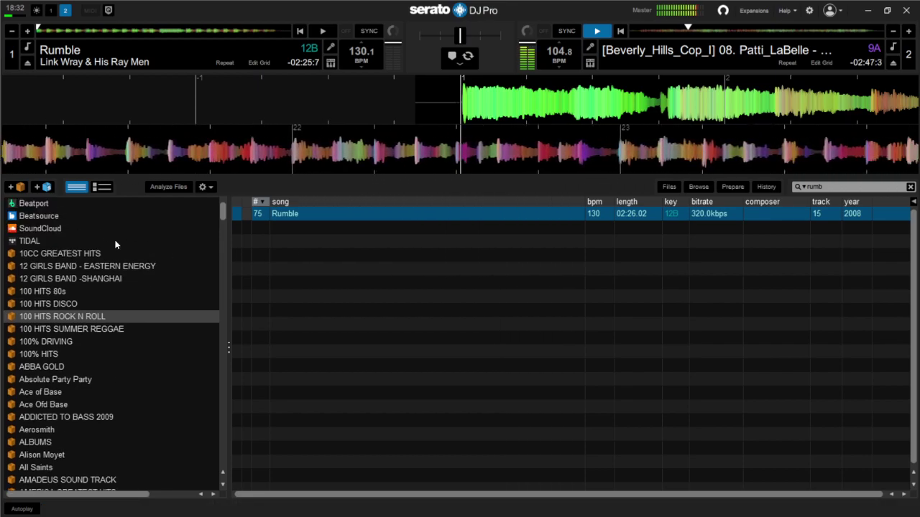
{"action": "scroll", "coordinate": [86, 234], "scroll_direction": "up", "scroll_amount": 2}
{"action": "left_click", "coordinate": [24, 203]}
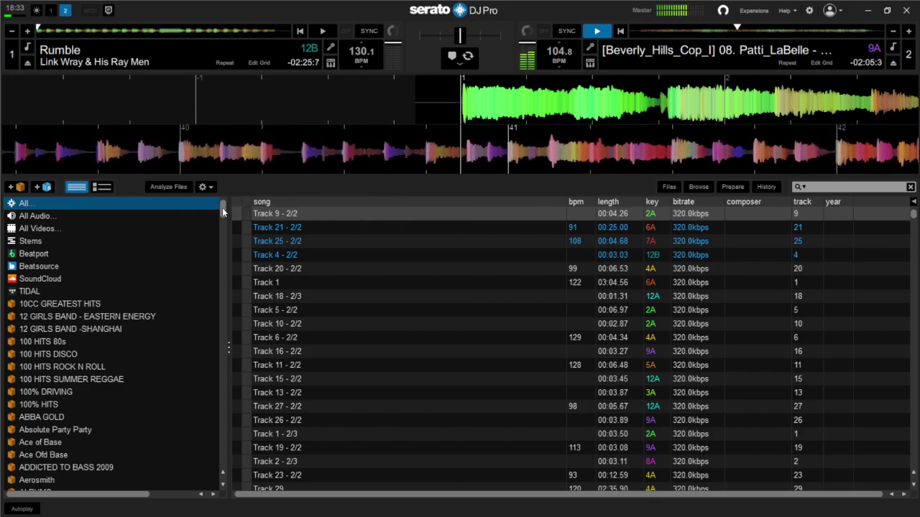
{"action": "left_click", "coordinate": [816, 187]}
{"action": "type", "text": "vcr"}
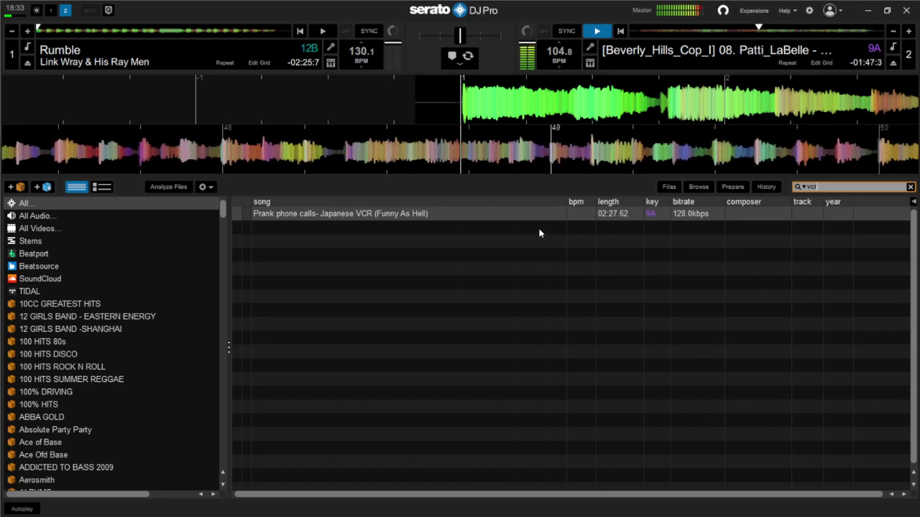
{"action": "left_click_drag", "start_coordinate": [439, 213], "coordinate": [465, 103]}
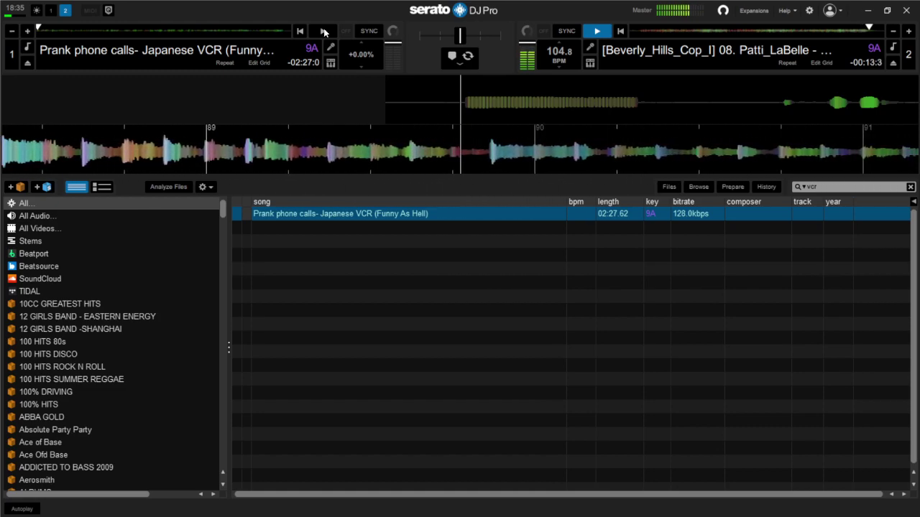
{"action": "left_click", "coordinate": [325, 31]}
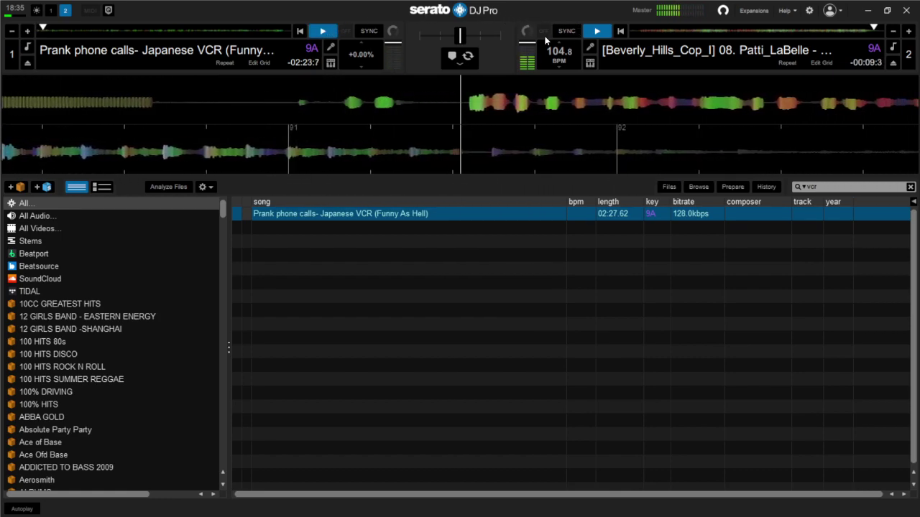
{"action": "left_click", "coordinate": [601, 31]}
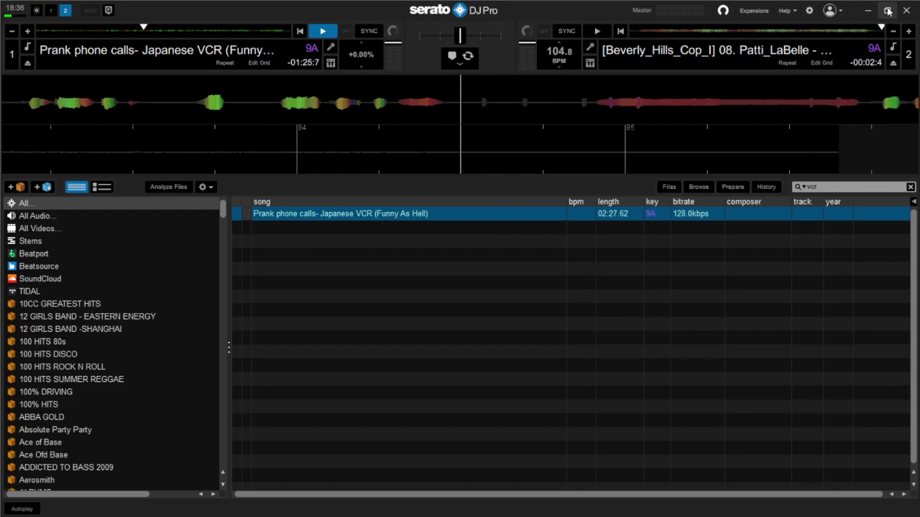
Step: Take the program window out of full screen, return it to full screen, and restore it to windowed view again
{"action": "left_click", "coordinate": [889, 11]}
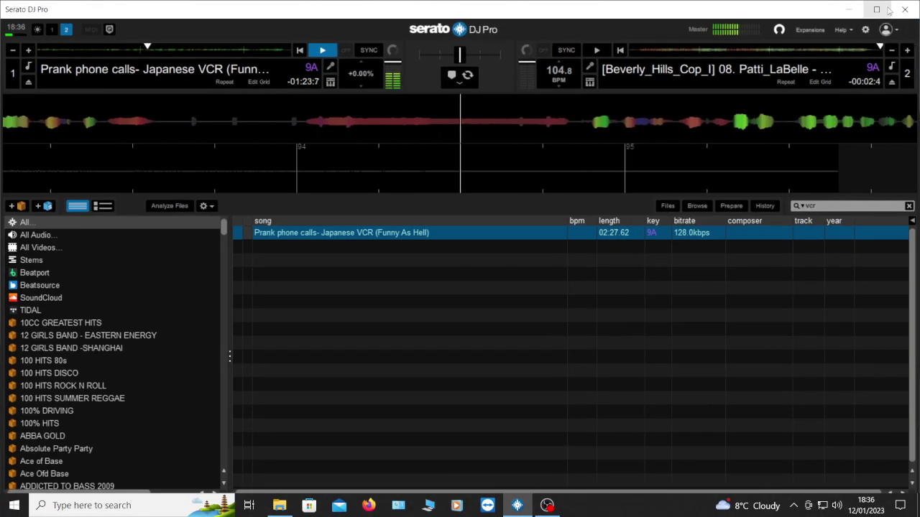
{"action": "left_click", "coordinate": [877, 10]}
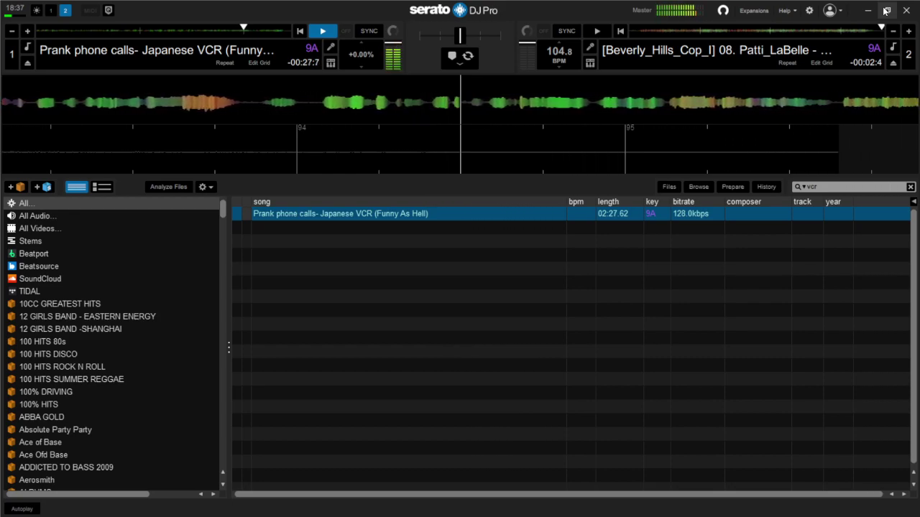
{"action": "left_click", "coordinate": [887, 10]}
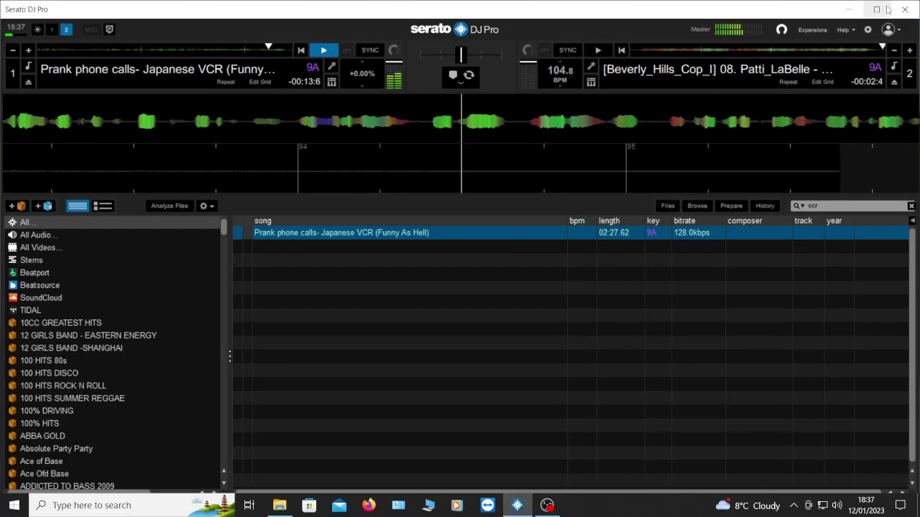